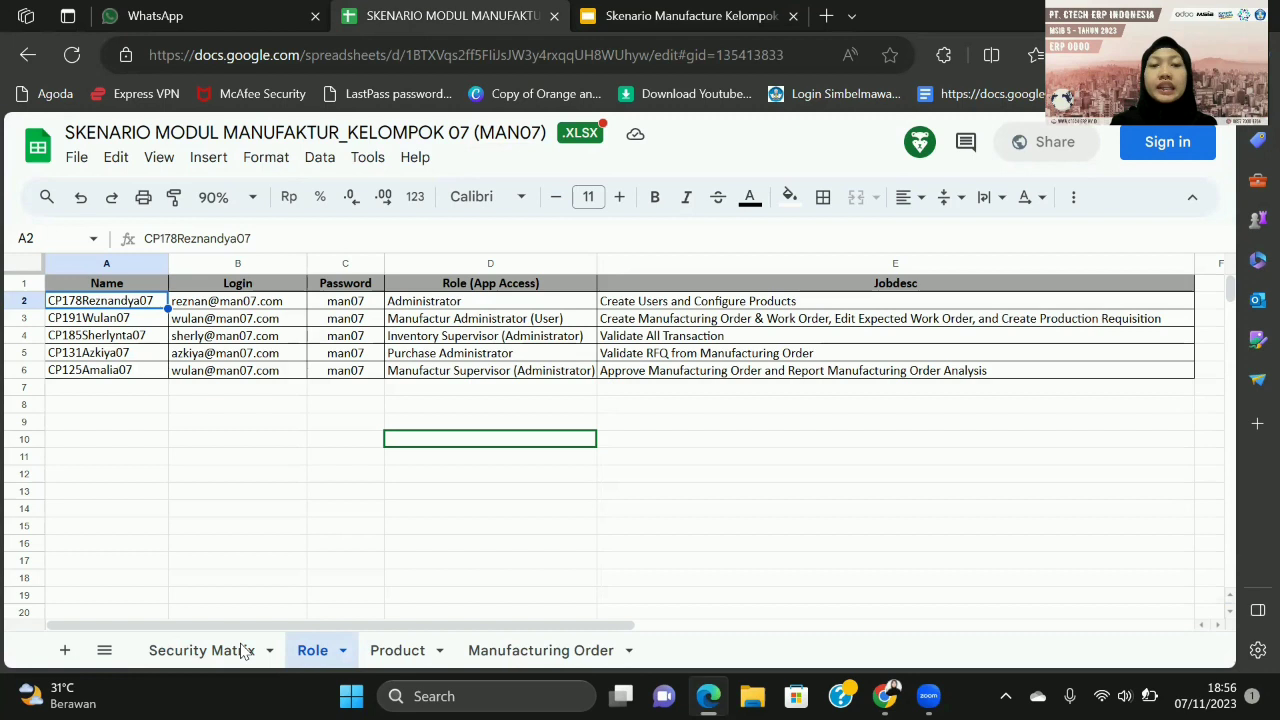
- Switch from the Role sheet to the Odoo login page and log in to the o16-MSIB5-Skenario database as admin
key(Up)
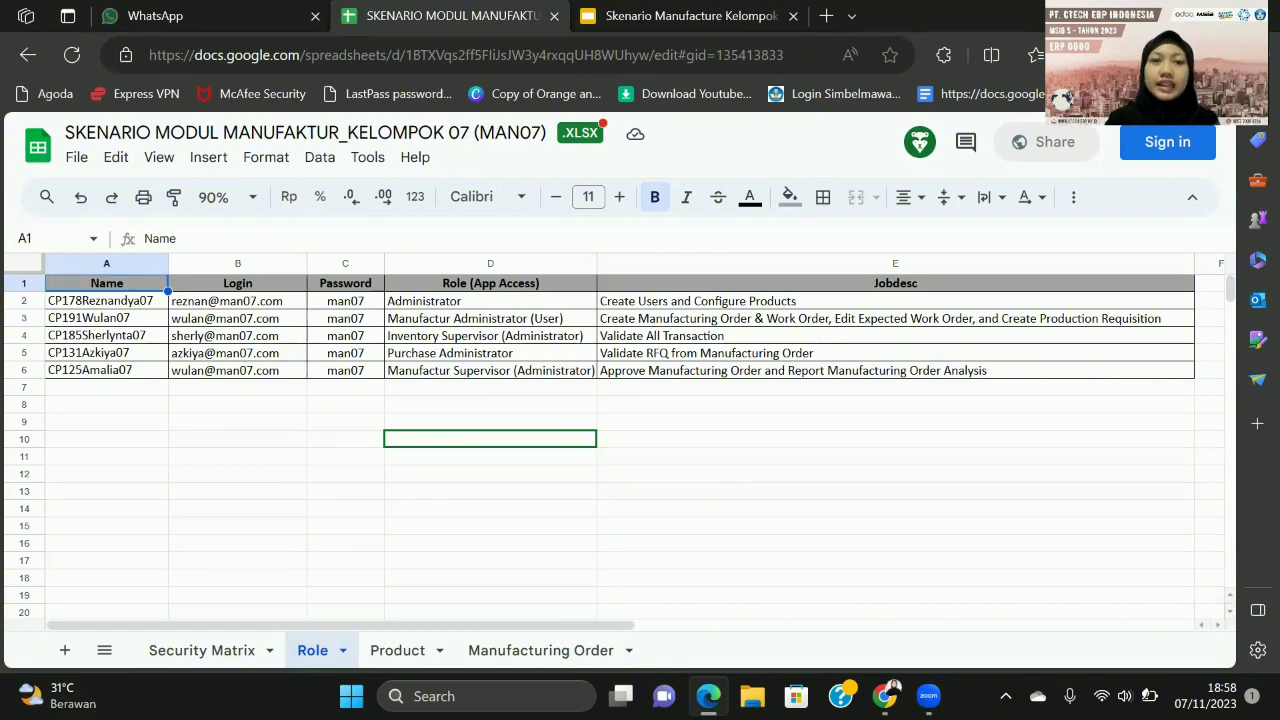
click(213, 676)
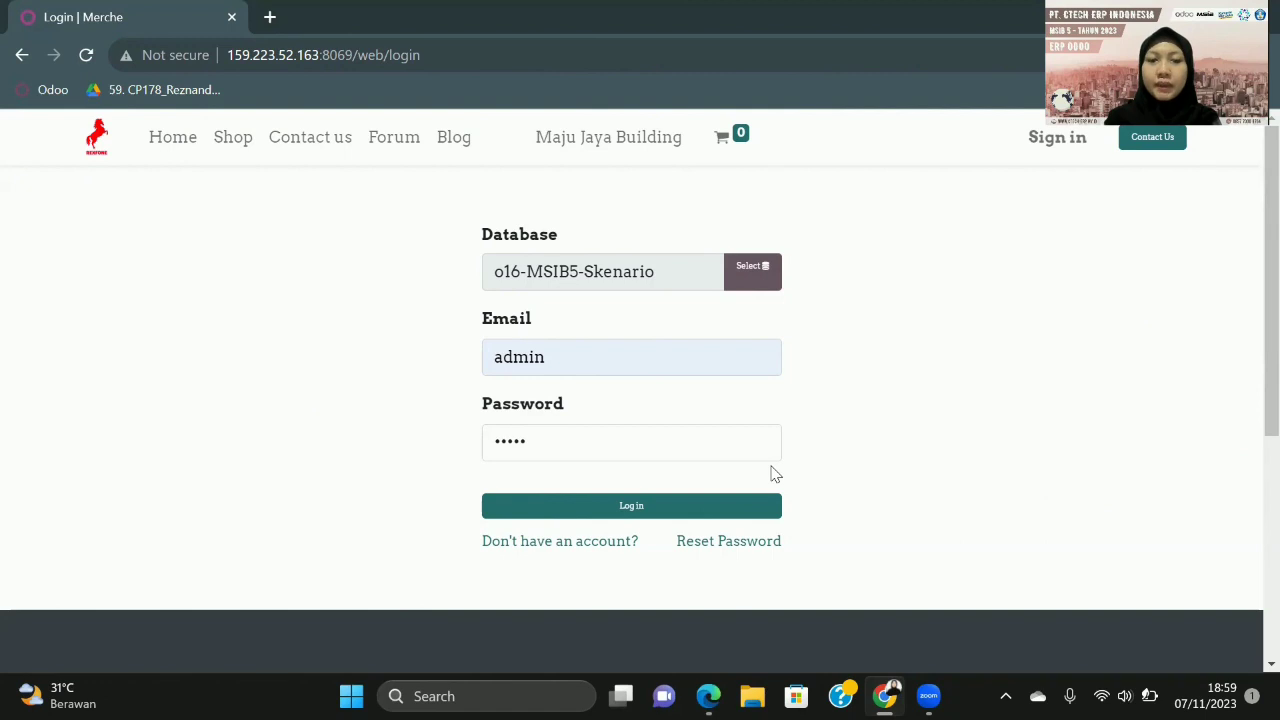
click(697, 512)
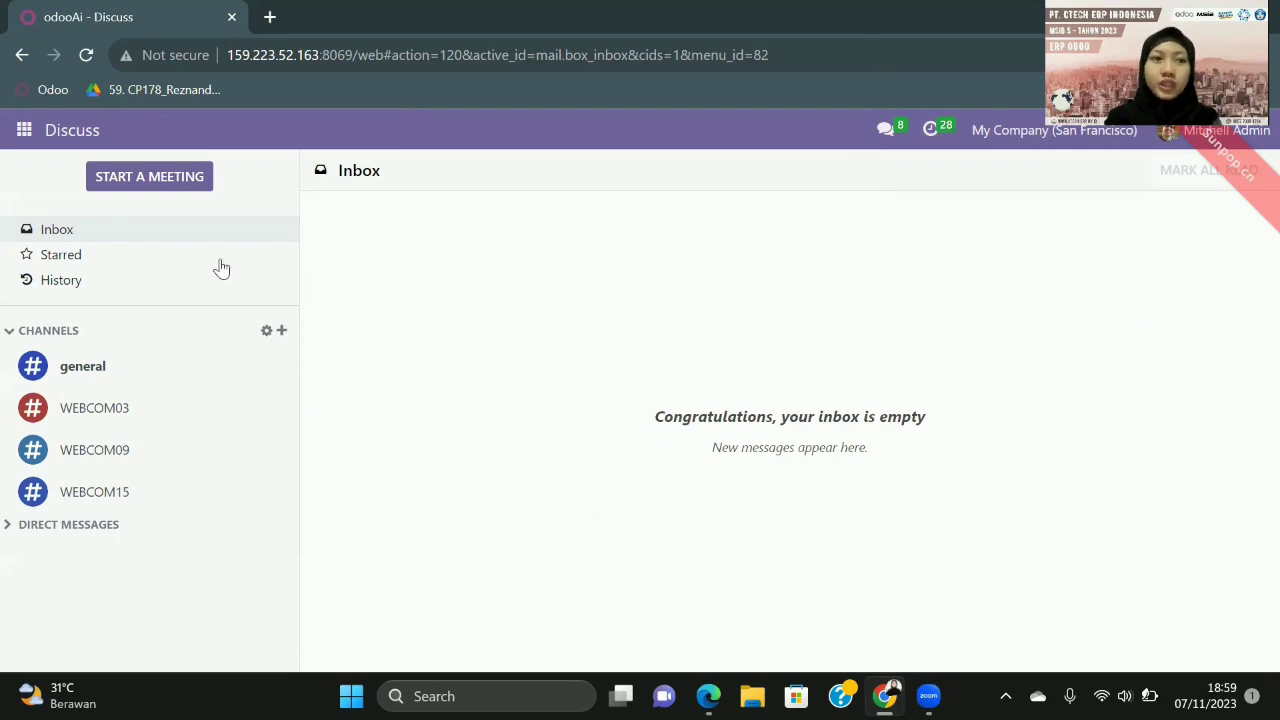
- Open the Settings app and go to the user management list
click(18, 132)
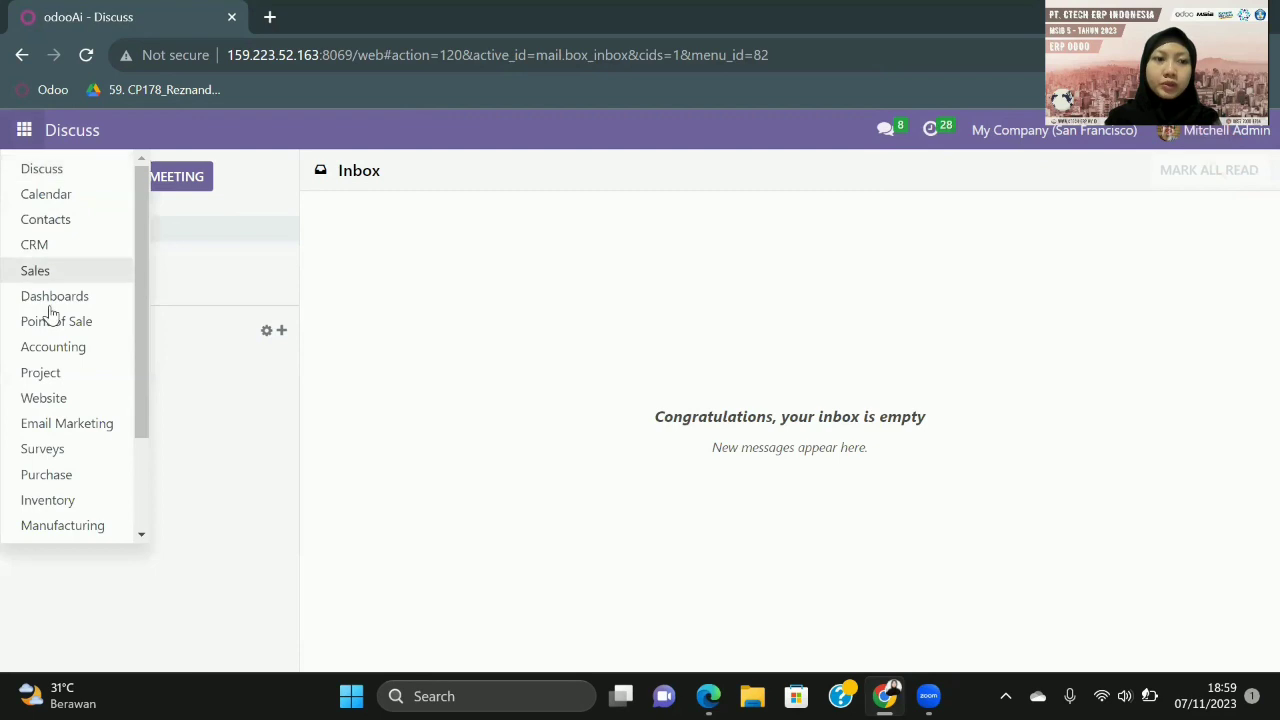
scroll(46, 309, down, 3)
click(30, 523)
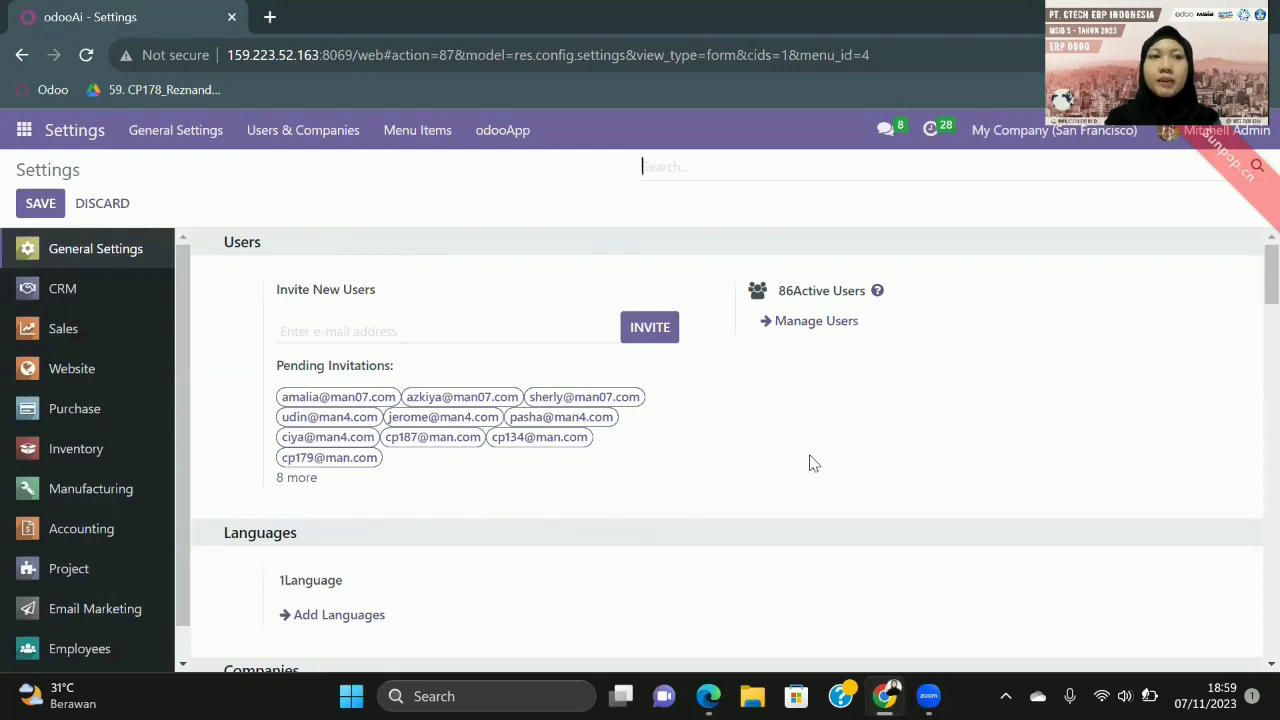
click(812, 325)
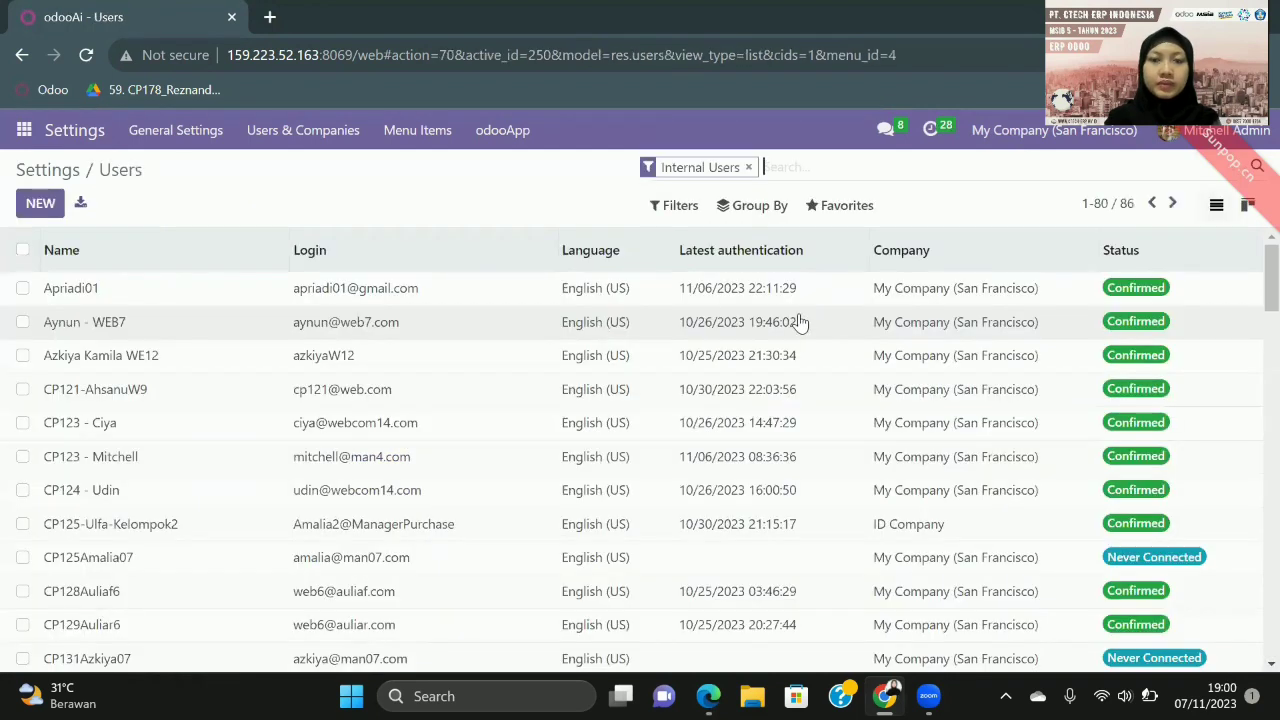
- Open a blank user form and review its name, email and application access rights fields
click(38, 205)
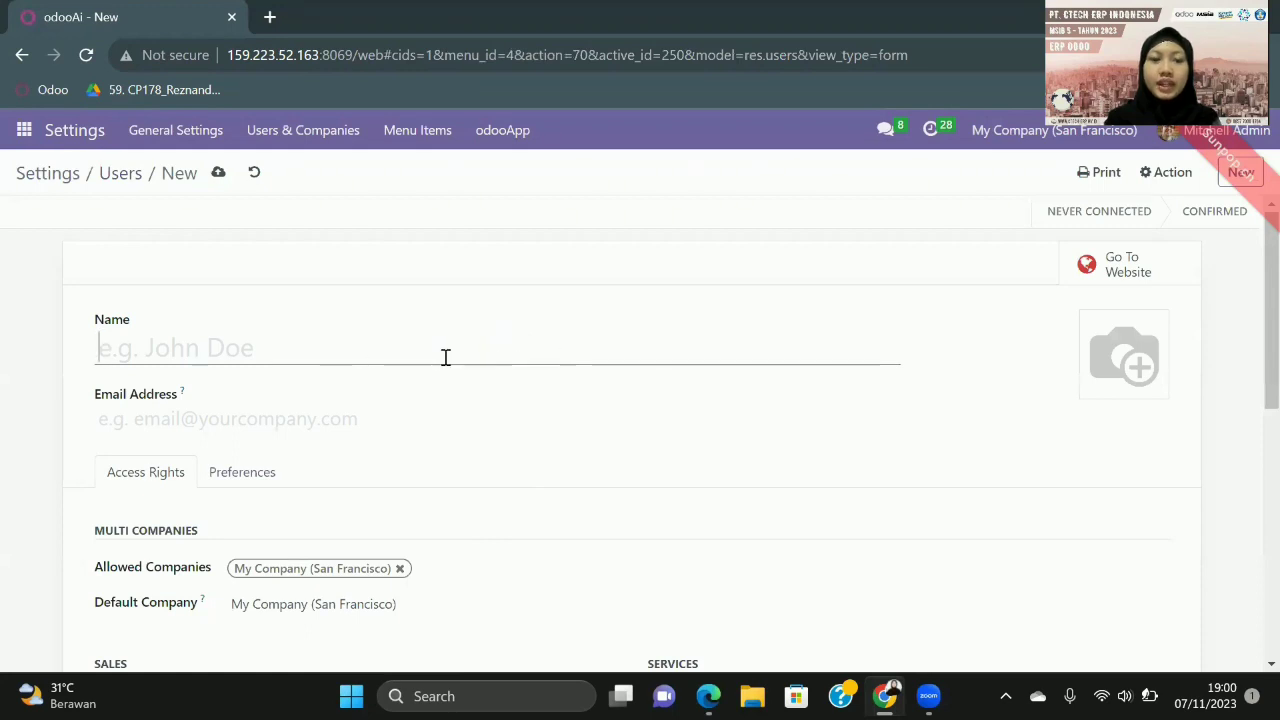
scroll(496, 357, down, 1)
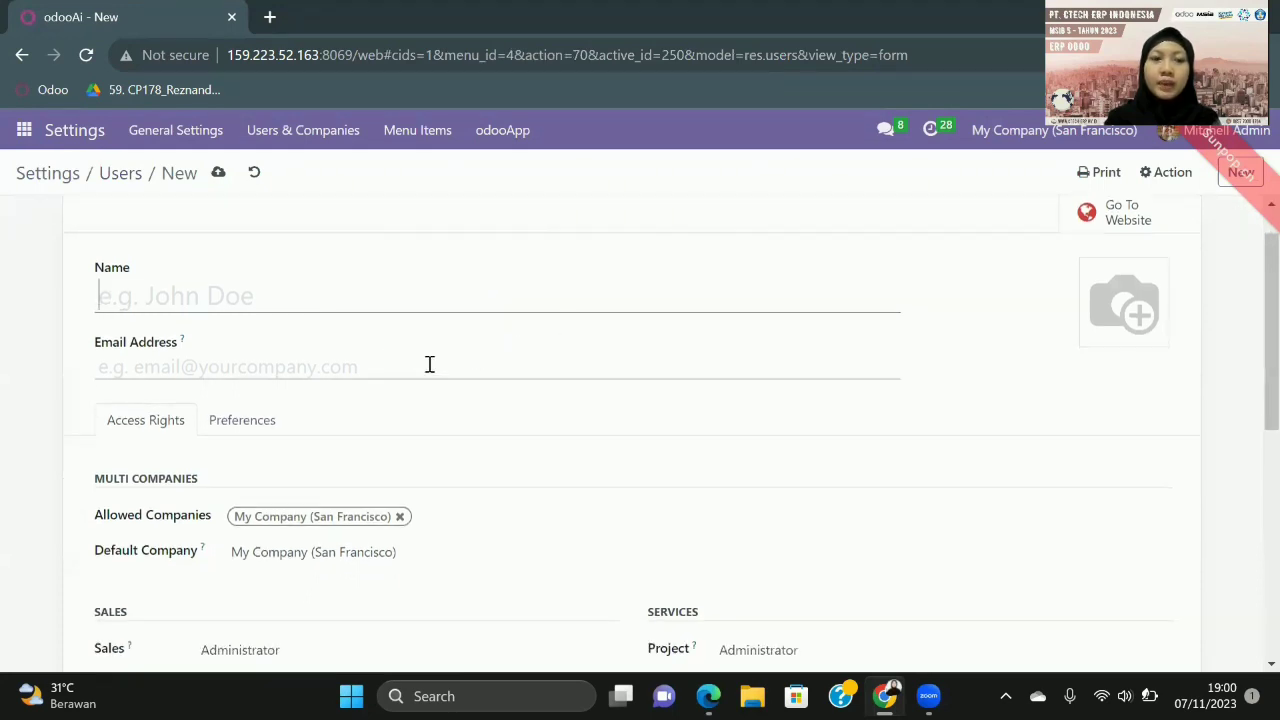
scroll(440, 366, down, 2)
scroll(441, 367, down, 3)
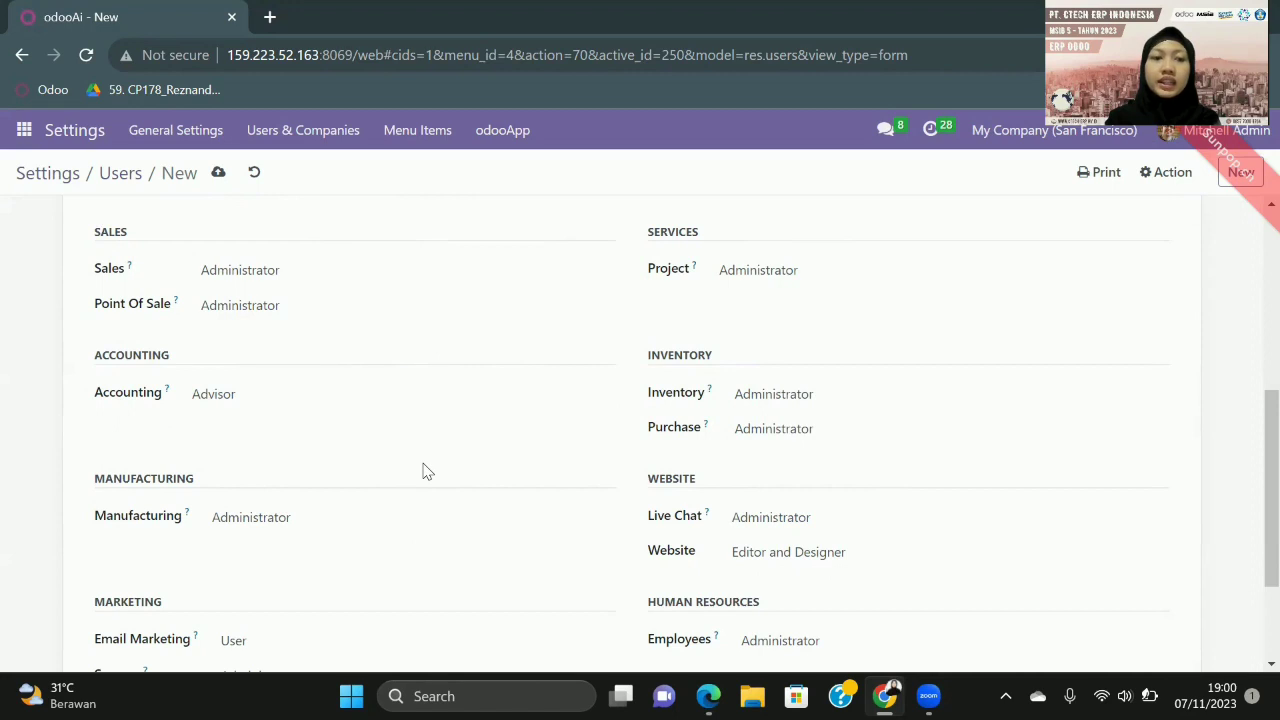
scroll(423, 471, down, 2)
scroll(423, 471, up, 6)
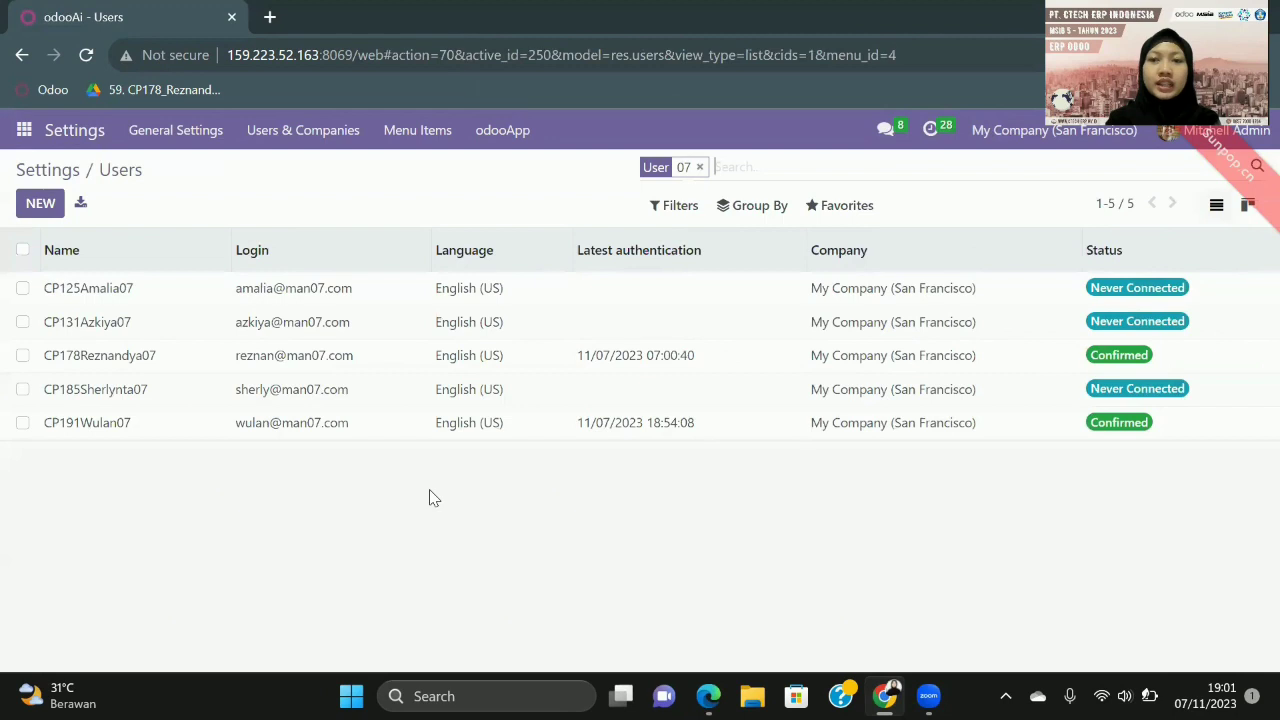
- Open the CP191 user's record from the users matching 07 and review its access rights
double_click(72, 422)
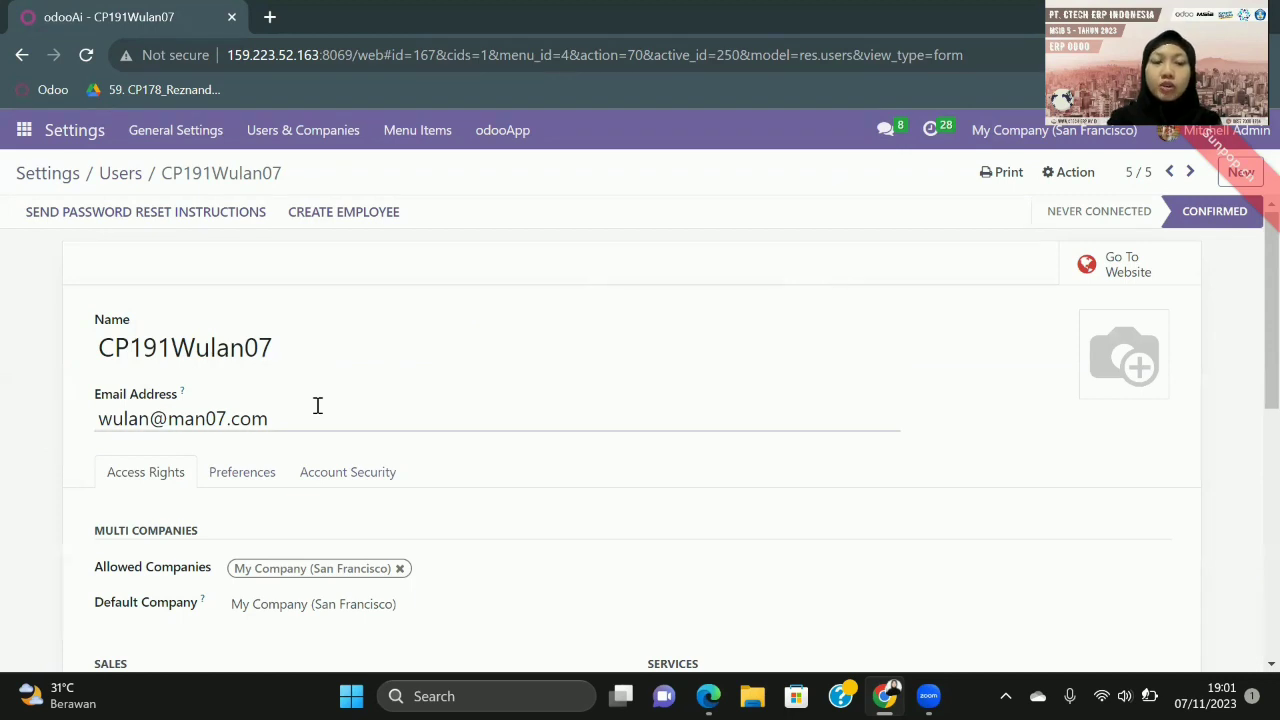
scroll(317, 405, down, 5)
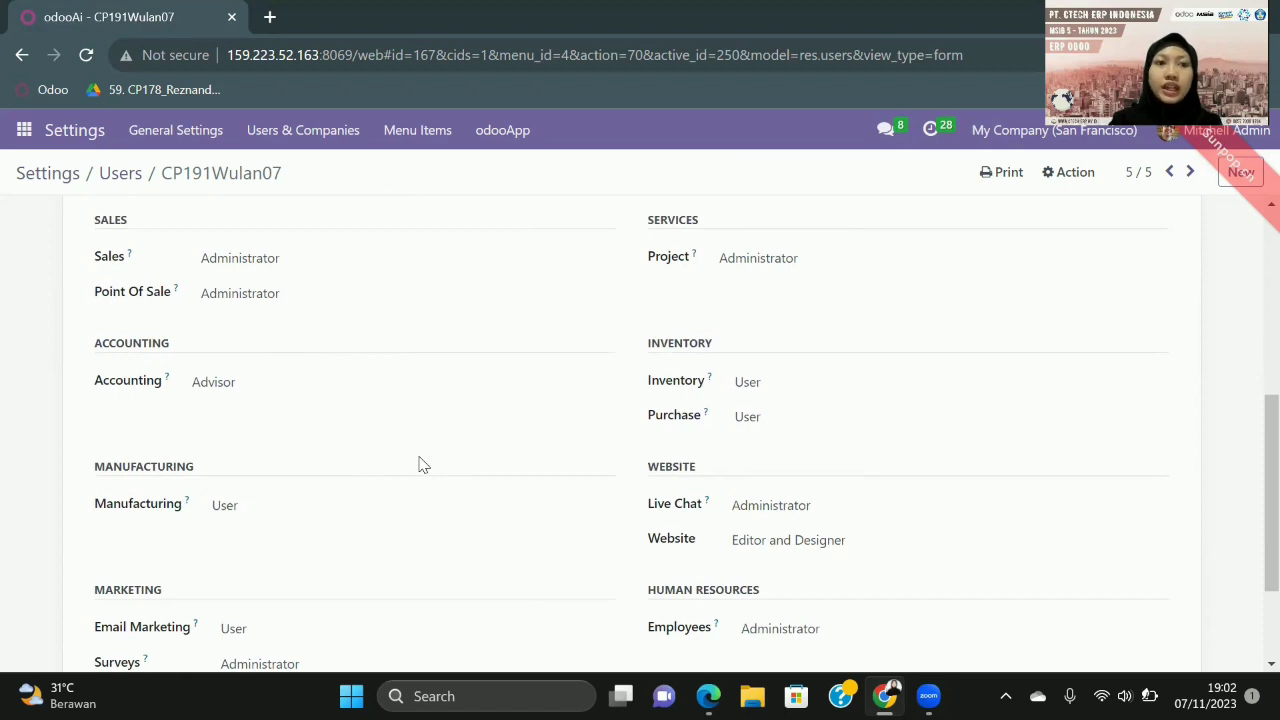
scroll(815, 296, up, 5)
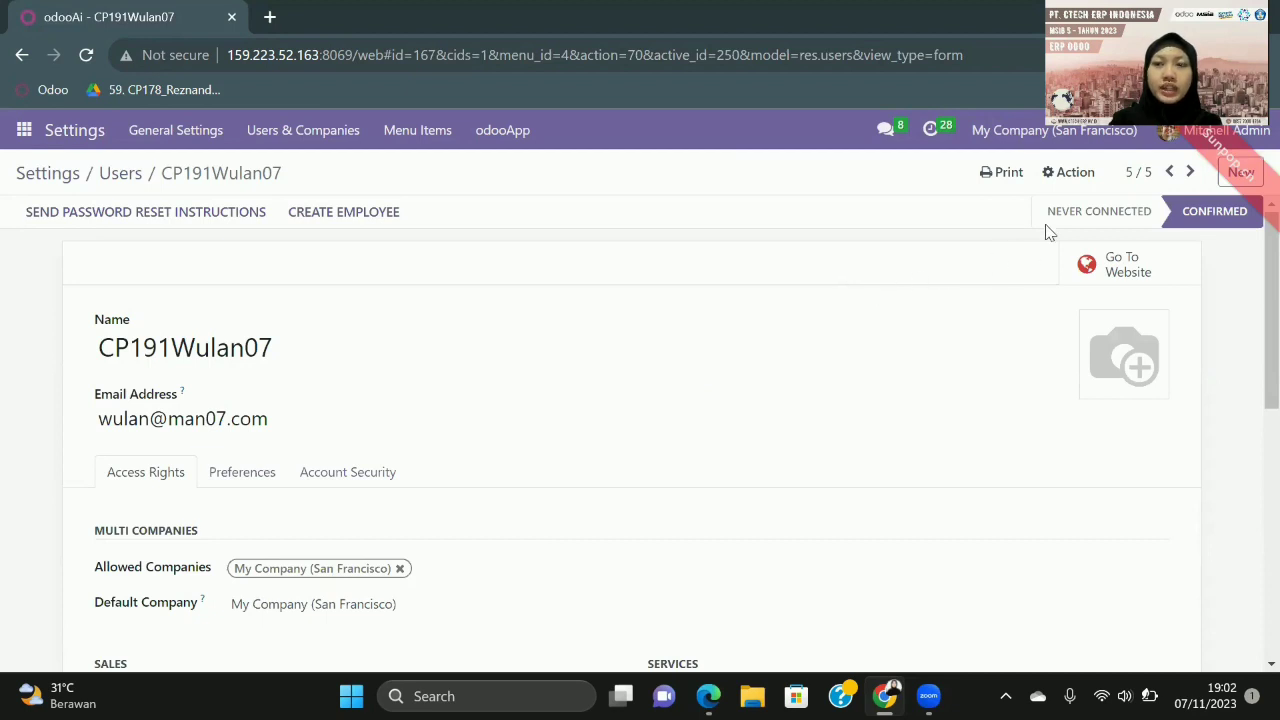
- Show the Change Password dialog for the CP191 user and close it without entering a new password
click(1069, 176)
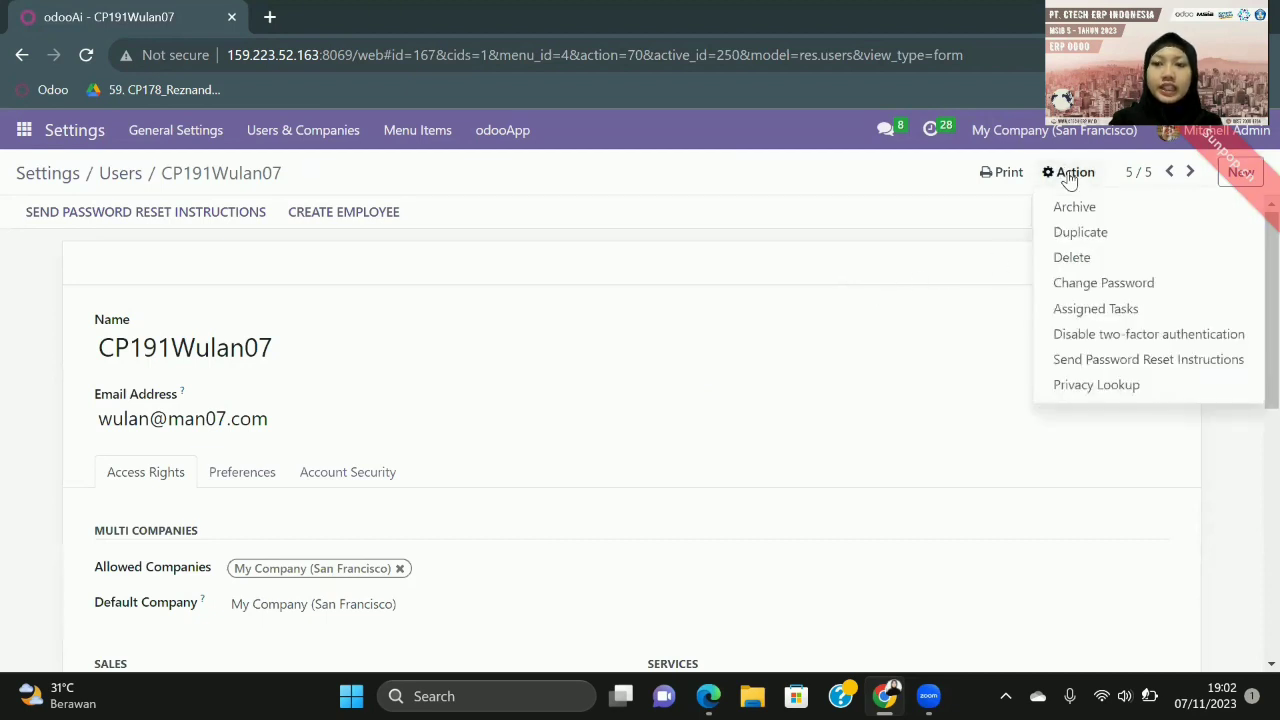
click(1078, 285)
click(784, 261)
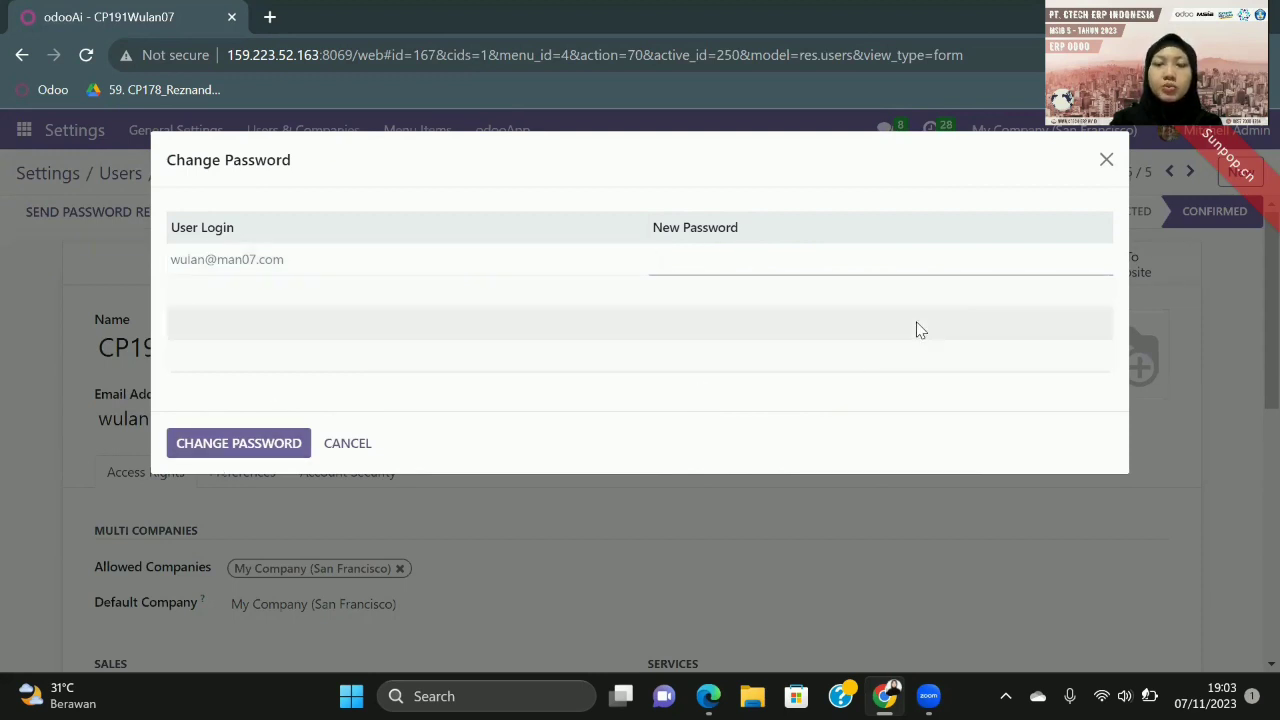
click(1106, 162)
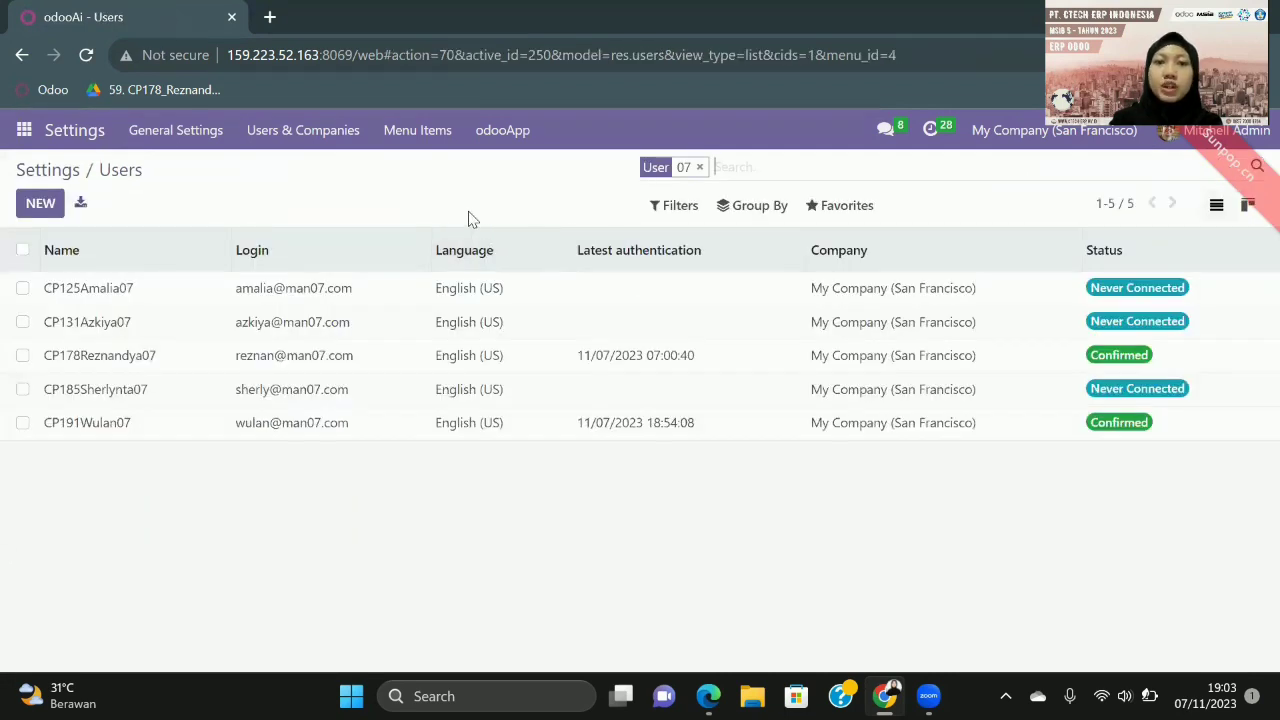
- Consult the Product sheet in the Google Sheets scenario and log in to Odoo with the group 07 administrator account
key(alt+Tab)
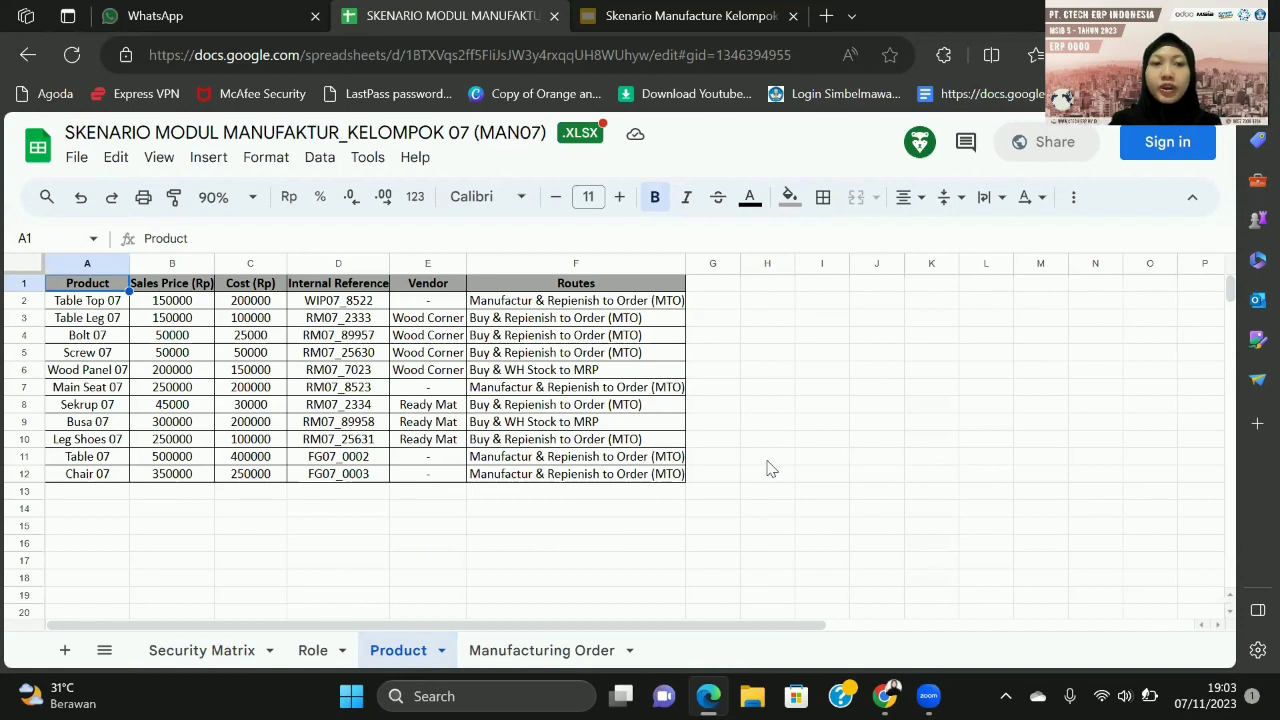
key(alt+Tab)
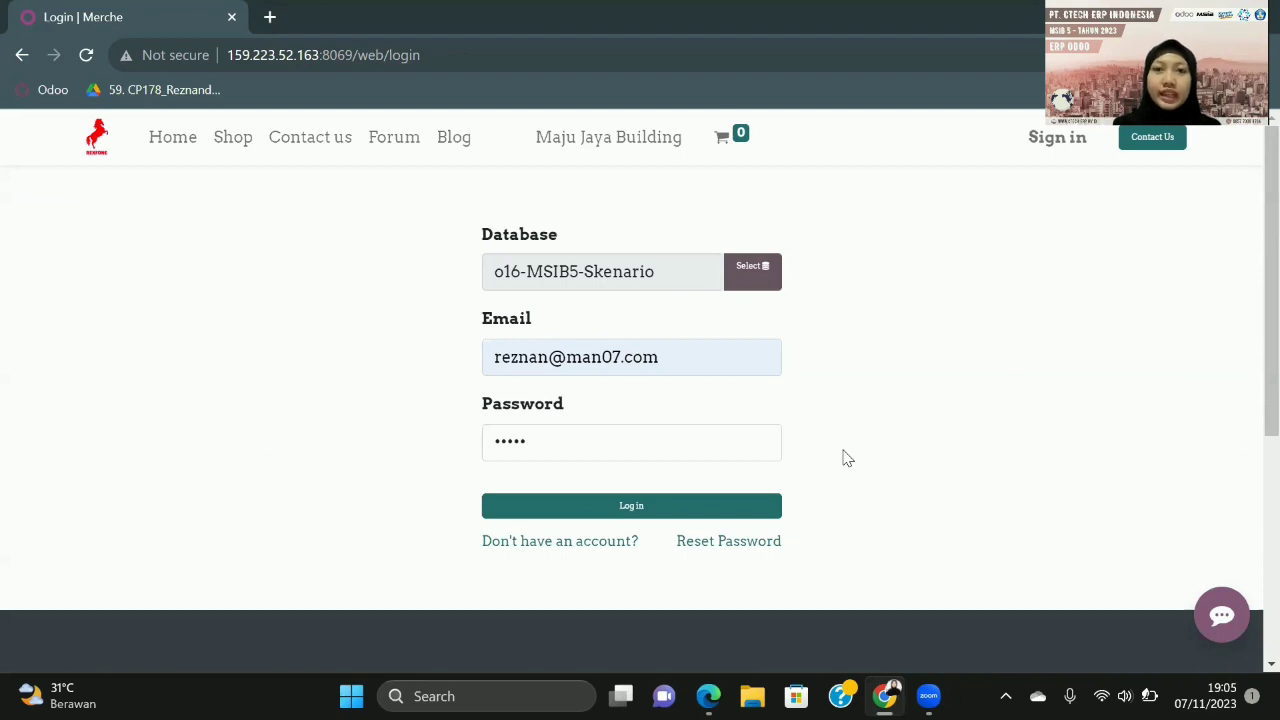
click(652, 507)
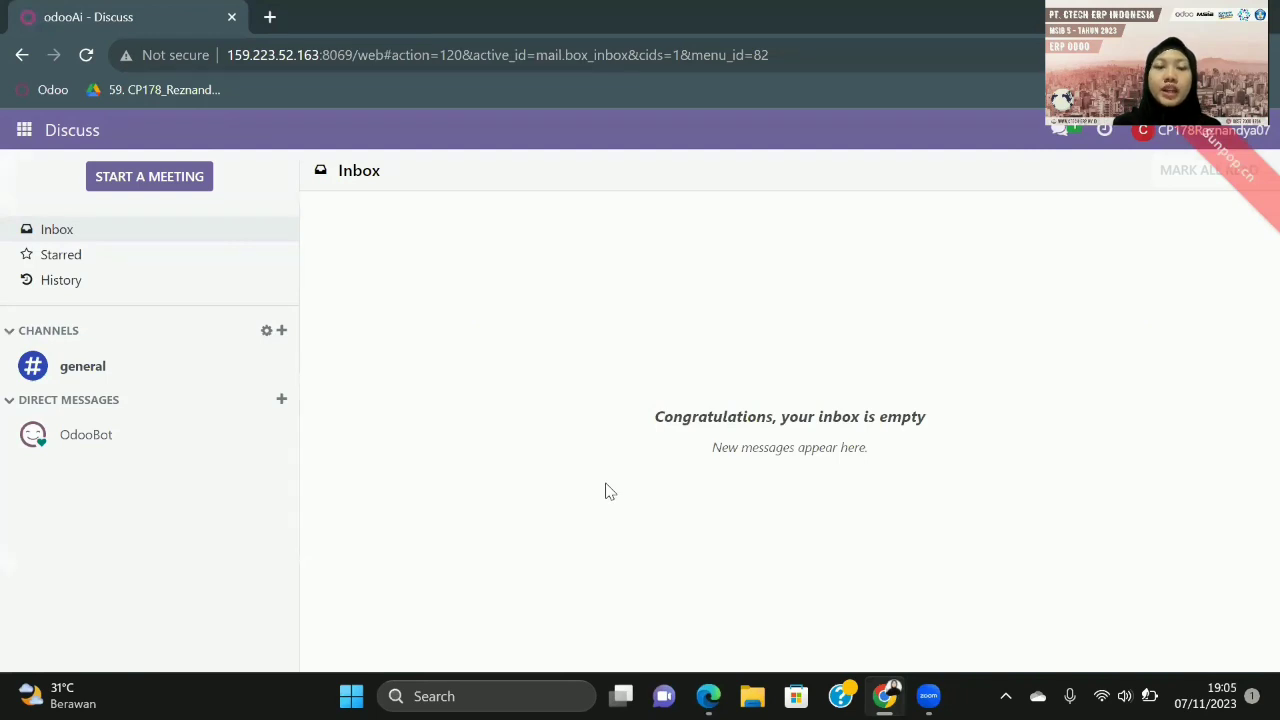
- Open the product list in the Inventory app and start a new product
click(24, 132)
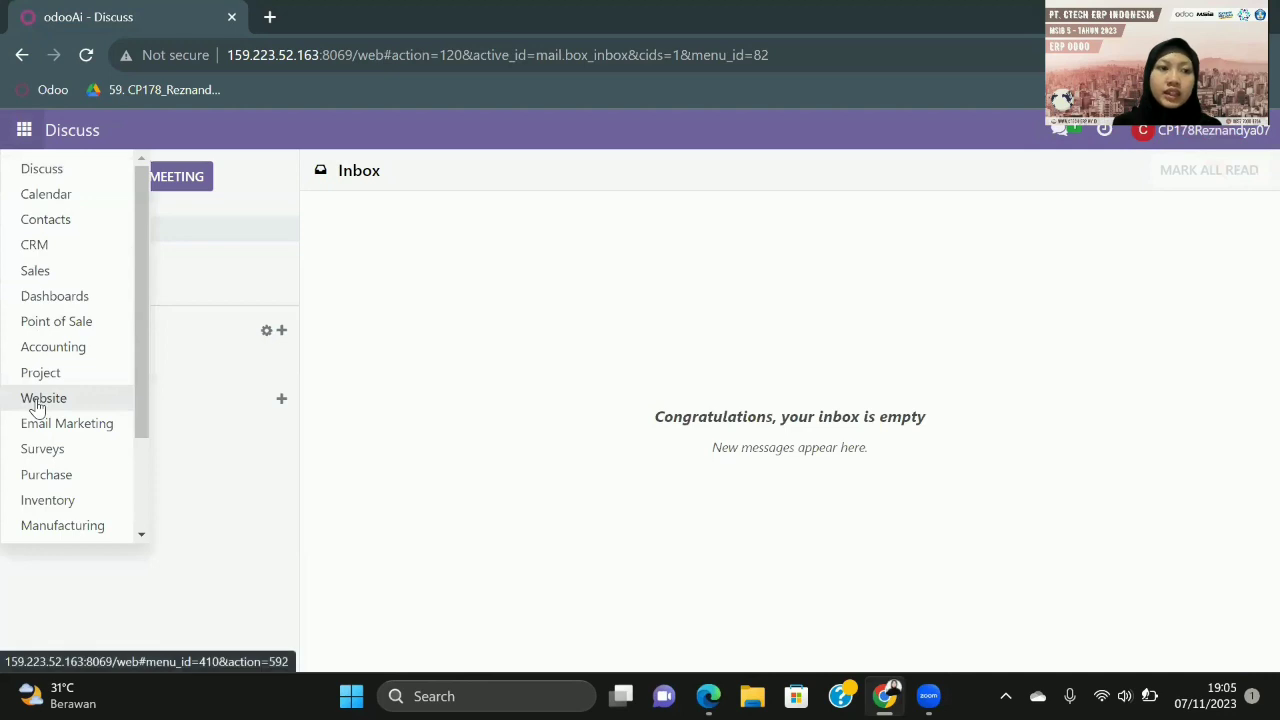
scroll(37, 405, down, 1)
click(40, 458)
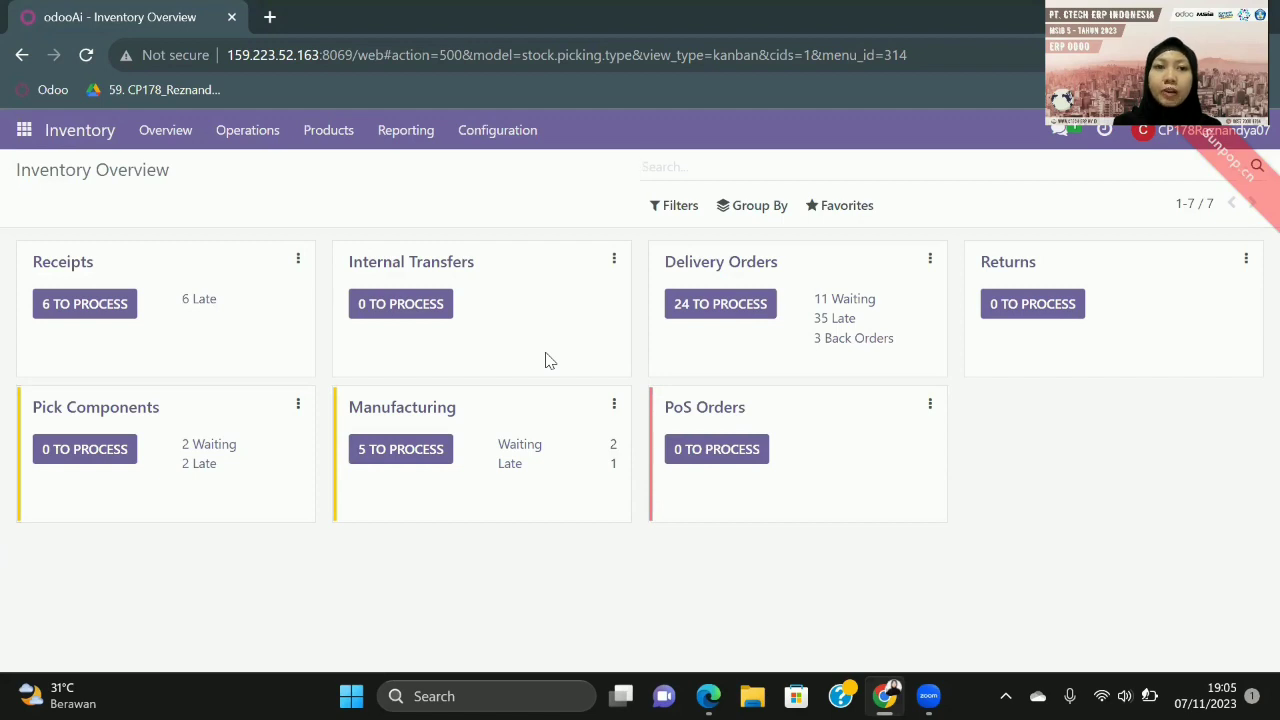
click(323, 140)
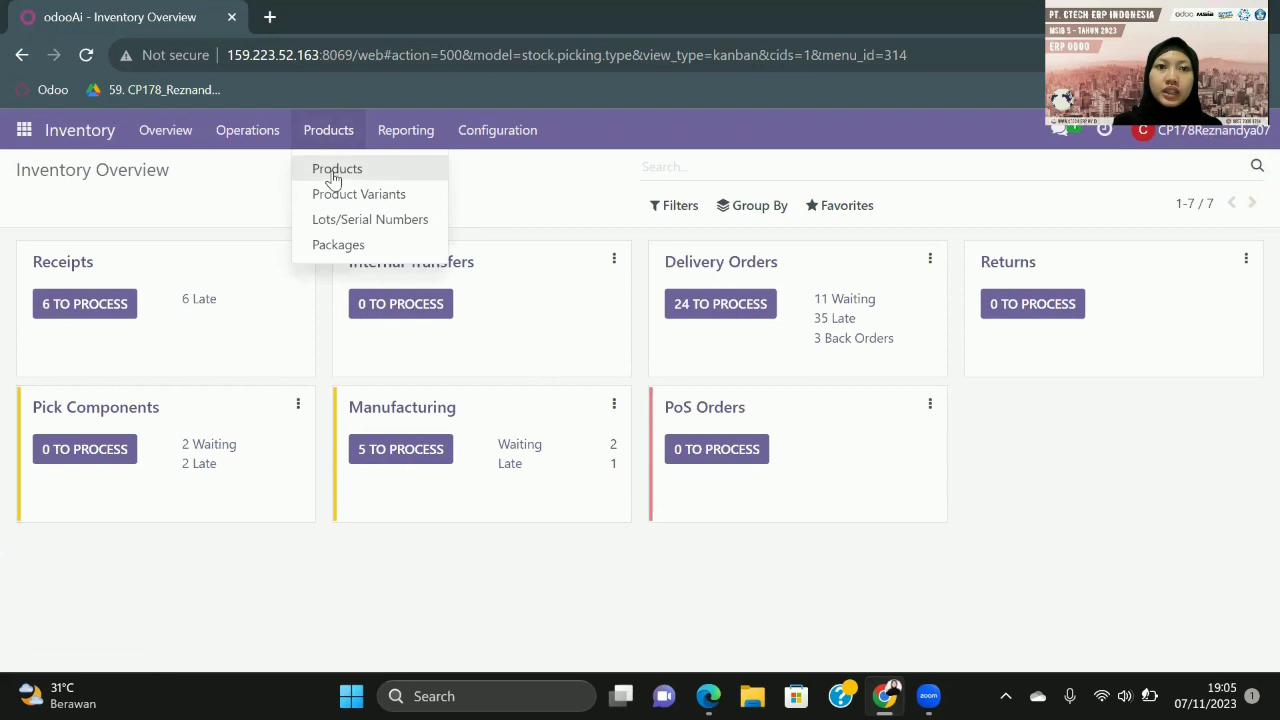
click(333, 176)
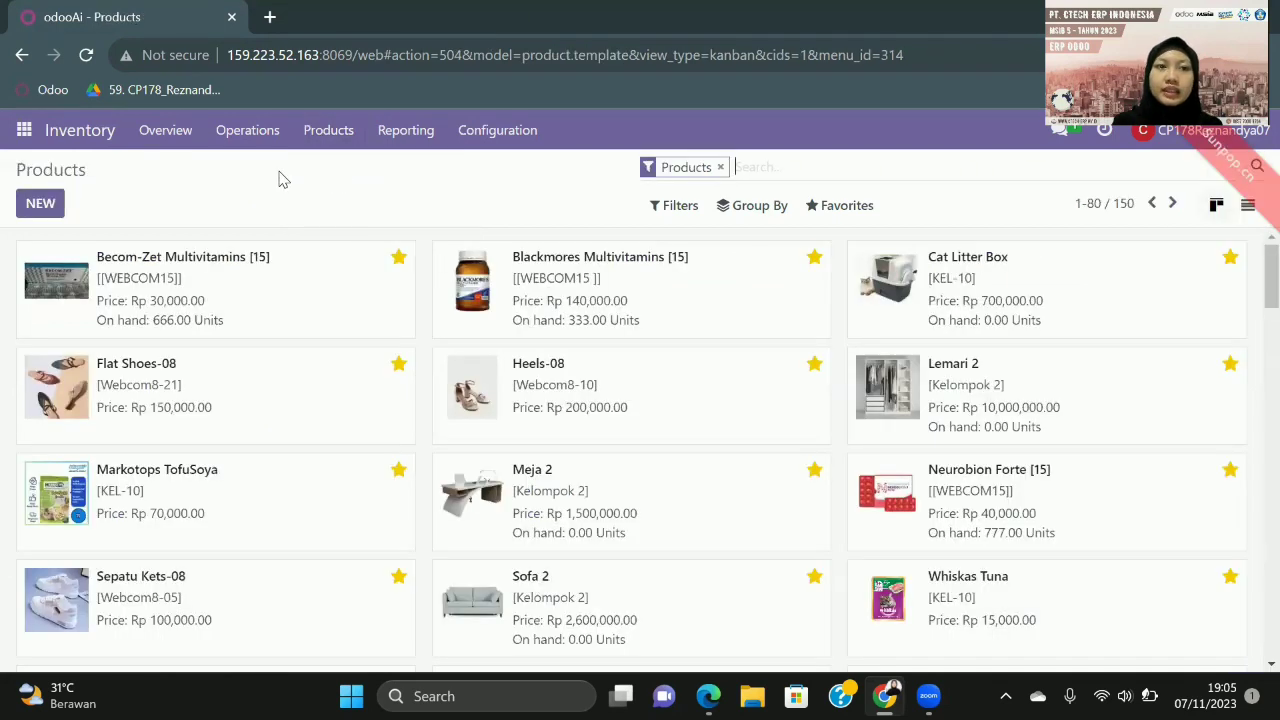
click(40, 204)
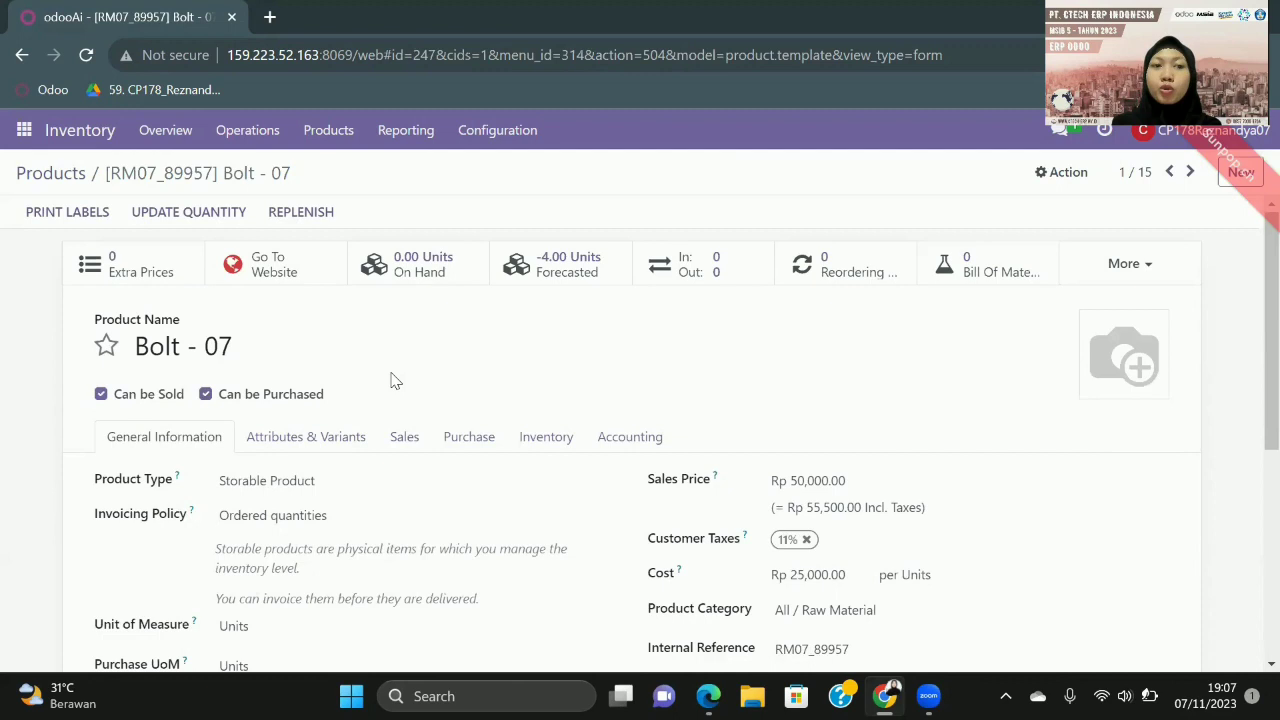
- Check the Bolt - 07 product's general information against its row in the Product sheet, including prices, category, internal reference and tags
scroll(277, 343, down, 3)
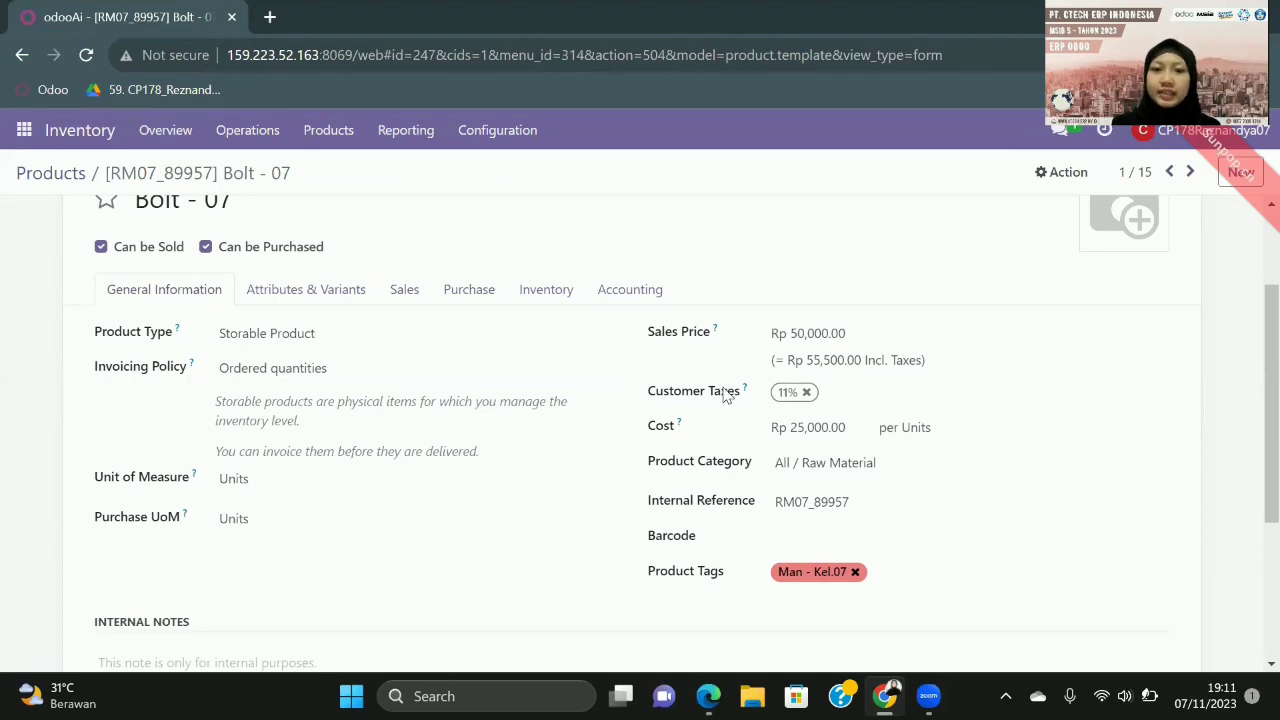
key(alt+Tab)
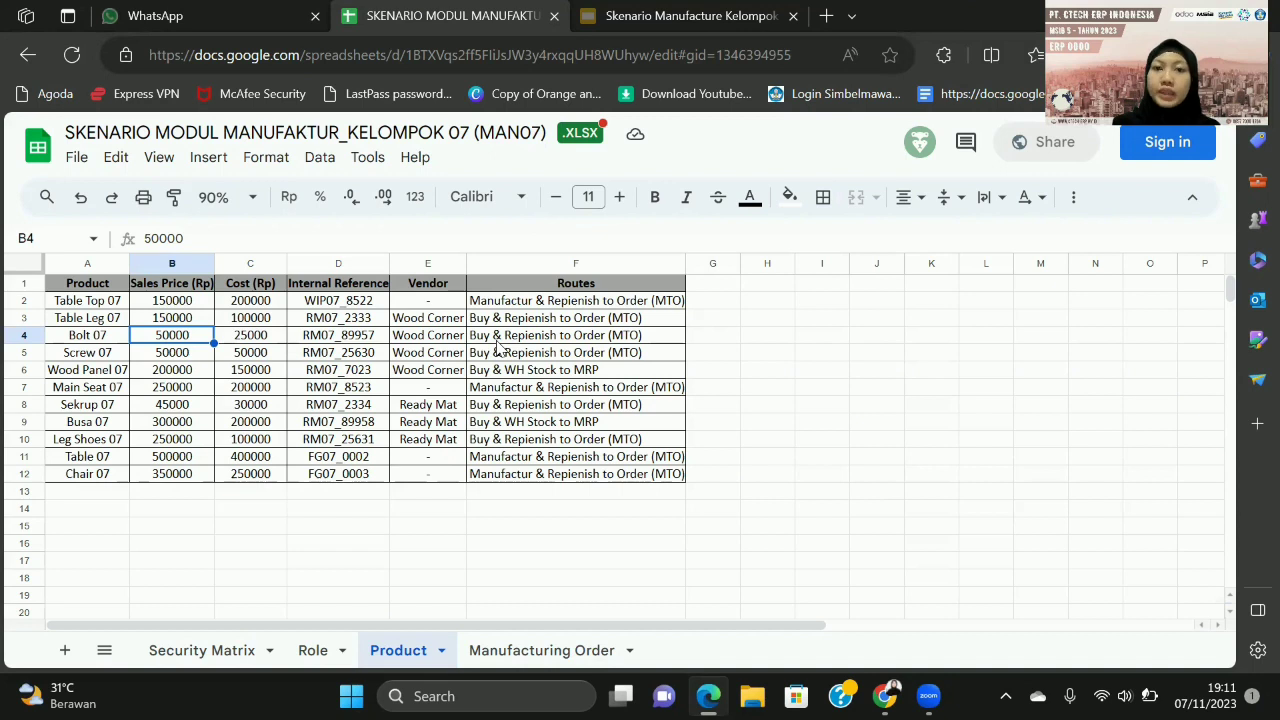
key(alt+Tab)
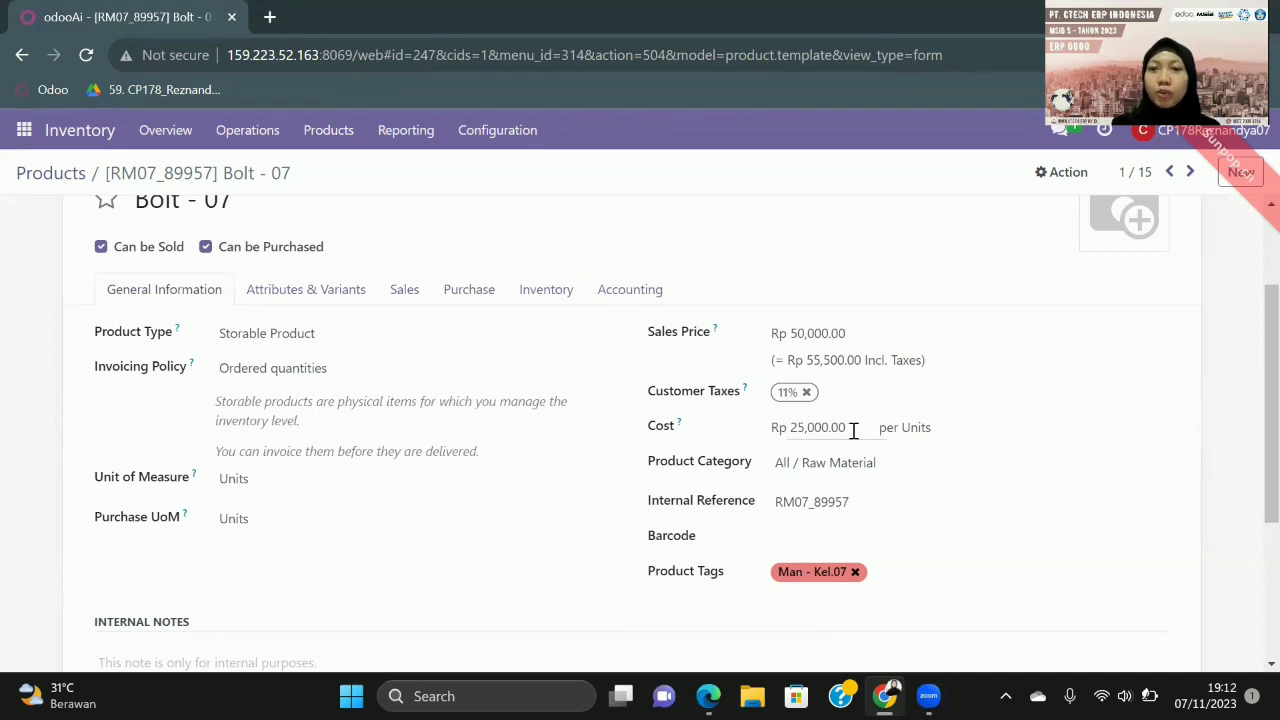
scroll(866, 431, down, 1)
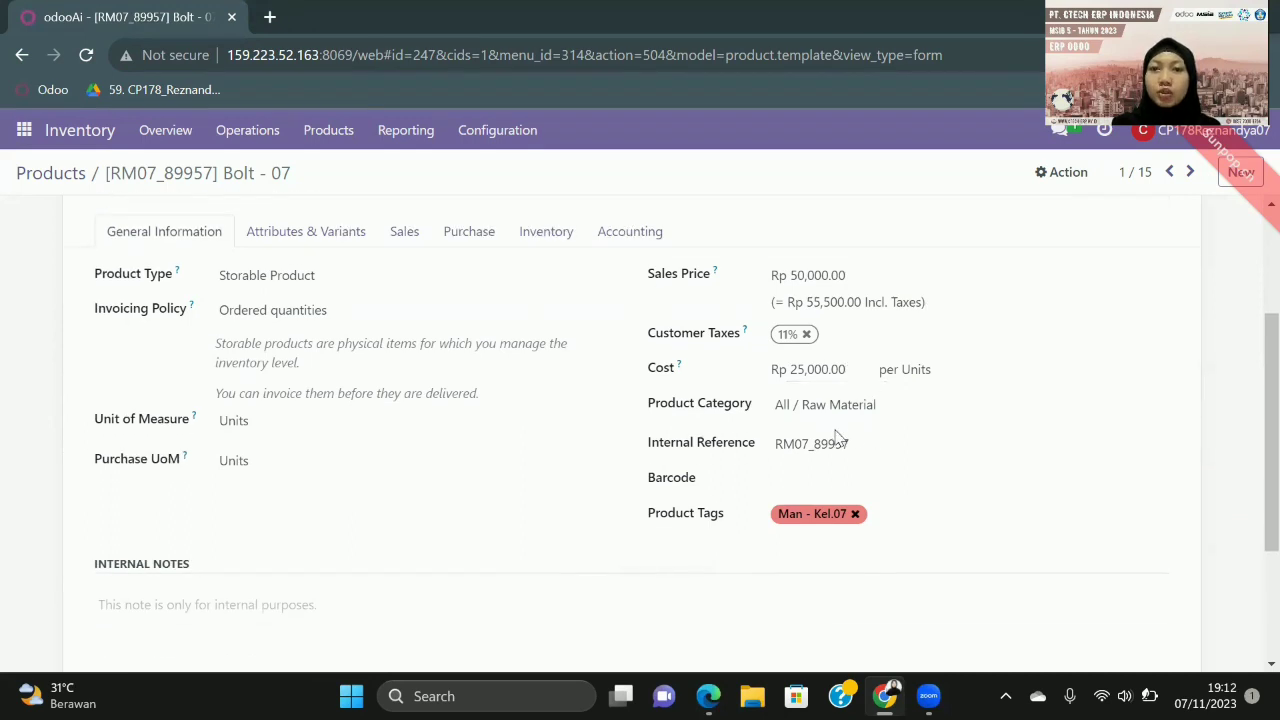
scroll(893, 412, up, 1)
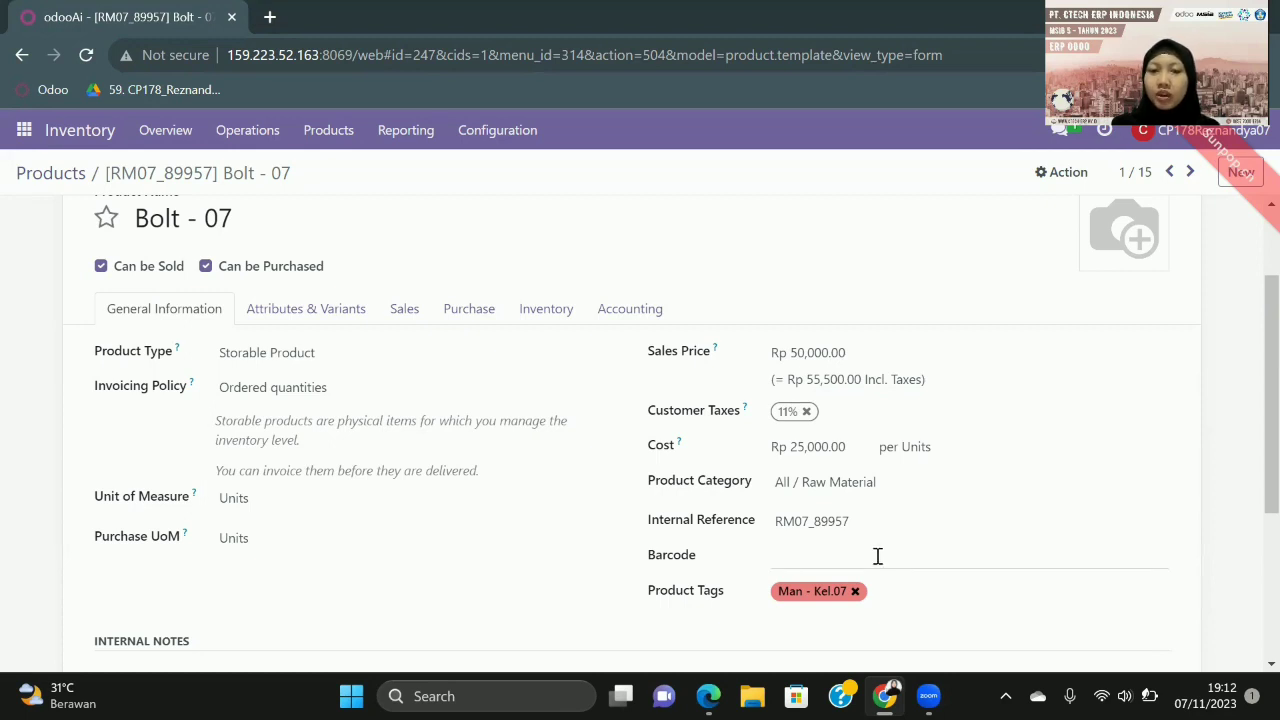
scroll(877, 556, down, 1)
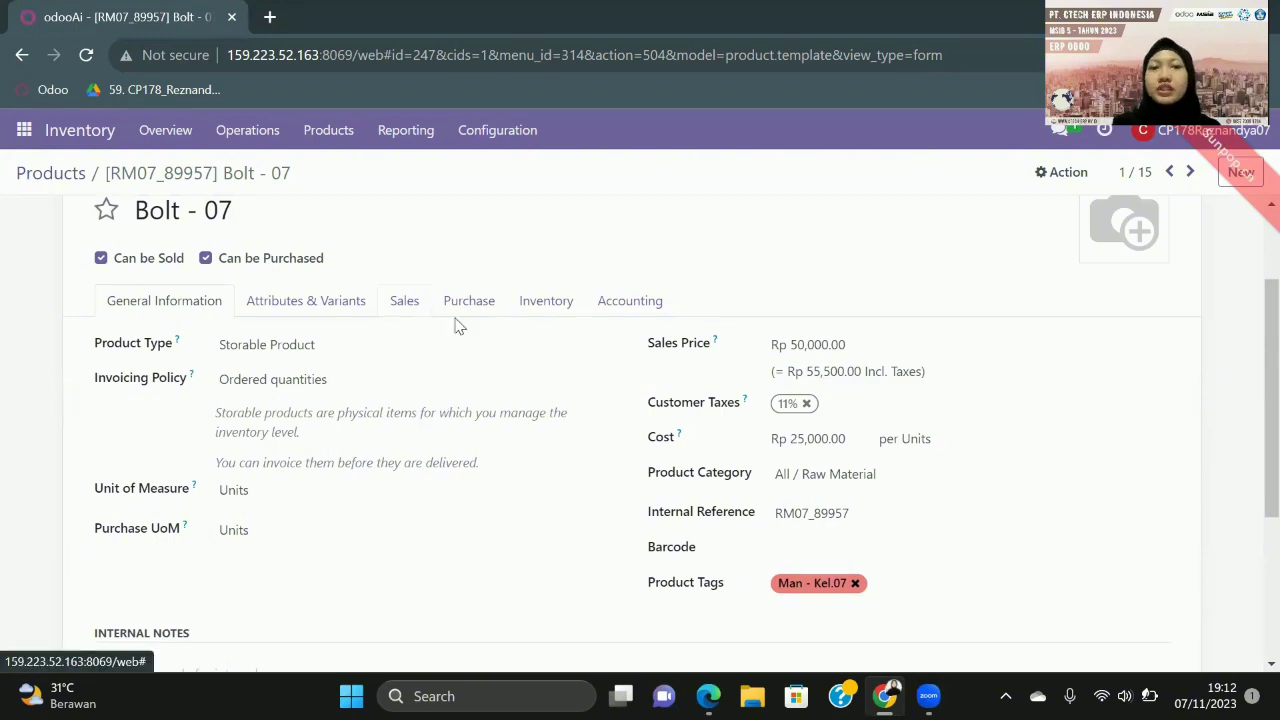
scroll(472, 325, up, 1)
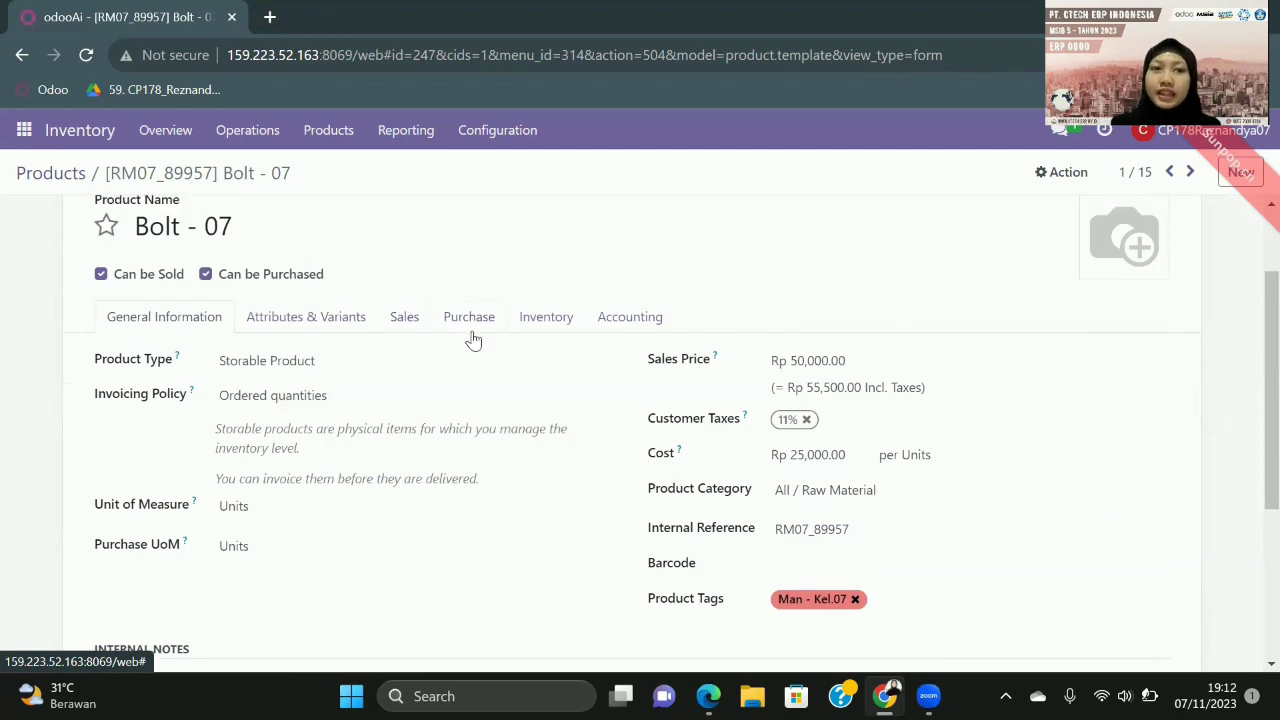
- Review the vendor pricing and inventory routes of Bolt - 07 and compare the routes with the Product sheet
click(470, 318)
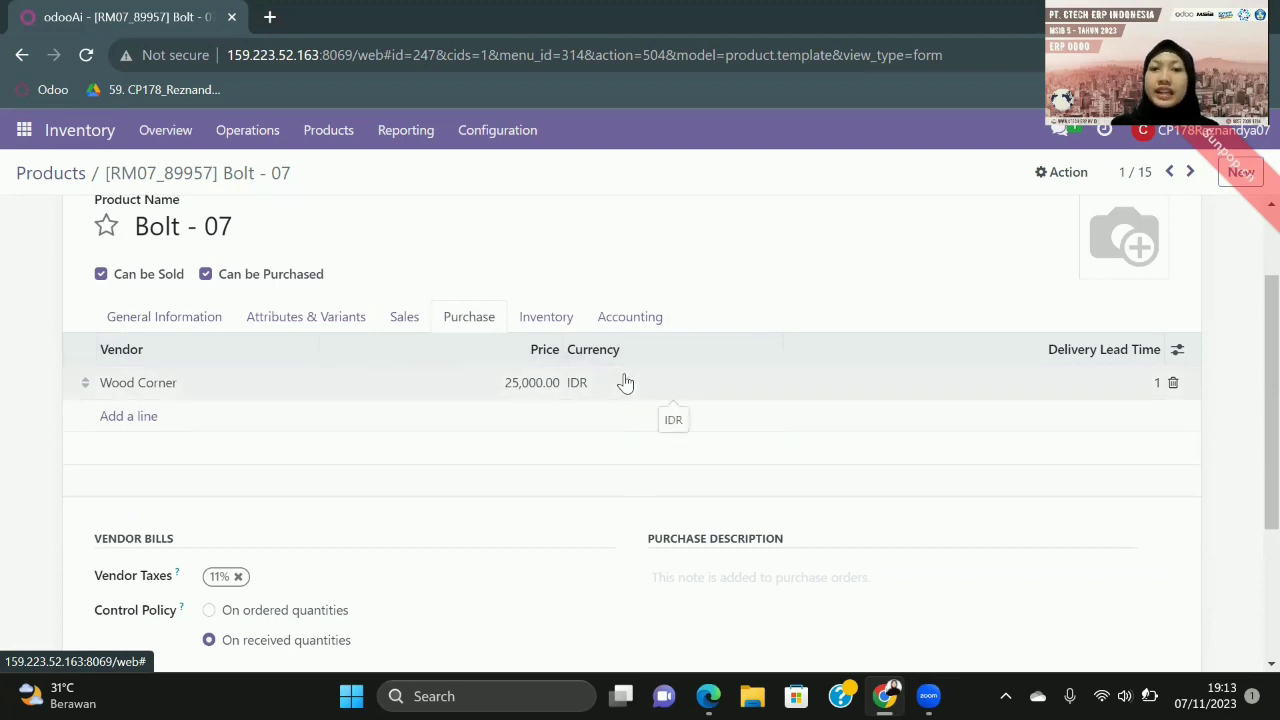
click(546, 317)
key(alt+Tab)
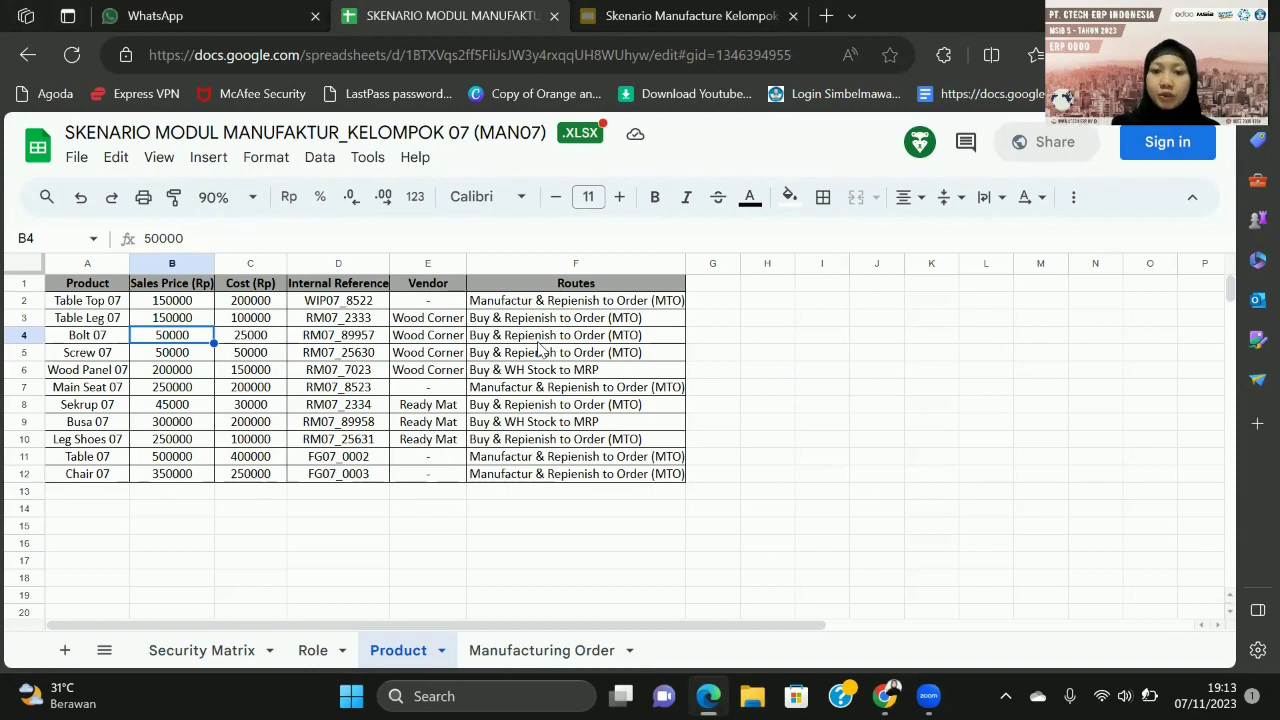
key(alt+Tab)
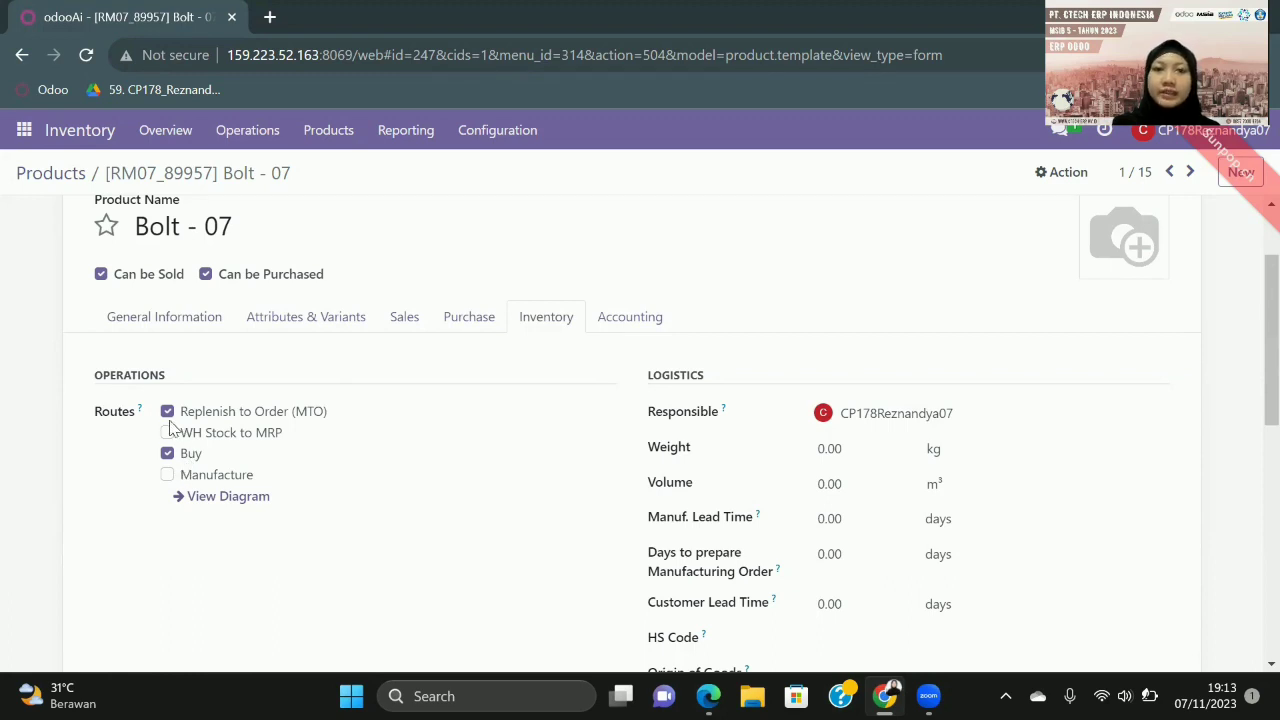
scroll(280, 500, up, 2)
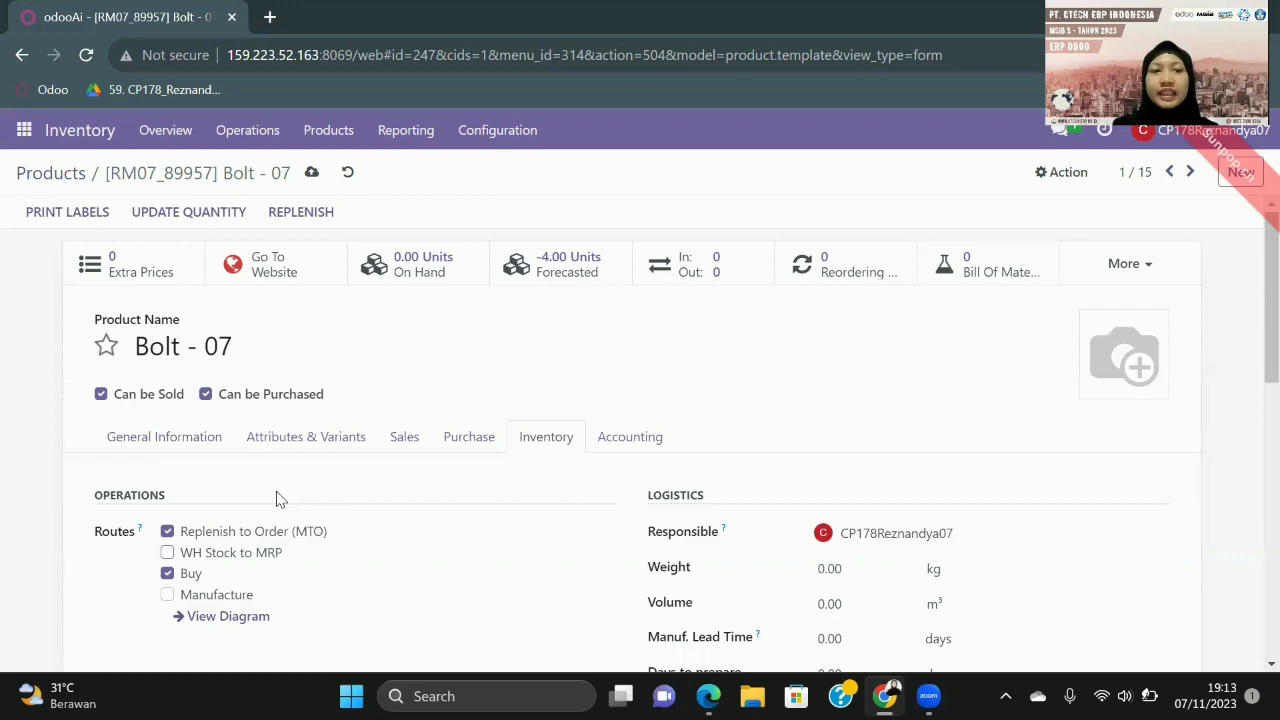
- Save the Bolt - 07 product in Odoo and check Chair - 07's inventory settings against its row in the Product sheet
click(312, 176)
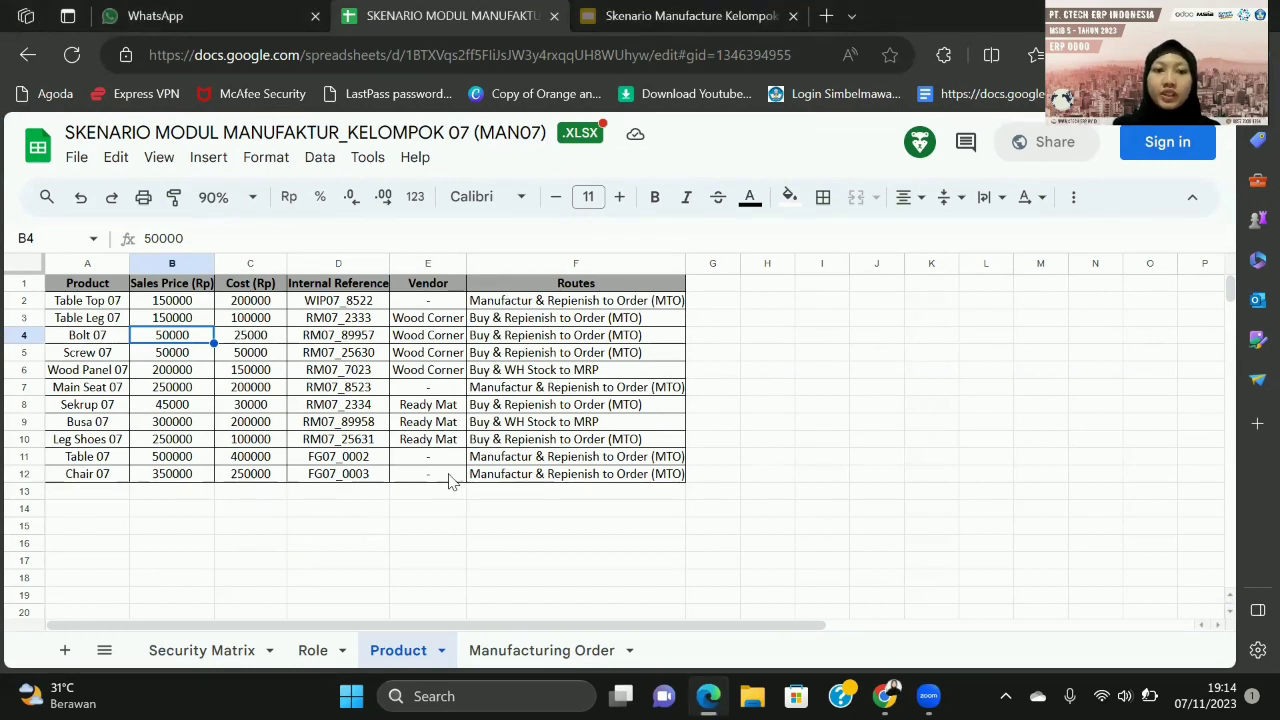
click(93, 476)
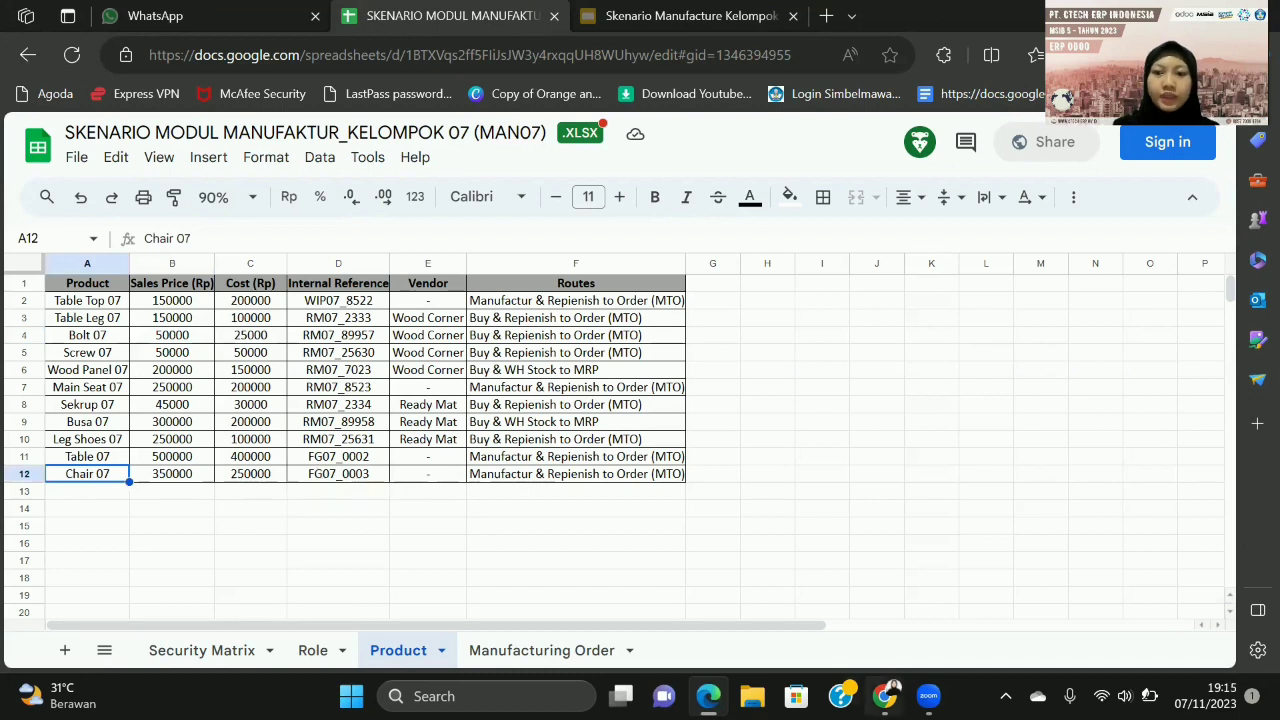
click(885, 696)
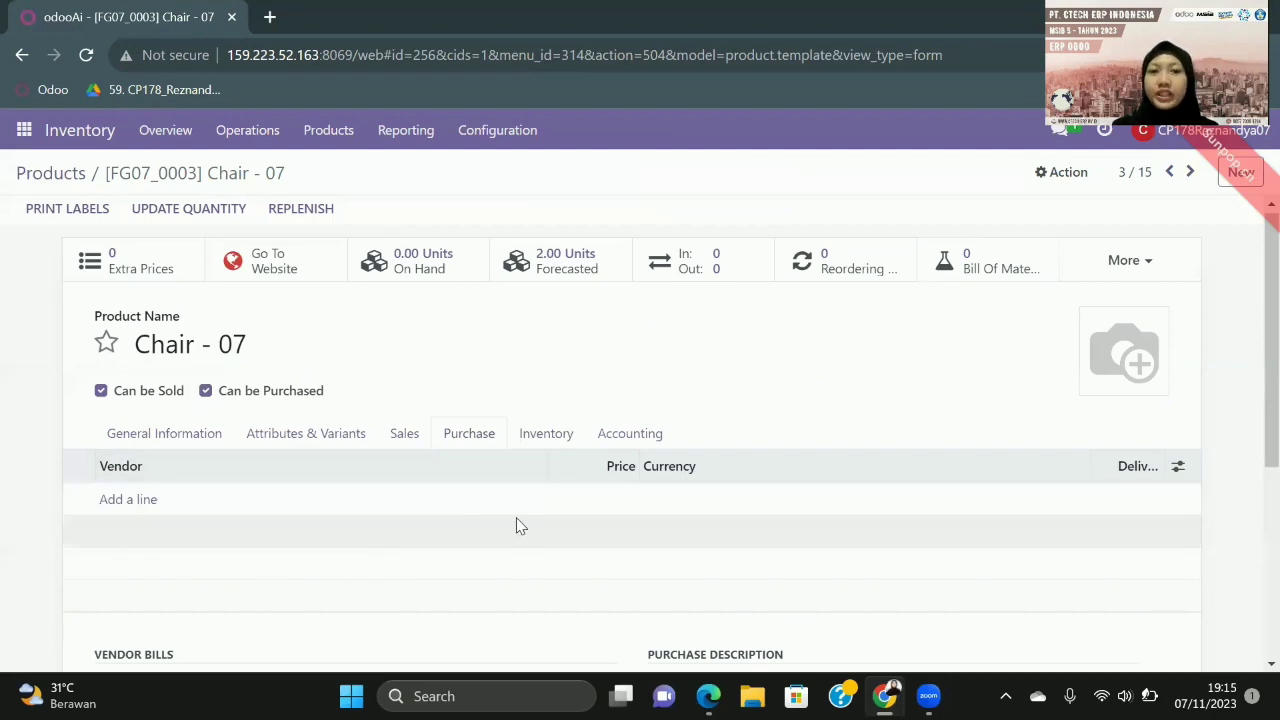
click(546, 433)
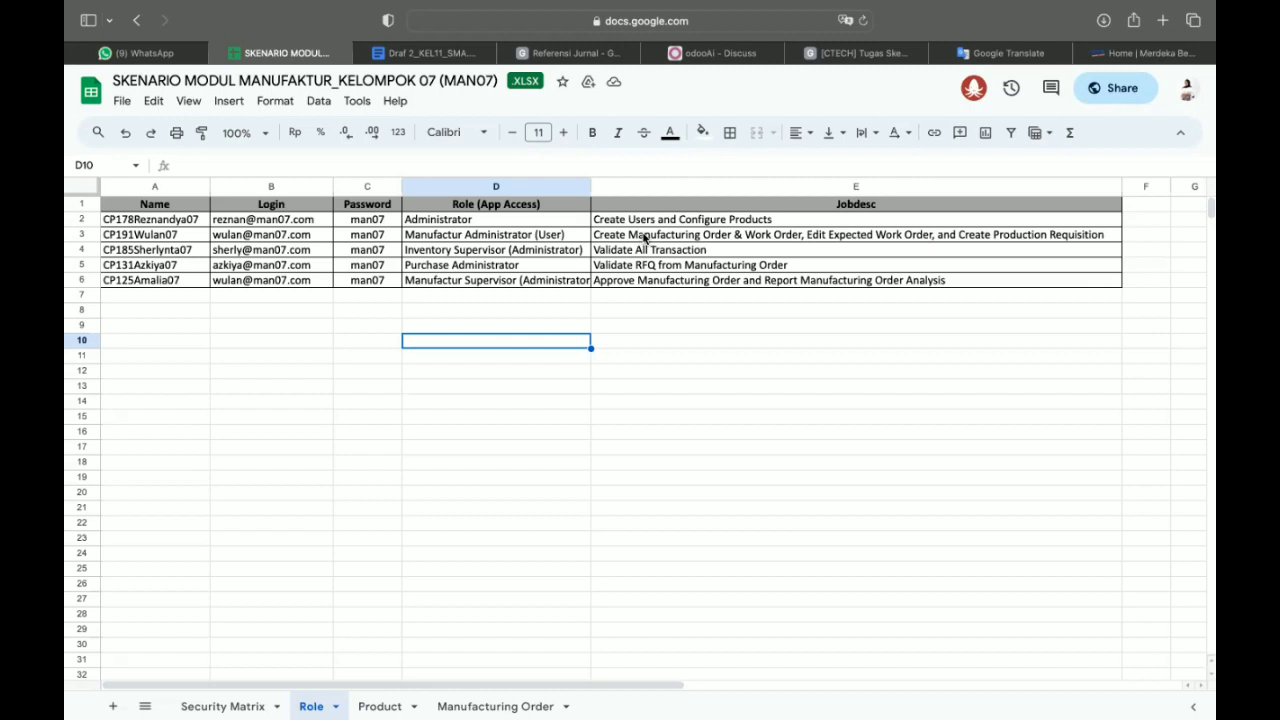
- Switch from the scenario spreadsheet to Odoo and start a new manufacturing order for [FG07_0002] Table - 07 in the Manufacturing app
click(715, 52)
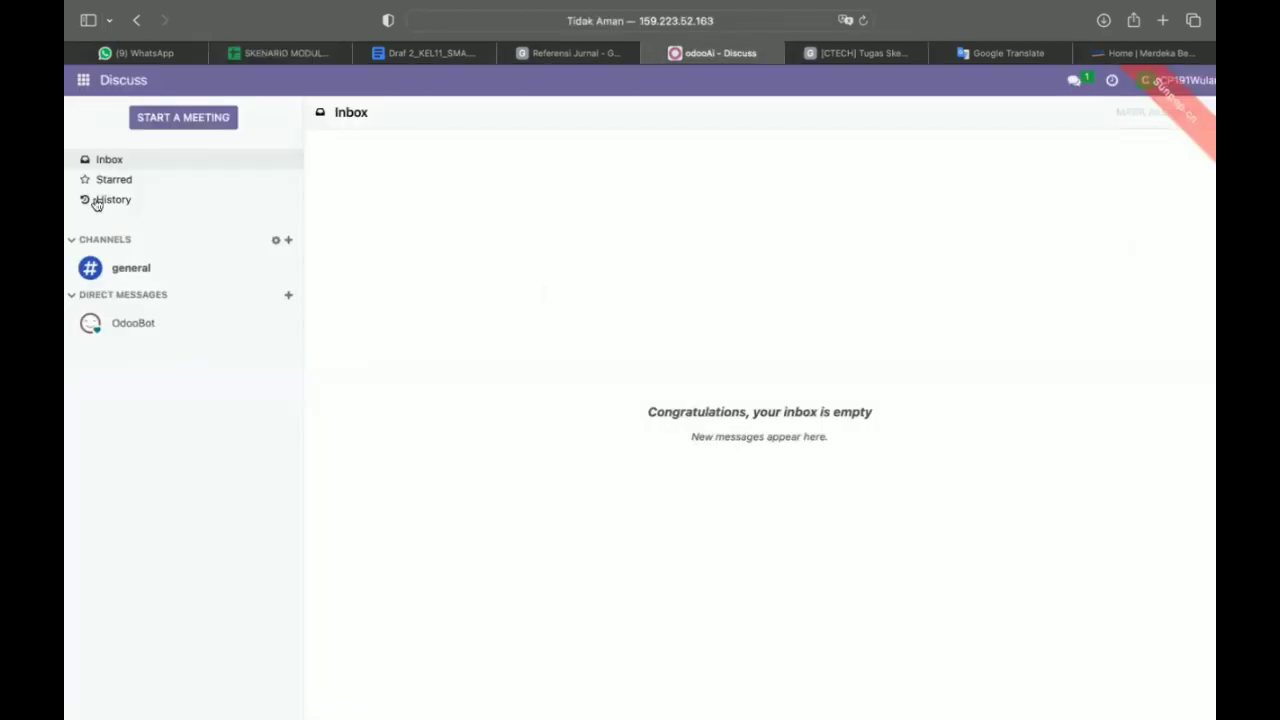
click(94, 84)
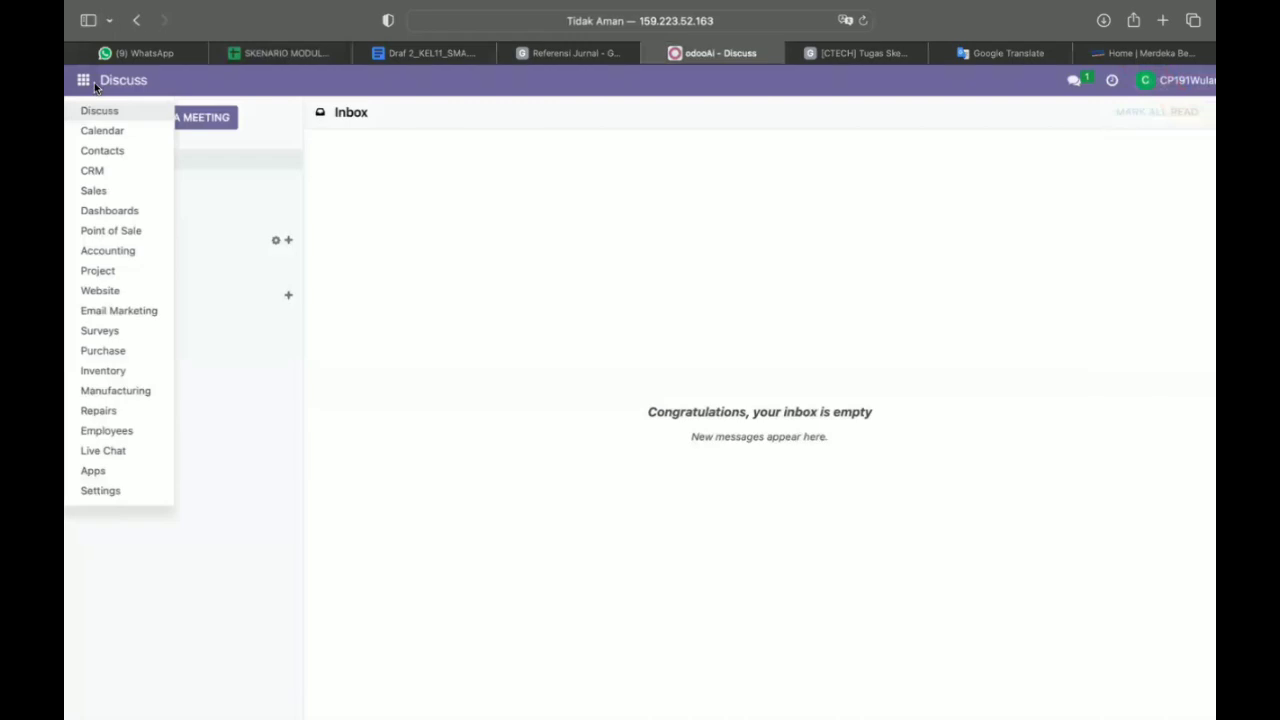
click(101, 391)
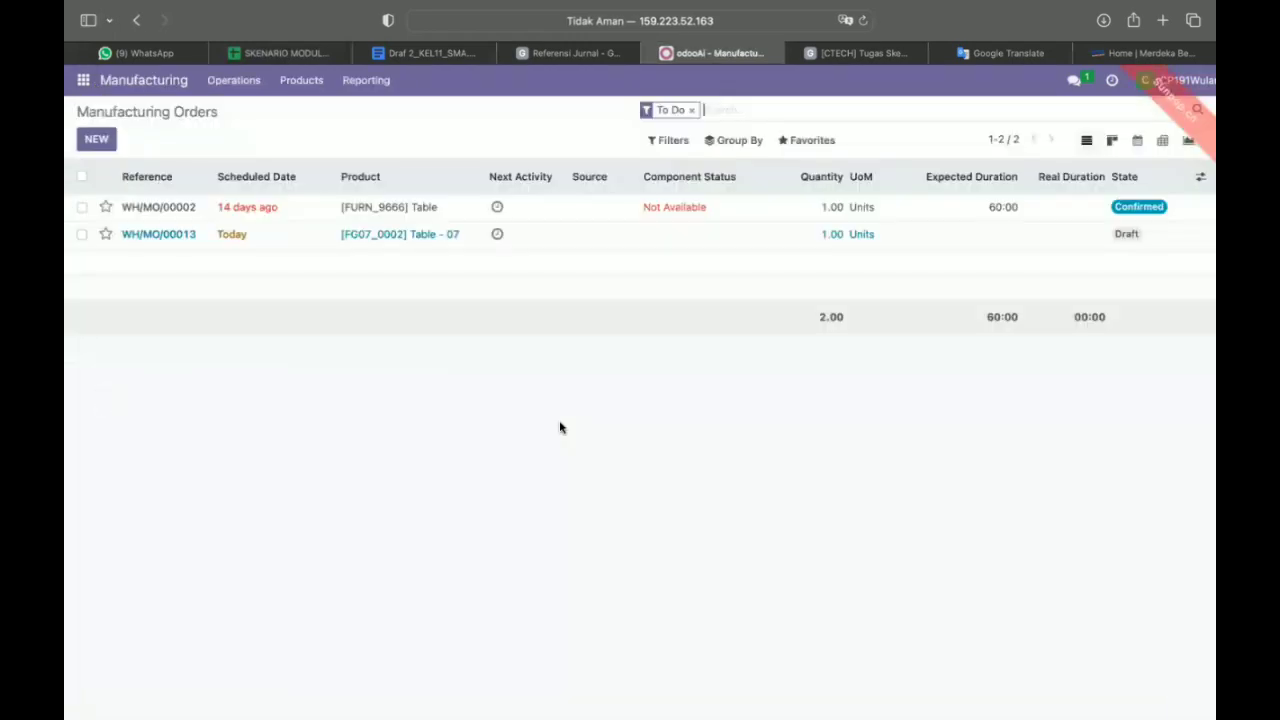
click(96, 139)
click(275, 238)
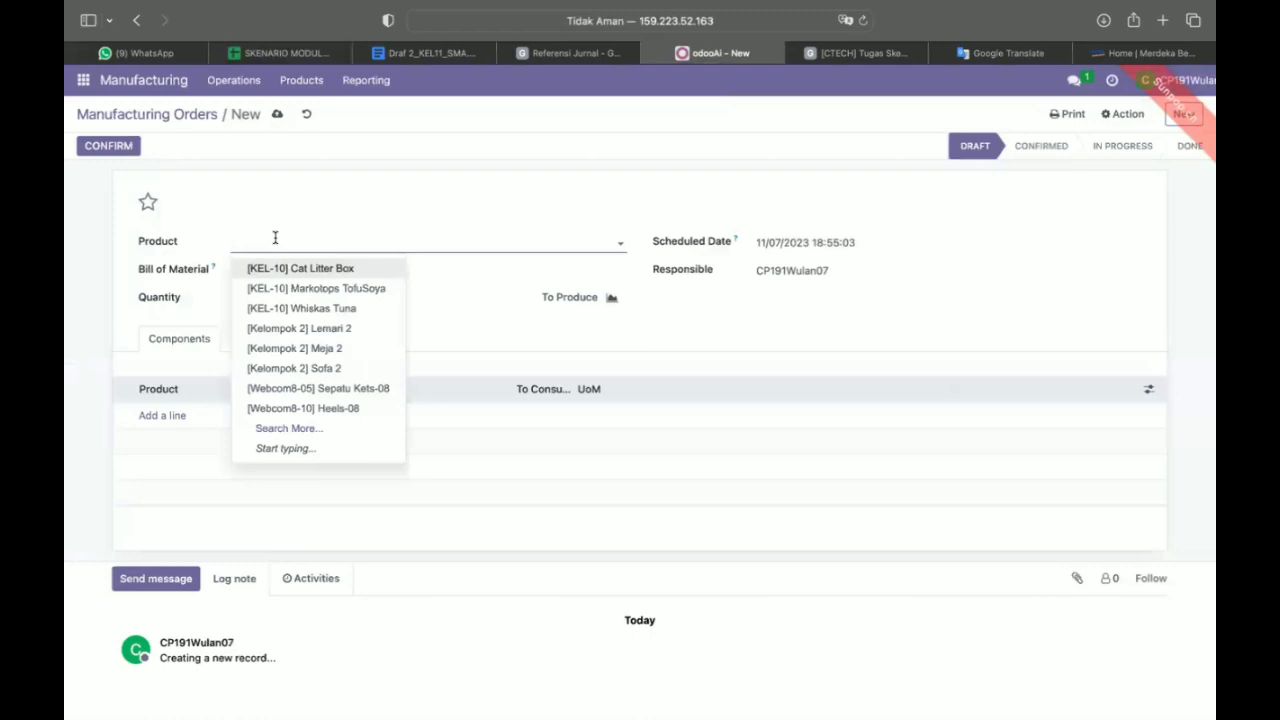
text(table)
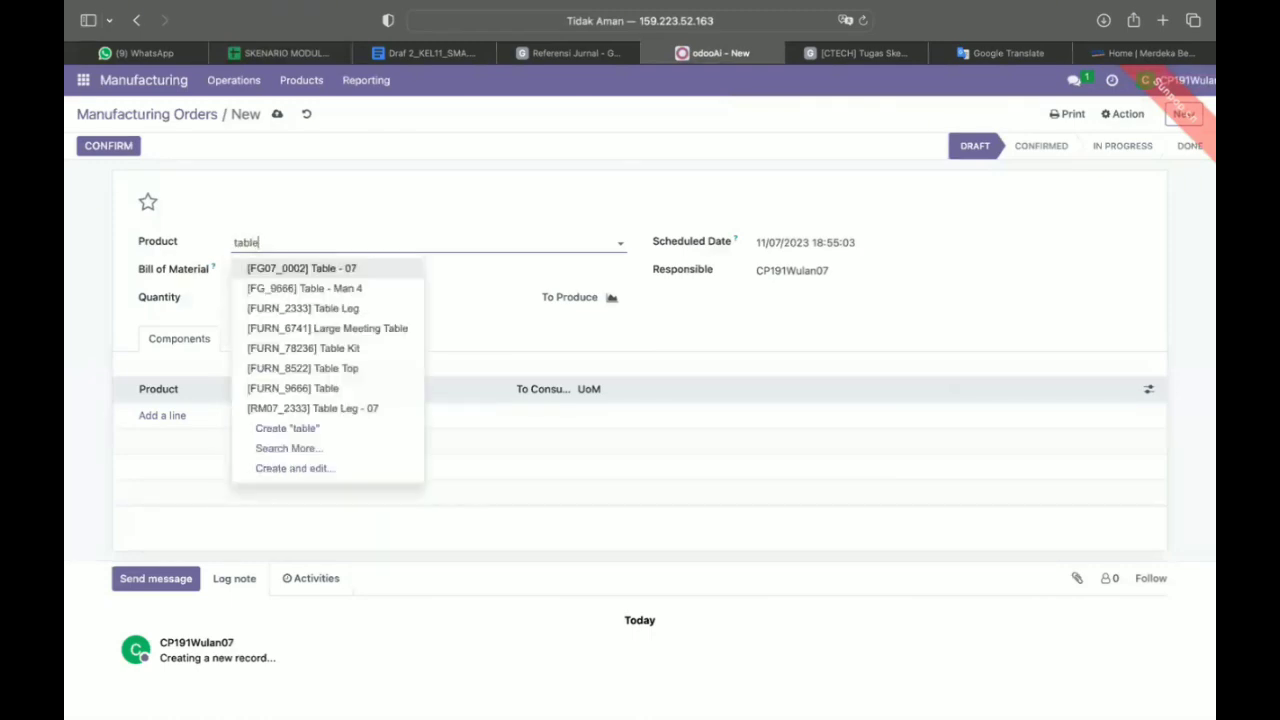
click(302, 272)
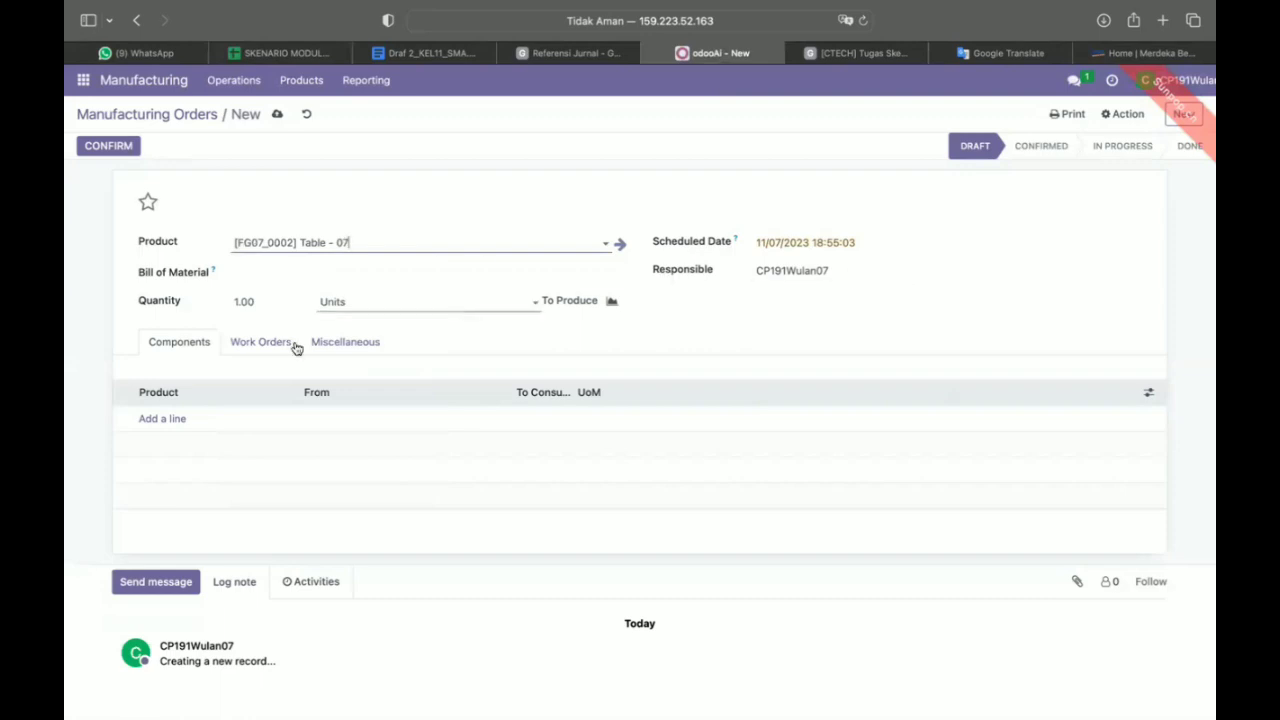
- Add [WIP07_8522] Table Top - 07 as the order's first component, replacing the mistakenly picked [FURN_8522] Table Top
click(156, 418)
text(tab)
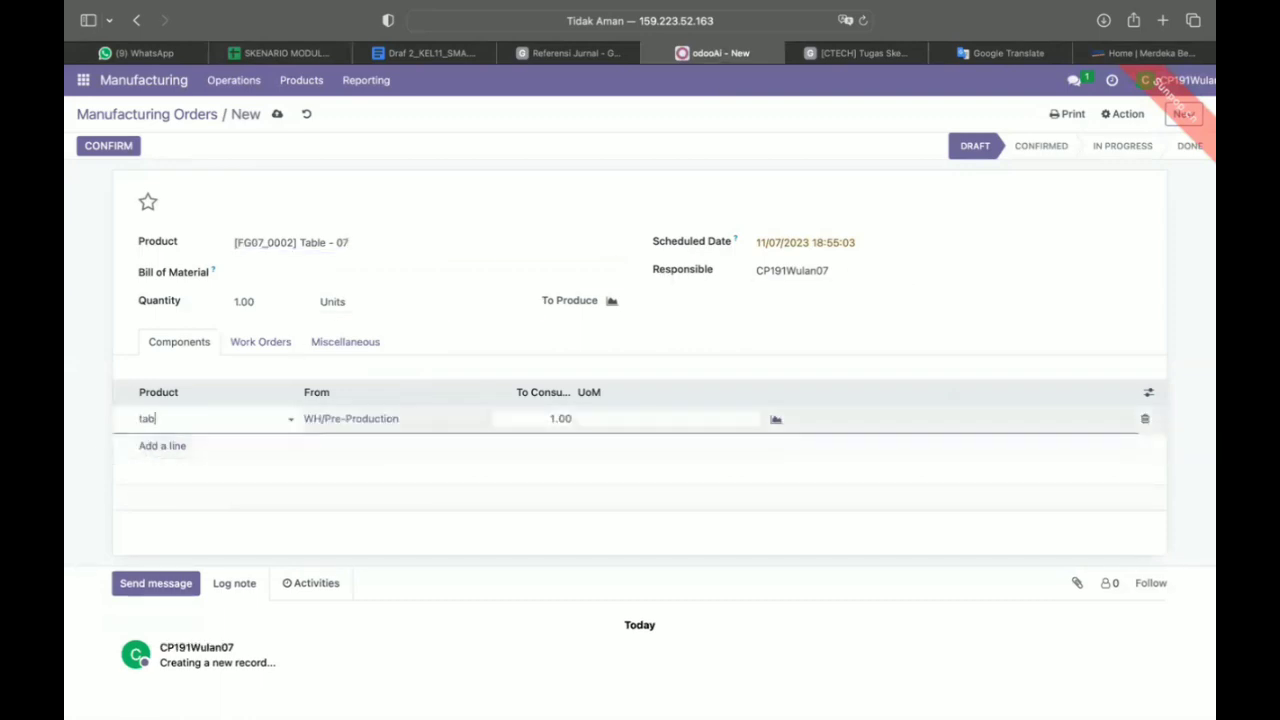
text(le)
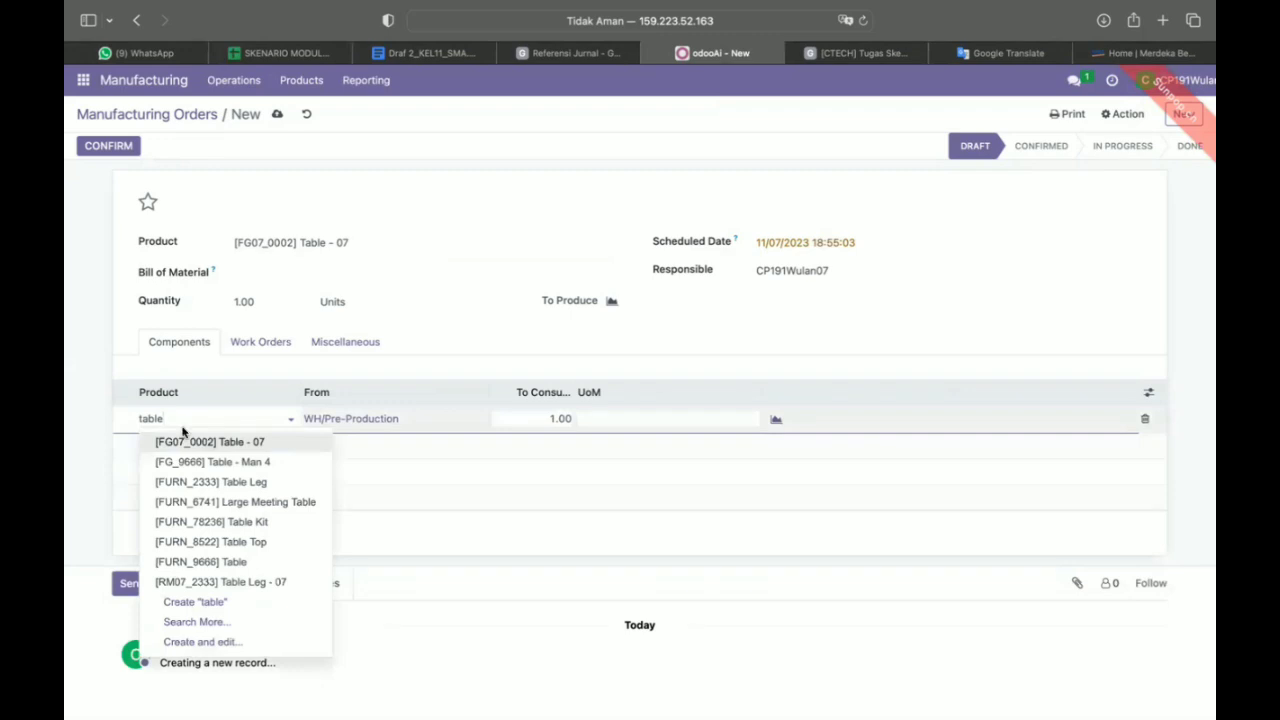
click(210, 541)
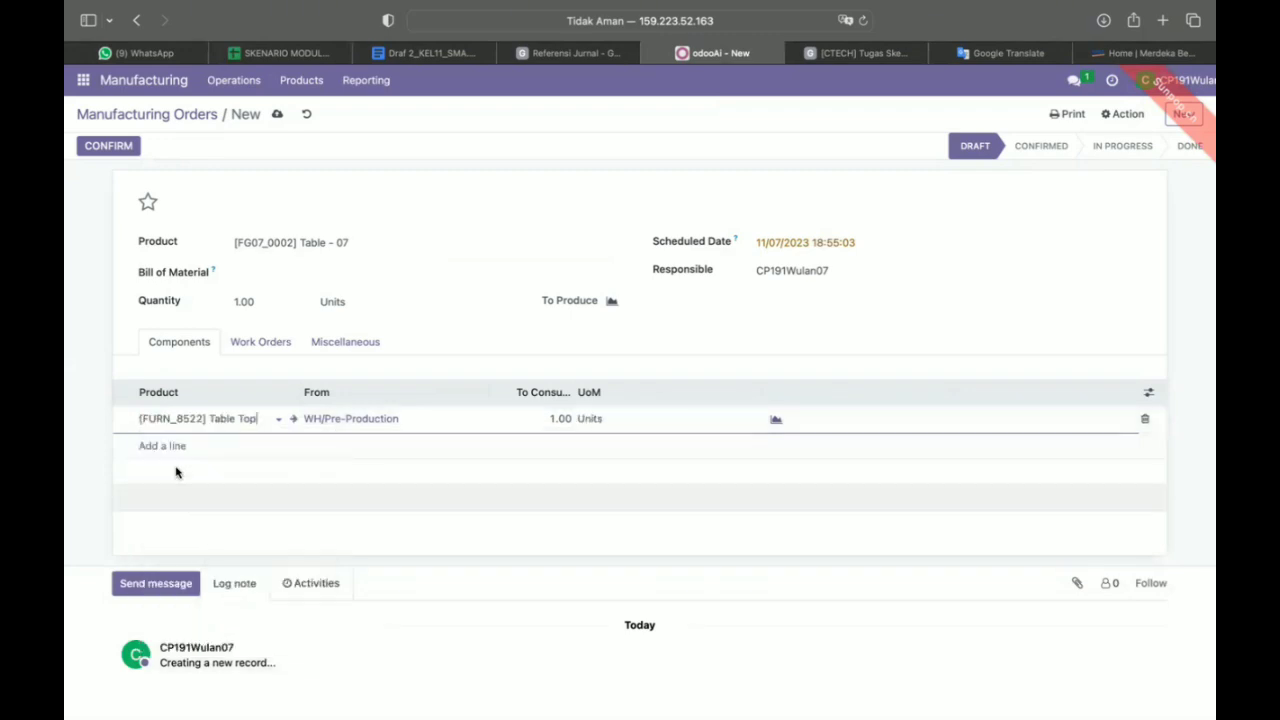
triple_click(234, 421)
key(BackSpace)
text(tab)
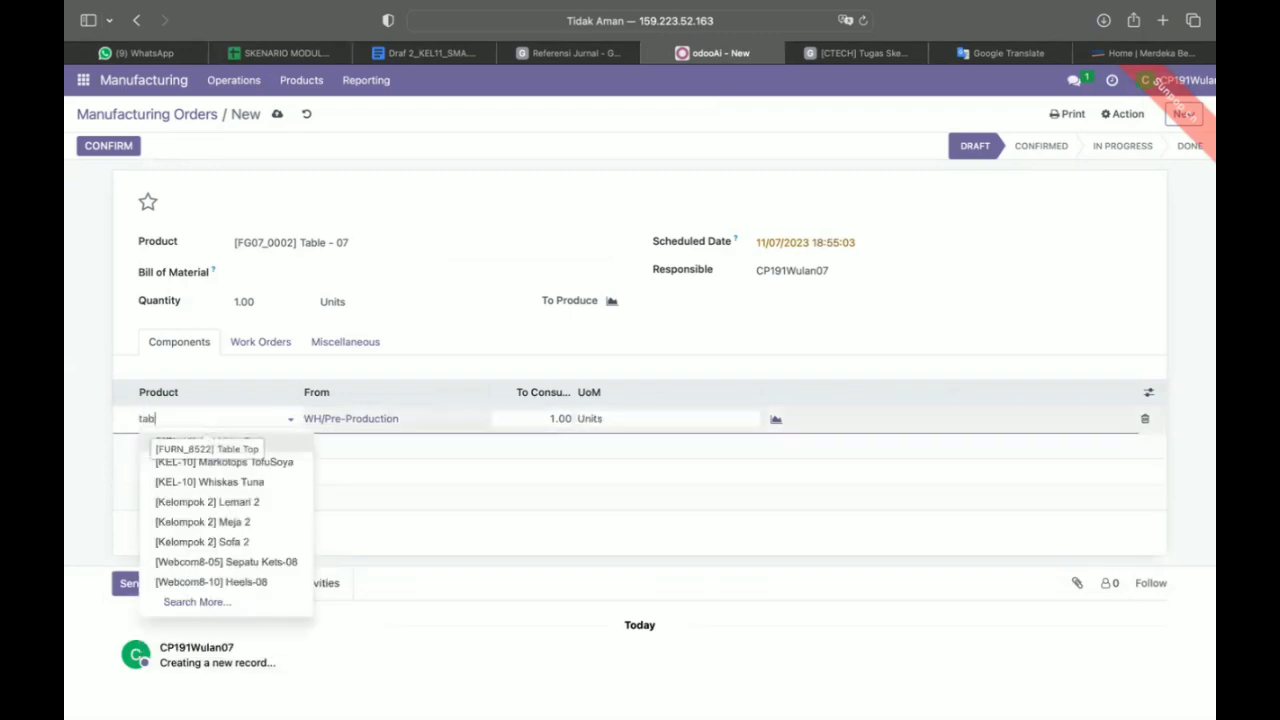
text(le top)
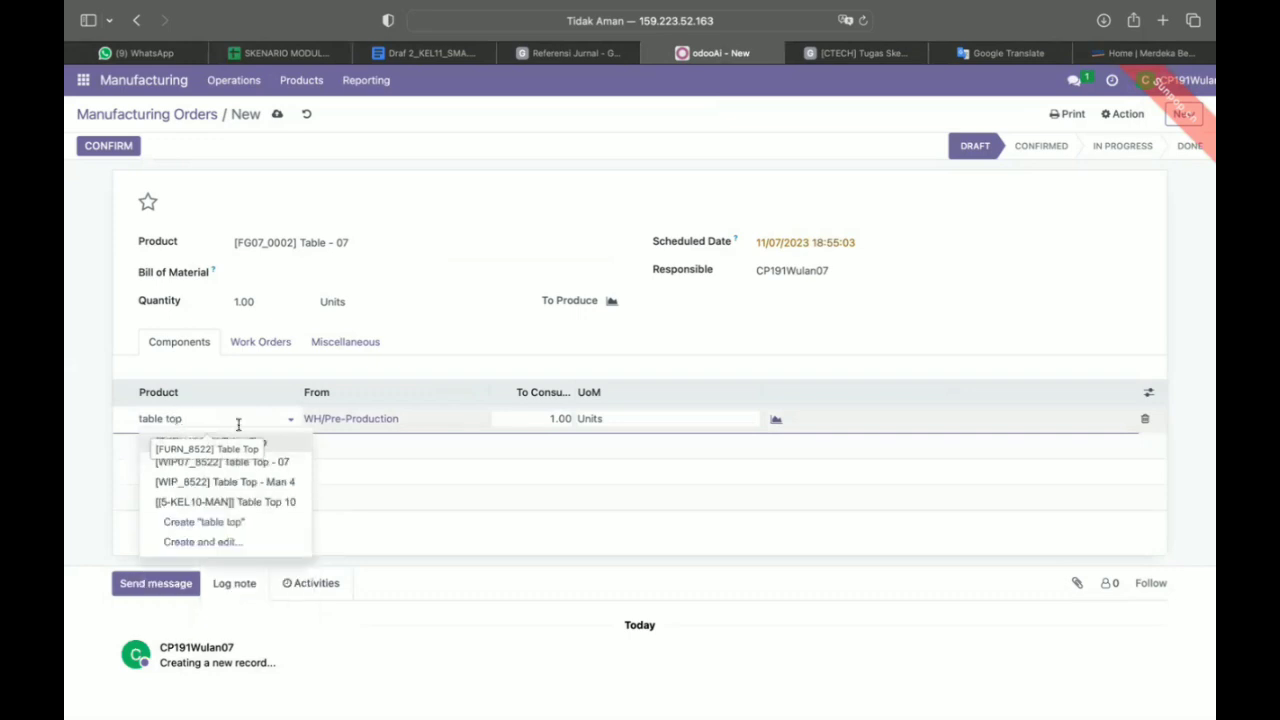
click(290, 461)
- Add [RM07_2333] Table Leg - 07, [RM07_25630] Screw - 07 and [RM07_89957] Bolt - 07 as further components of the order
drag(213, 453, 146, 447)
click(147, 447)
text(table le)
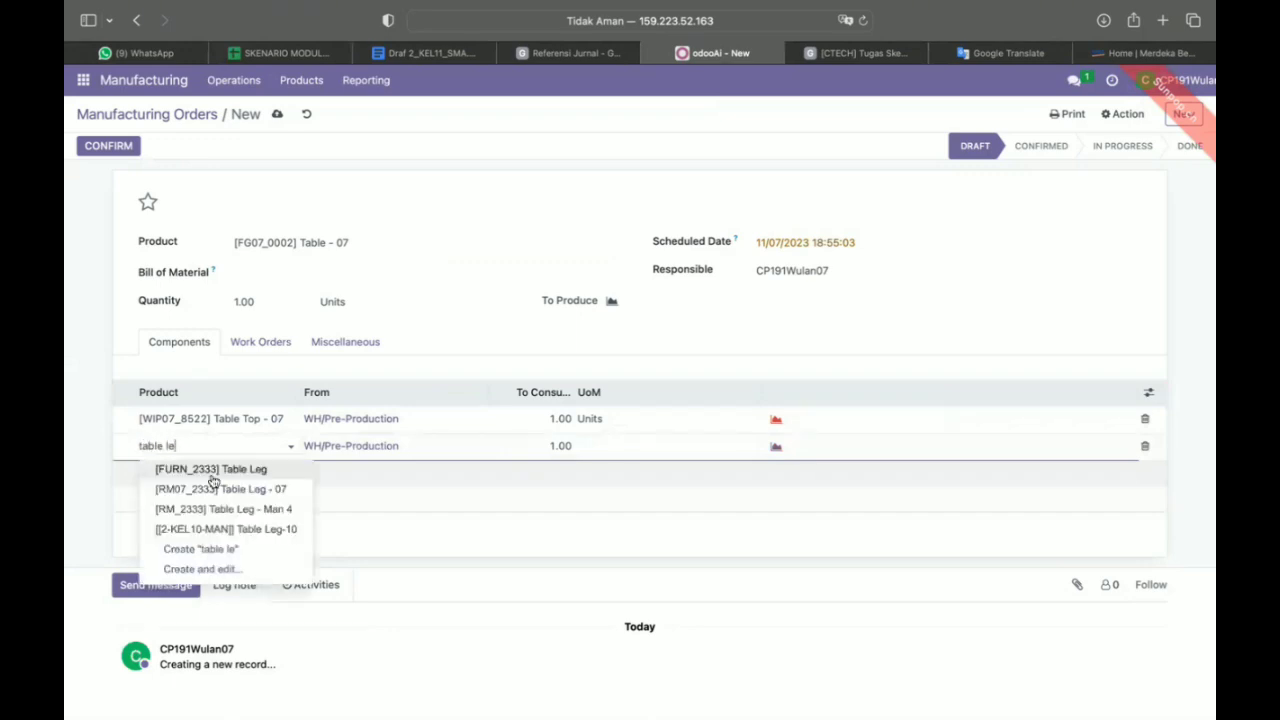
click(212, 487)
click(171, 471)
text(screw)
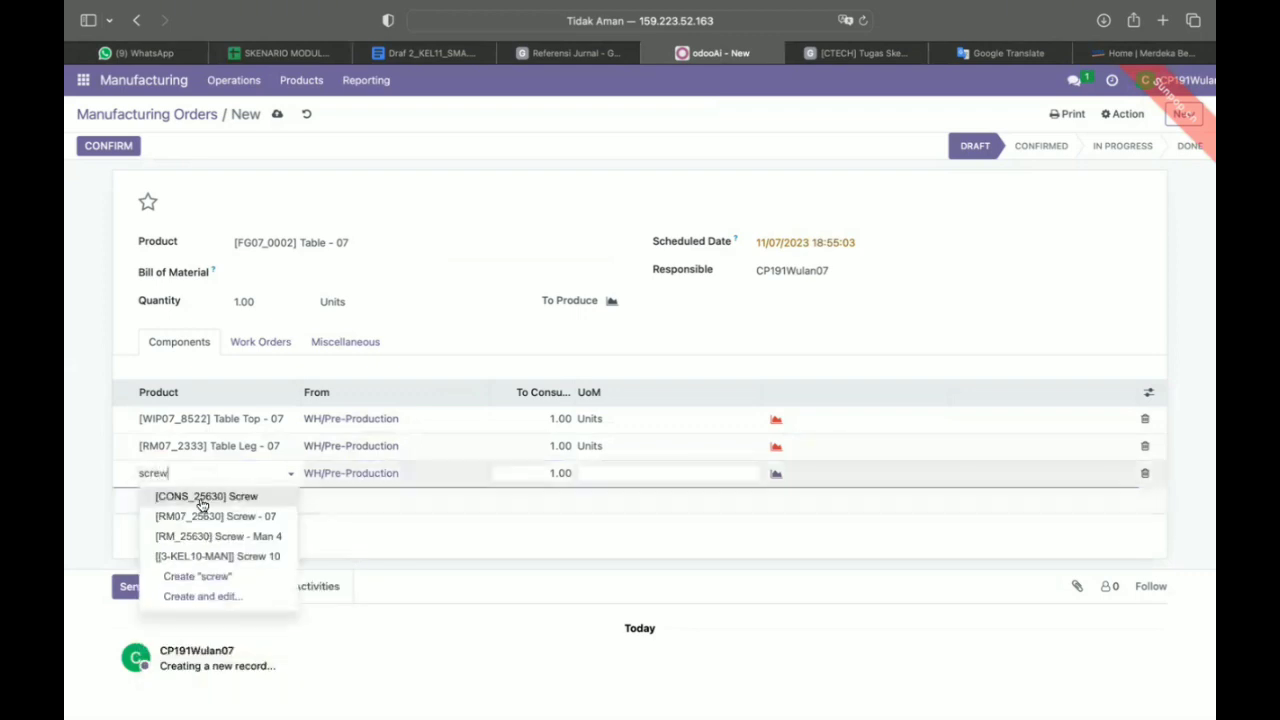
click(188, 516)
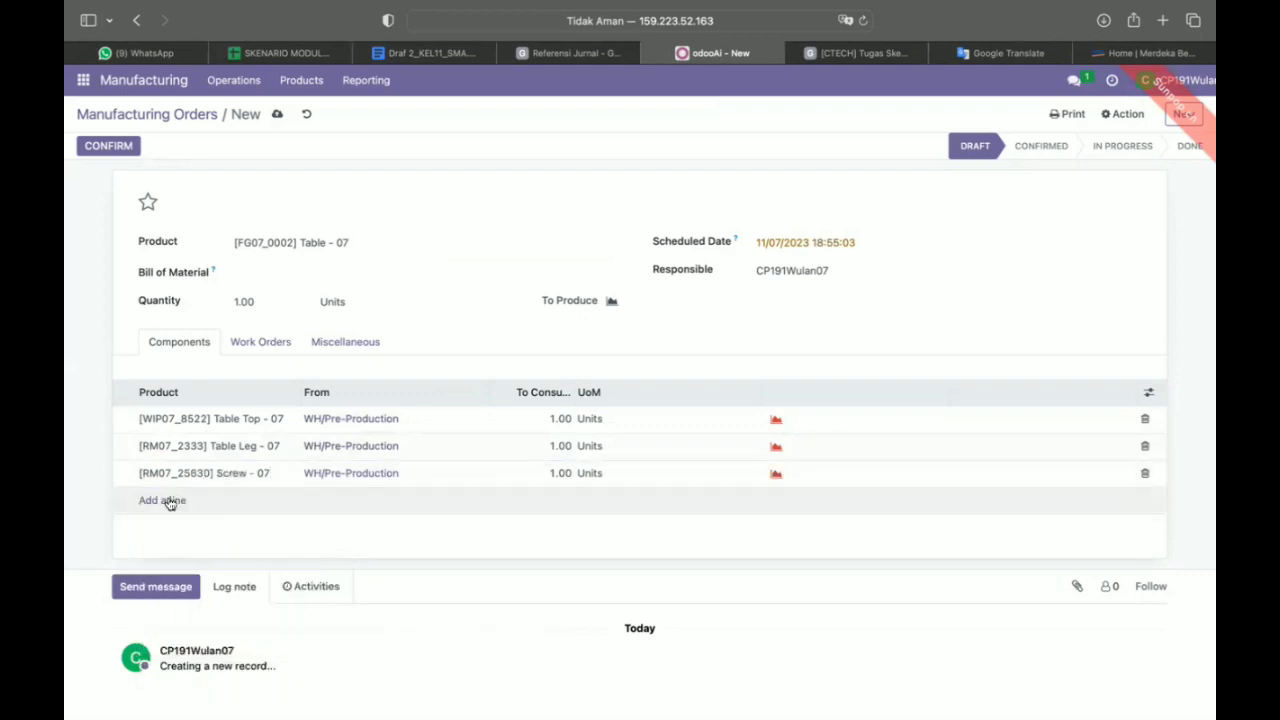
click(171, 502)
text(bolt)
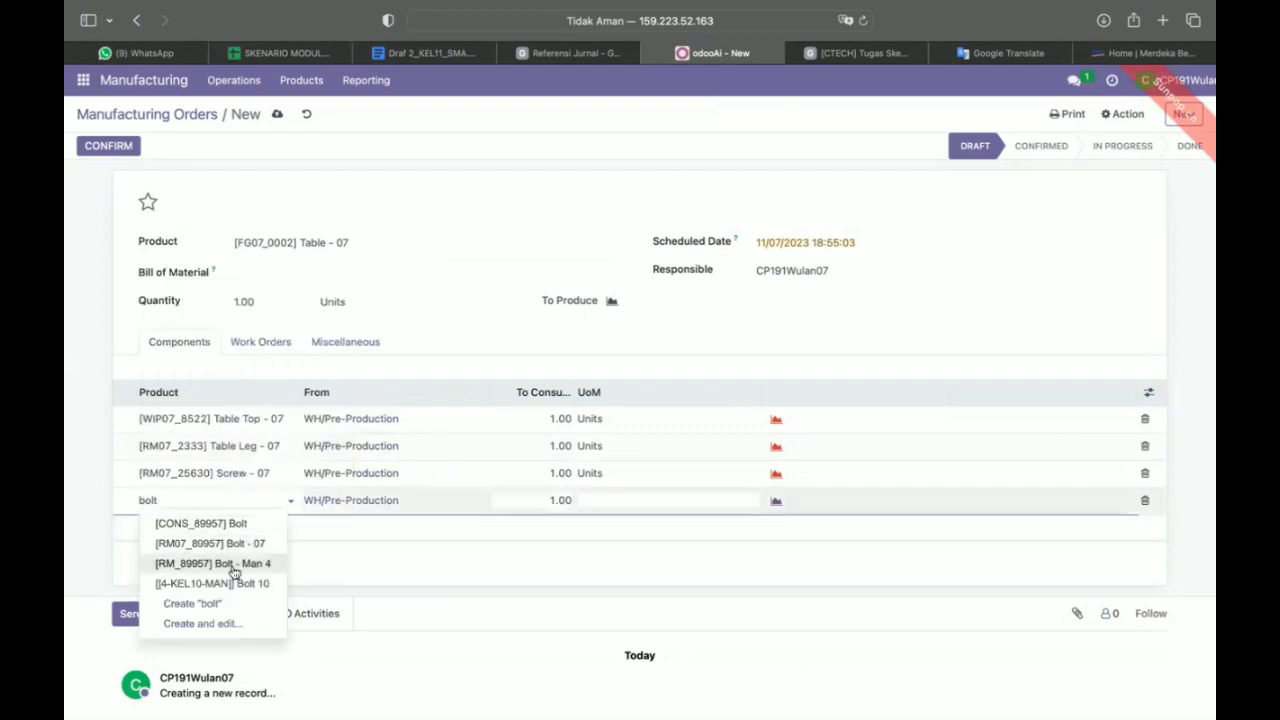
click(243, 538)
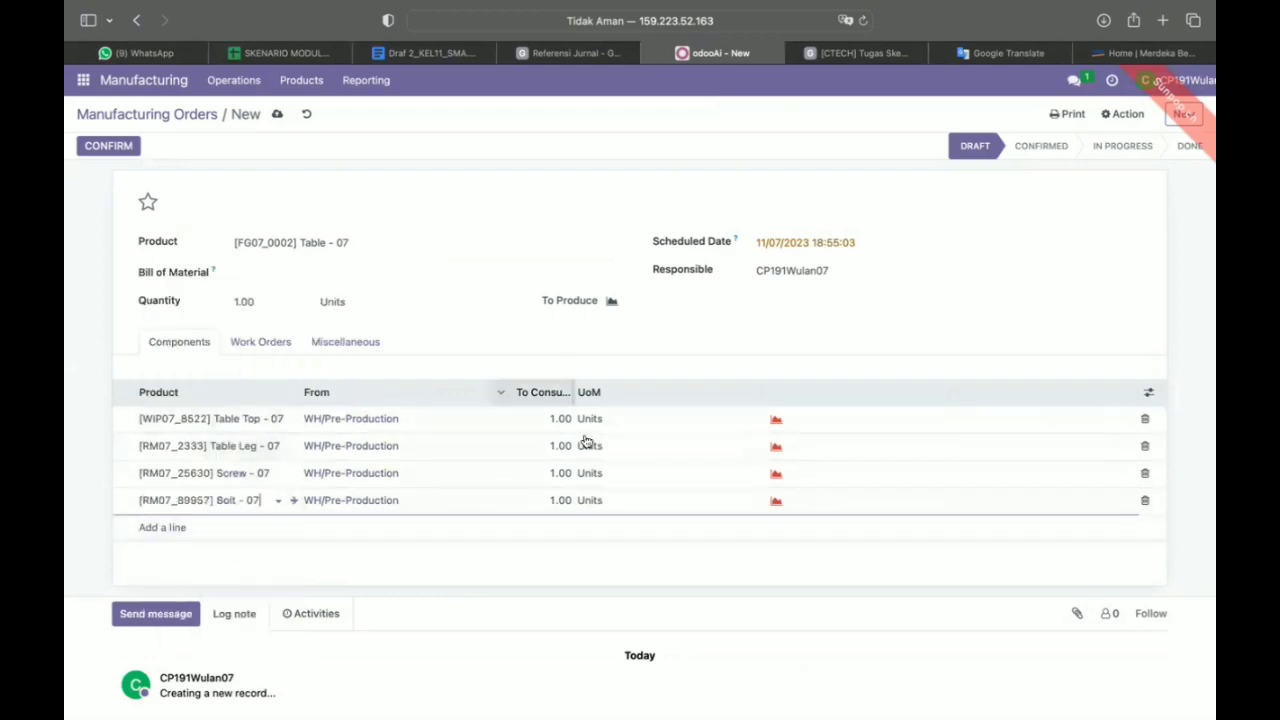
- Set the Screw - 07 quantity to consume to 4 and open the Bolt - 07 quantity for editing
click(548, 473)
text(4)
click(556, 500)
click(554, 500)
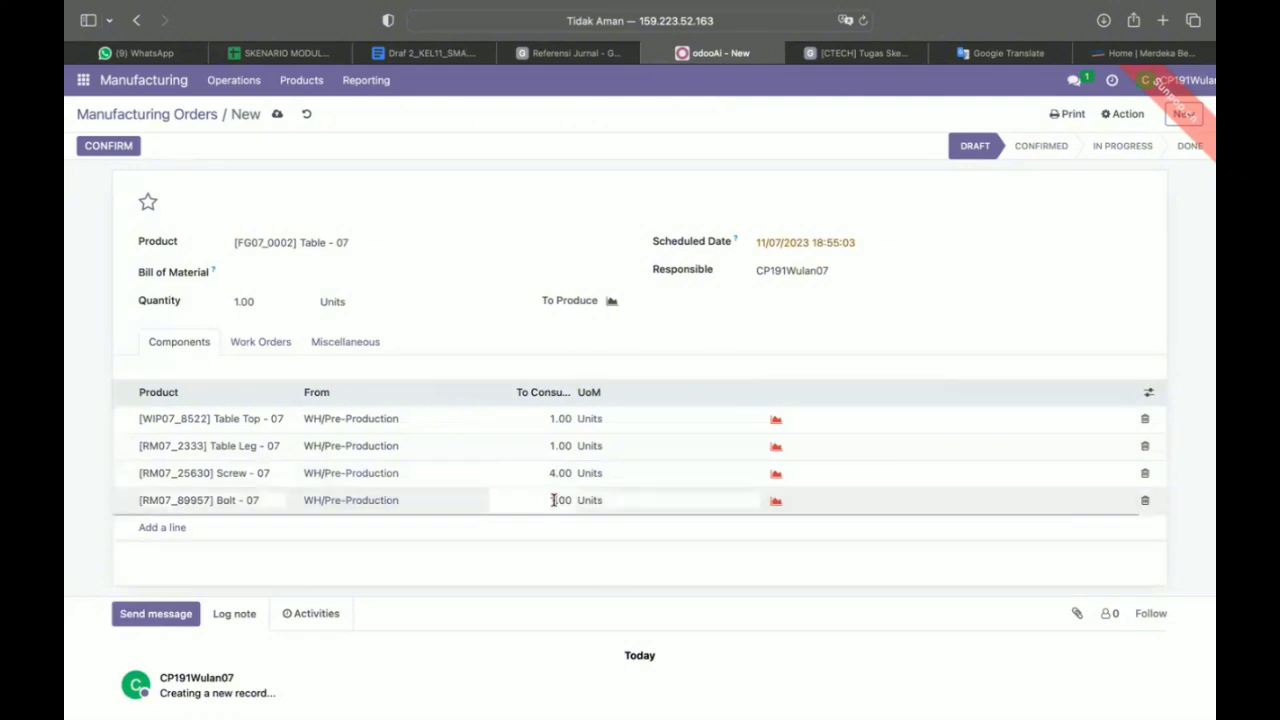
- Add a work order line with the operation Perakitan at the work center Assembly Line 1
click(247, 342)
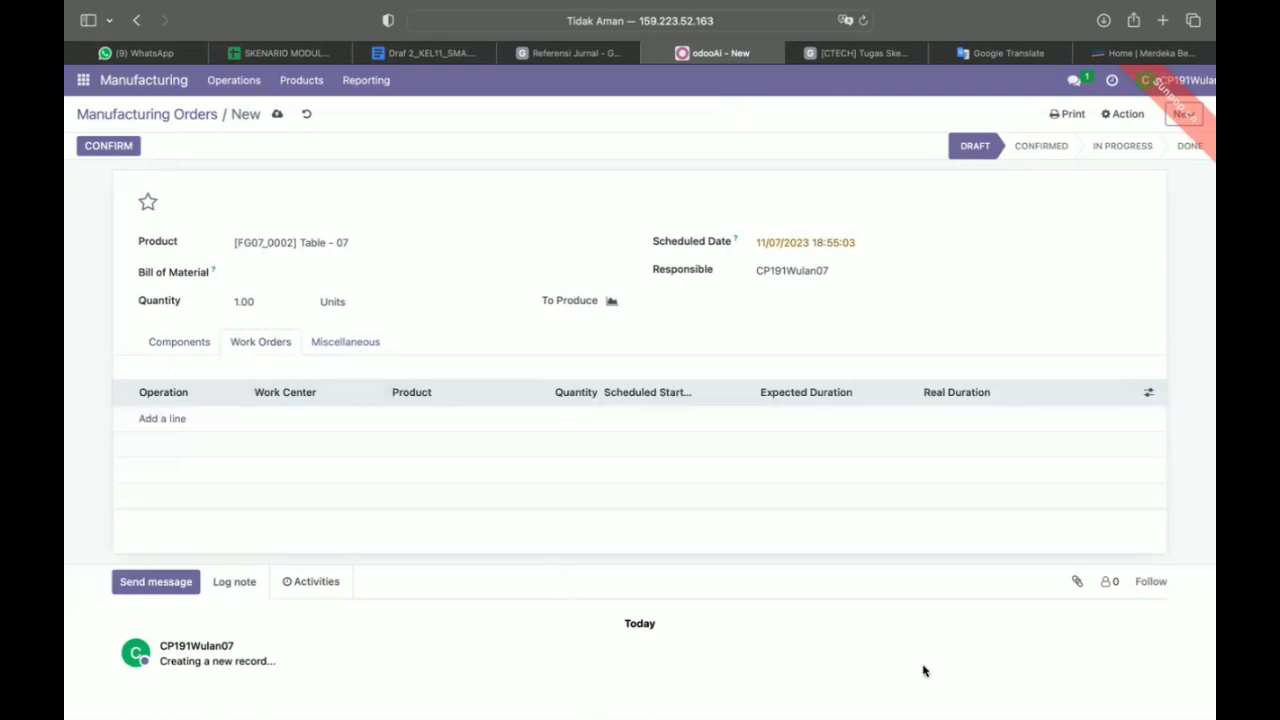
click(158, 420)
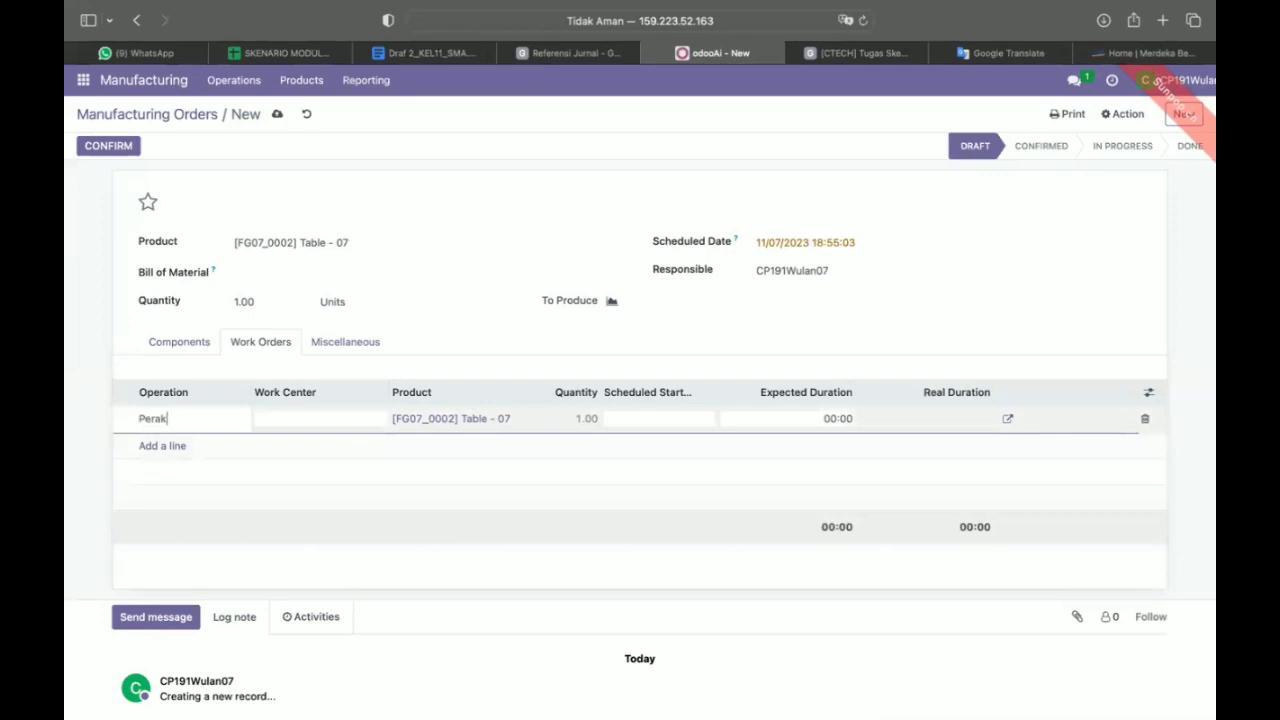
click(277, 418)
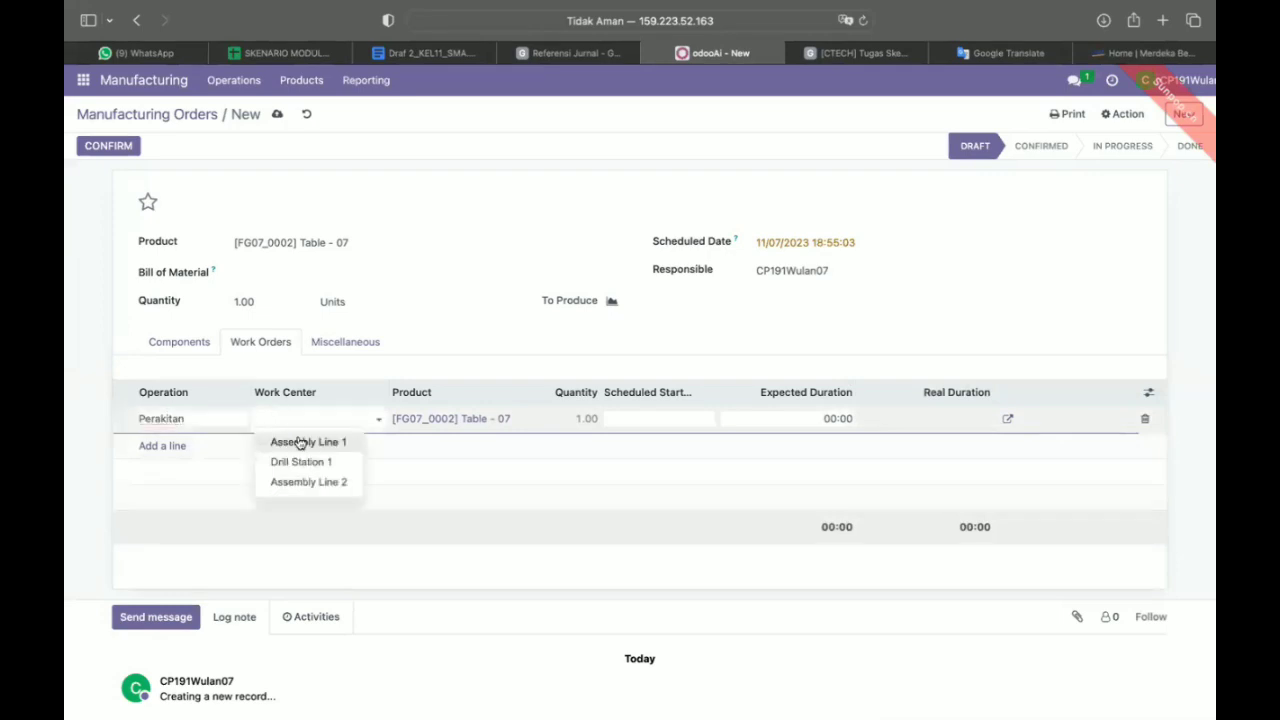
click(277, 443)
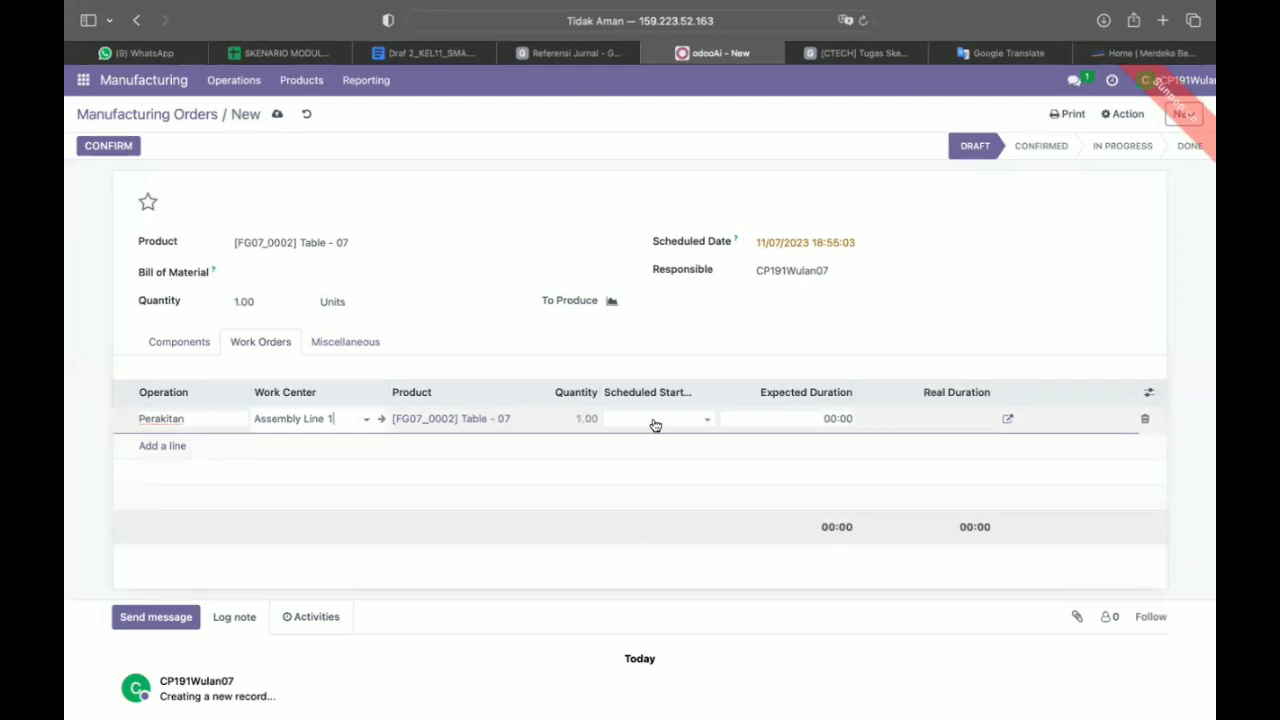
- Schedule the Assembly Line 1 work order to start on 11/07/2023 and set its expected duration to 75:00
click(708, 424)
click(712, 420)
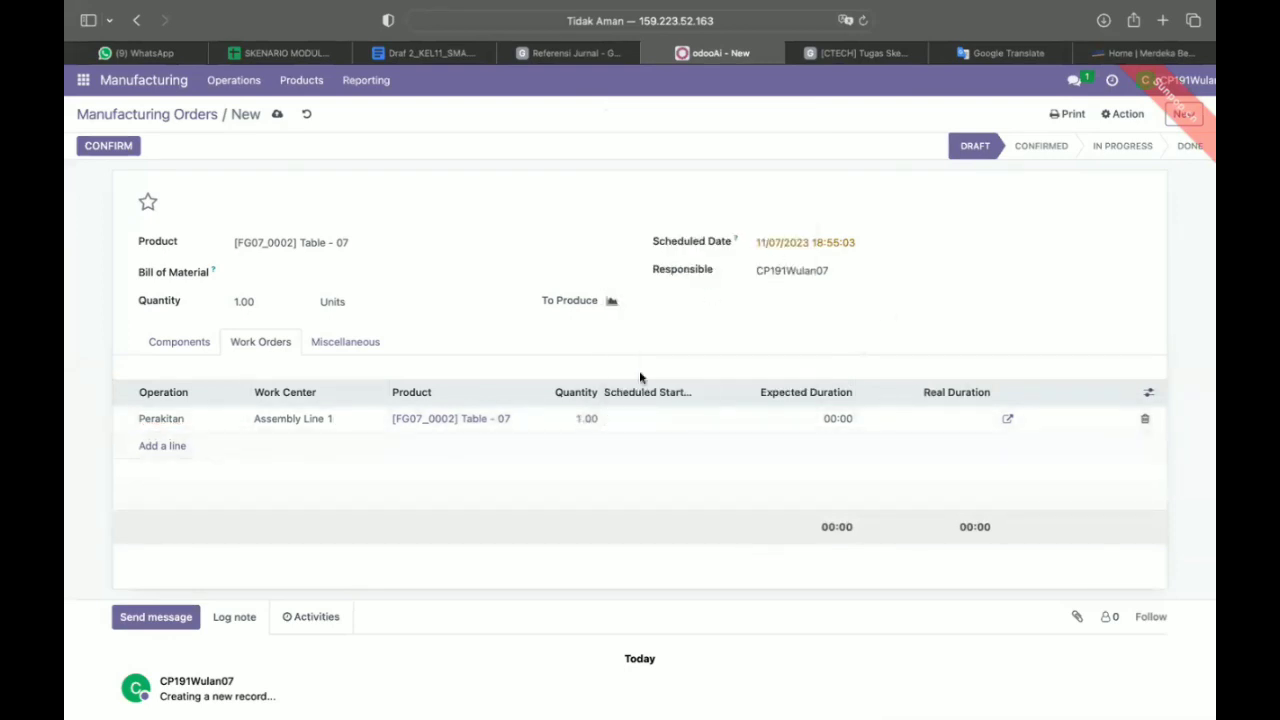
click(647, 424)
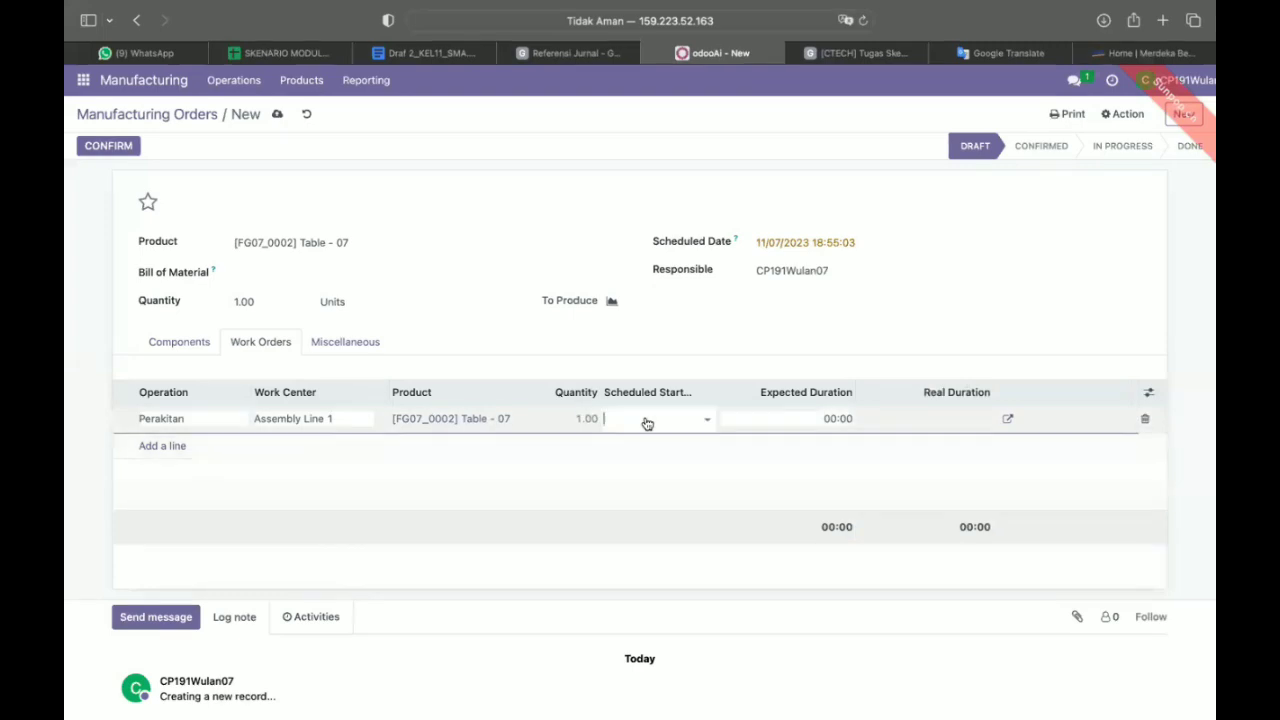
click(712, 420)
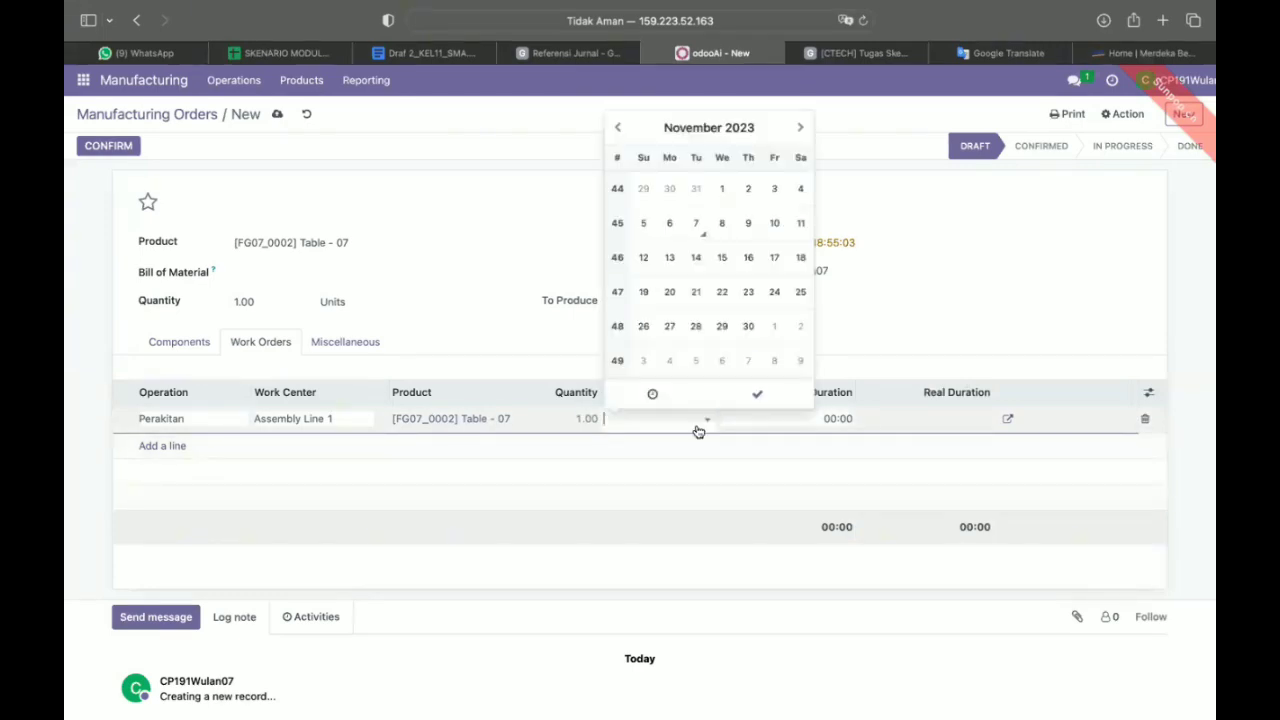
click(692, 224)
click(834, 420)
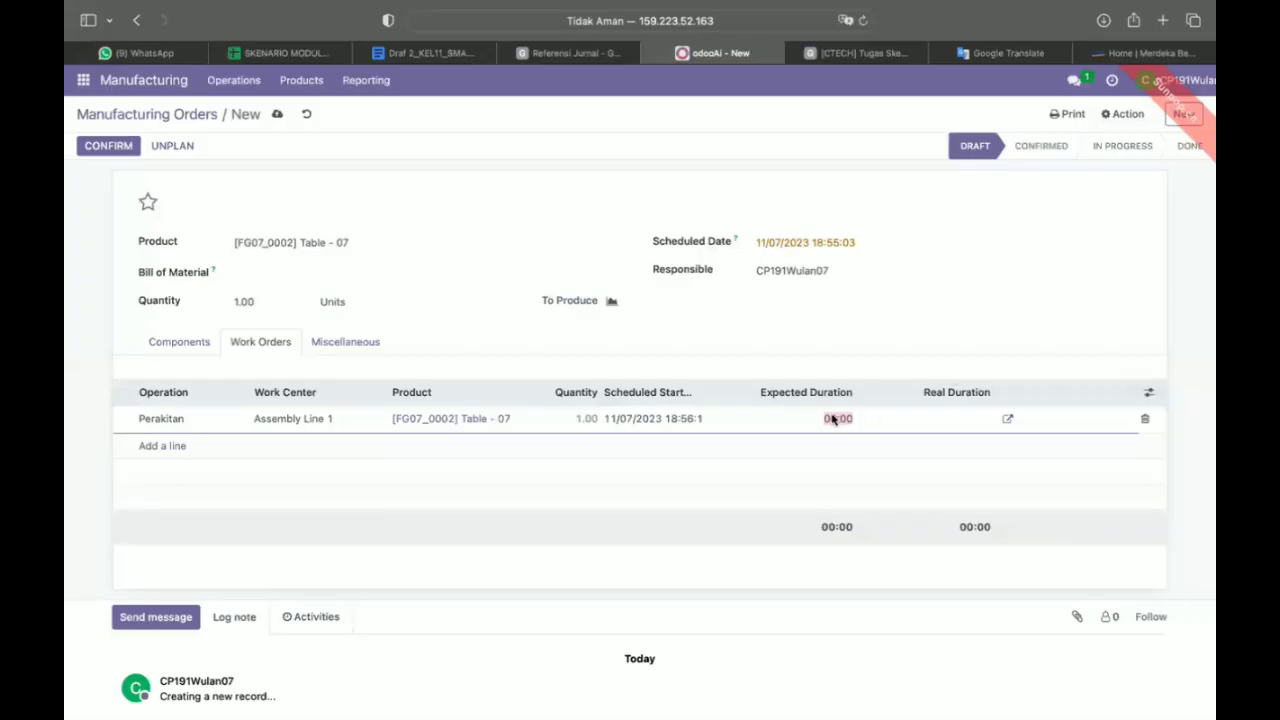
click(833, 420)
- Add a second Perakitan work order at Drill Station 1 and confirm the manufacturing order
click(159, 449)
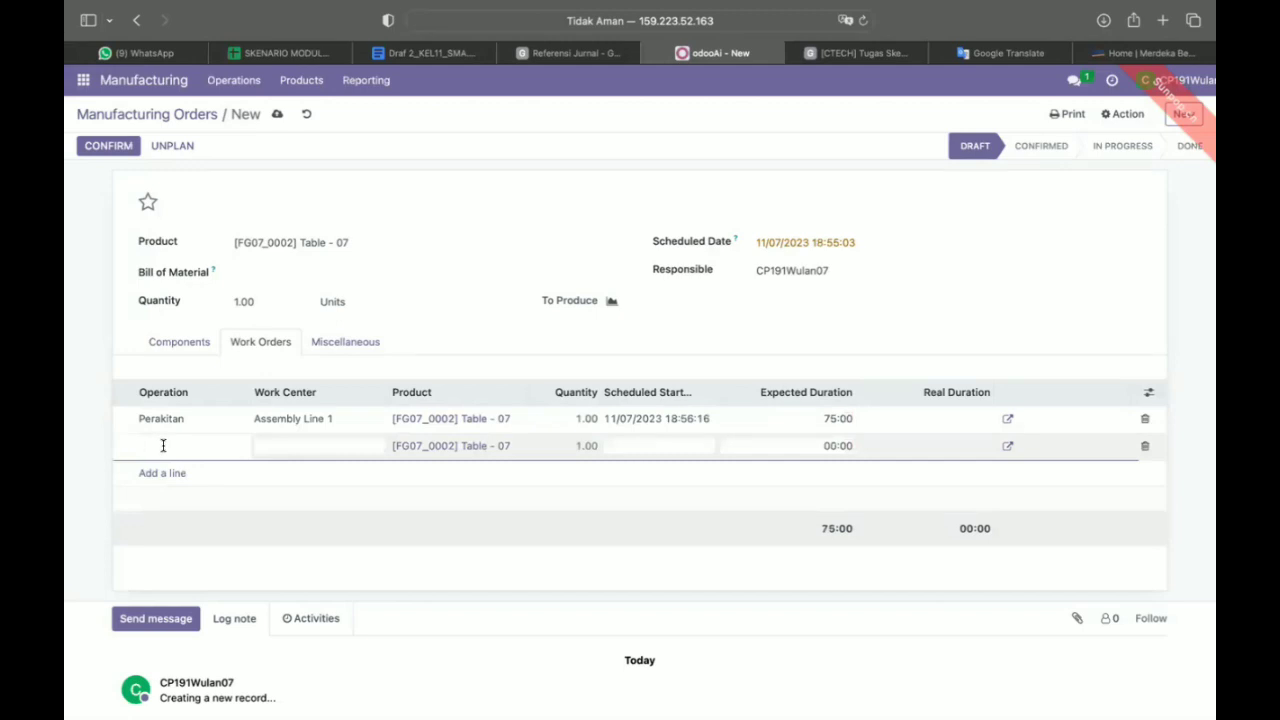
click(280, 447)
click(300, 489)
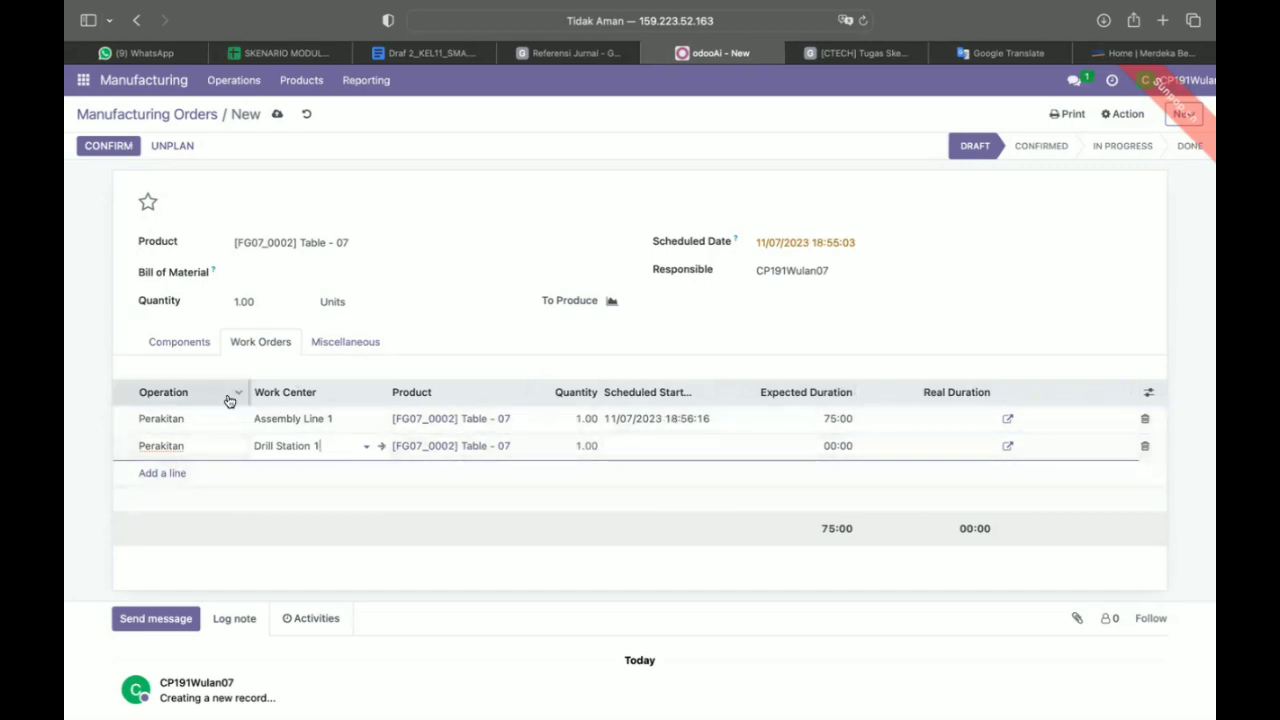
click(106, 146)
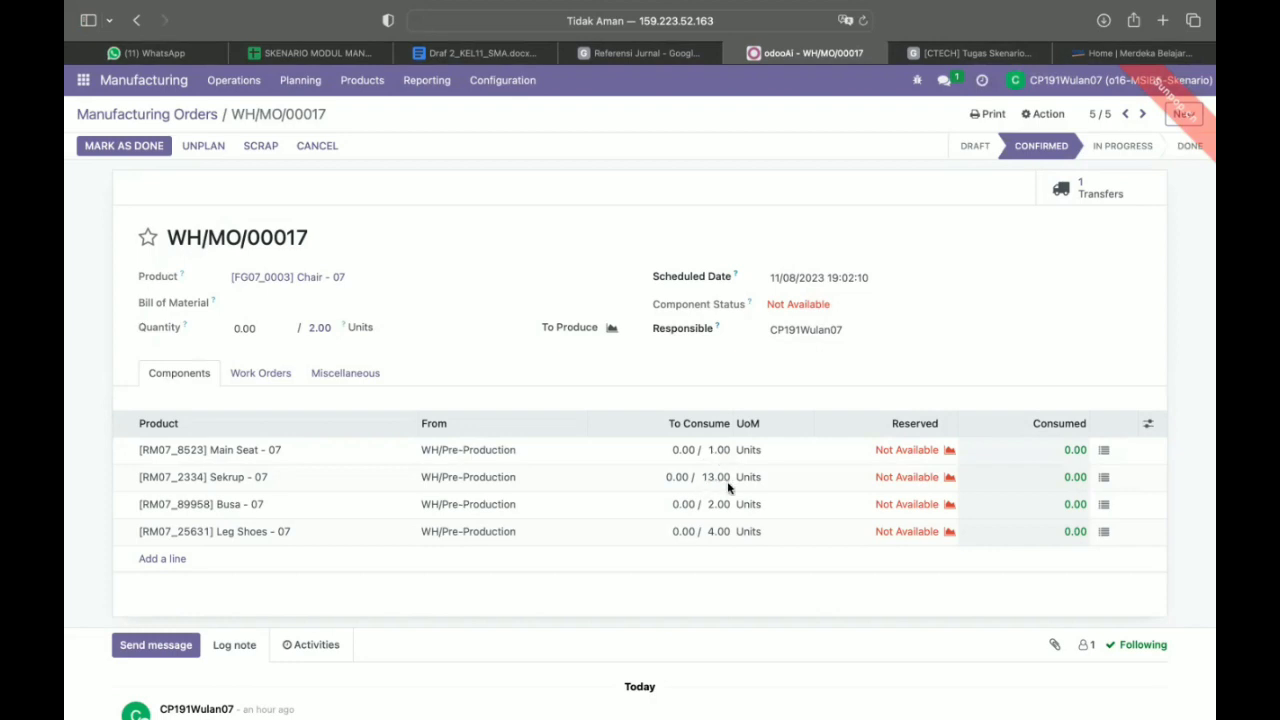
- Review the work orders of the Chair - 07 order and copy the reference of the confirmed Table - 07 manufacturing order
click(284, 375)
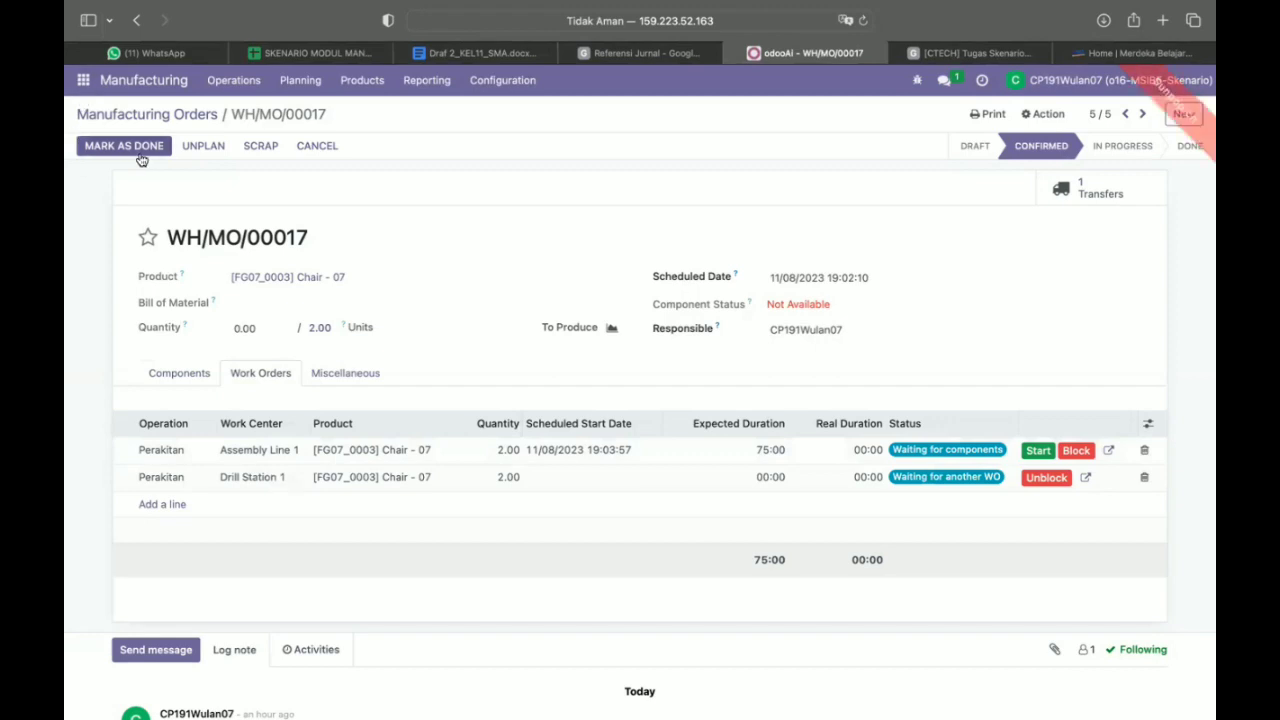
click(121, 88)
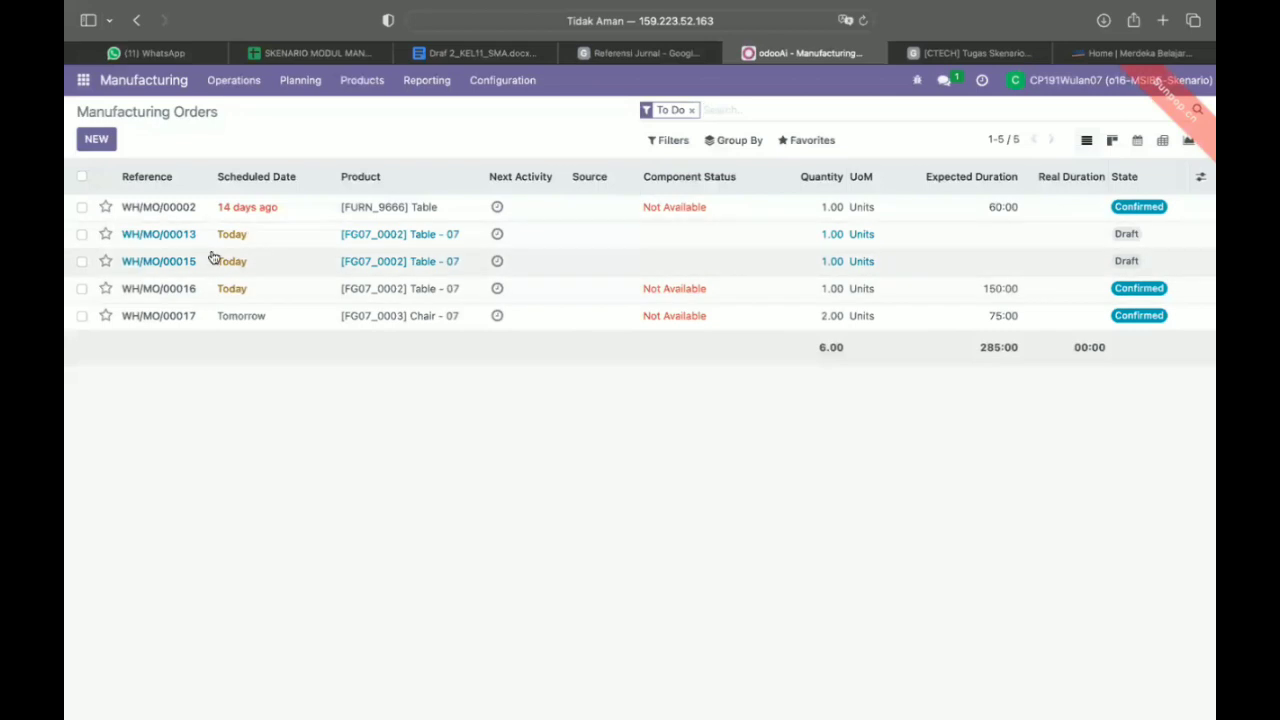
click(145, 288)
drag(313, 242, 167, 240)
key(super+c)
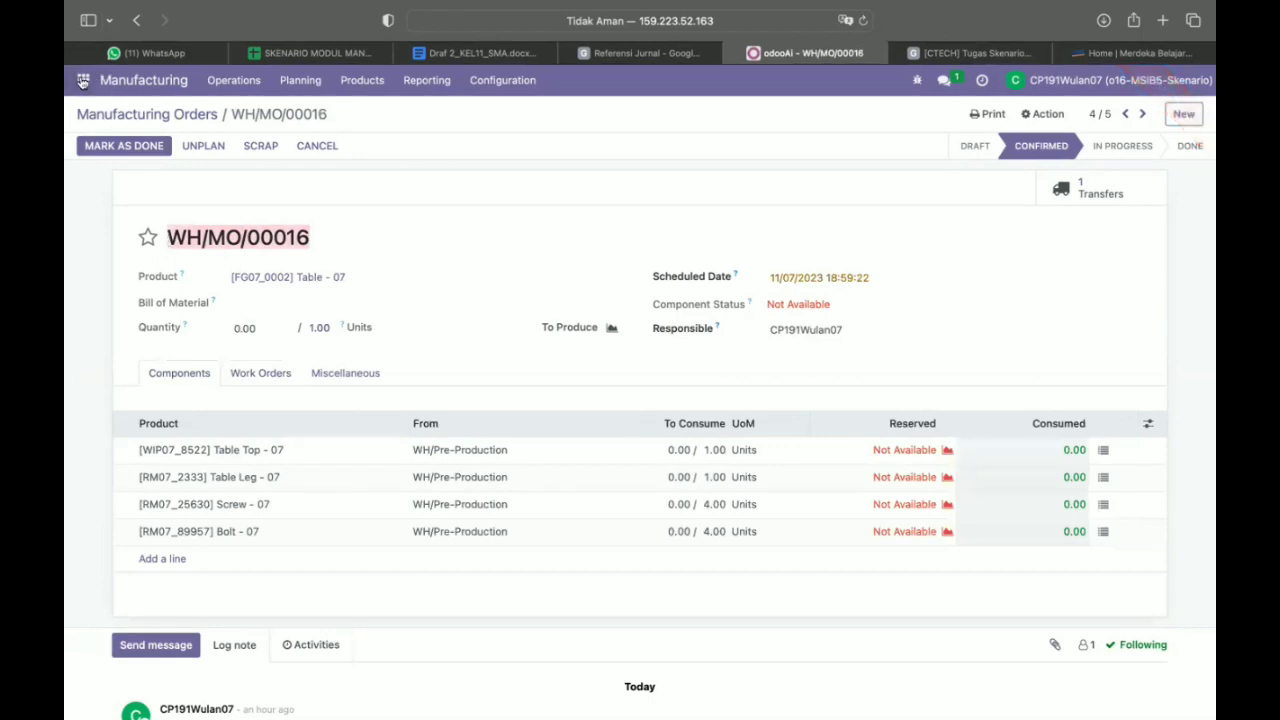
- Switch to Discuss and start a direct message conversation with the group 07 colleague who handles inventory
click(83, 80)
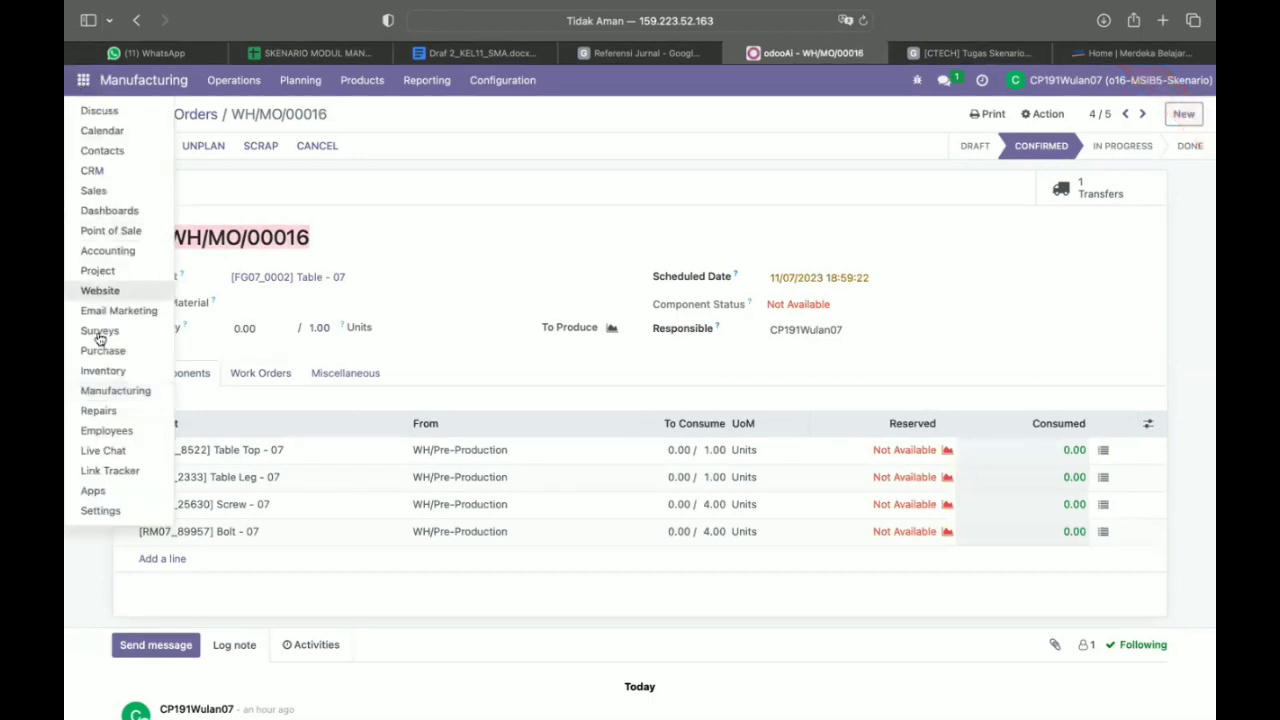
click(99, 110)
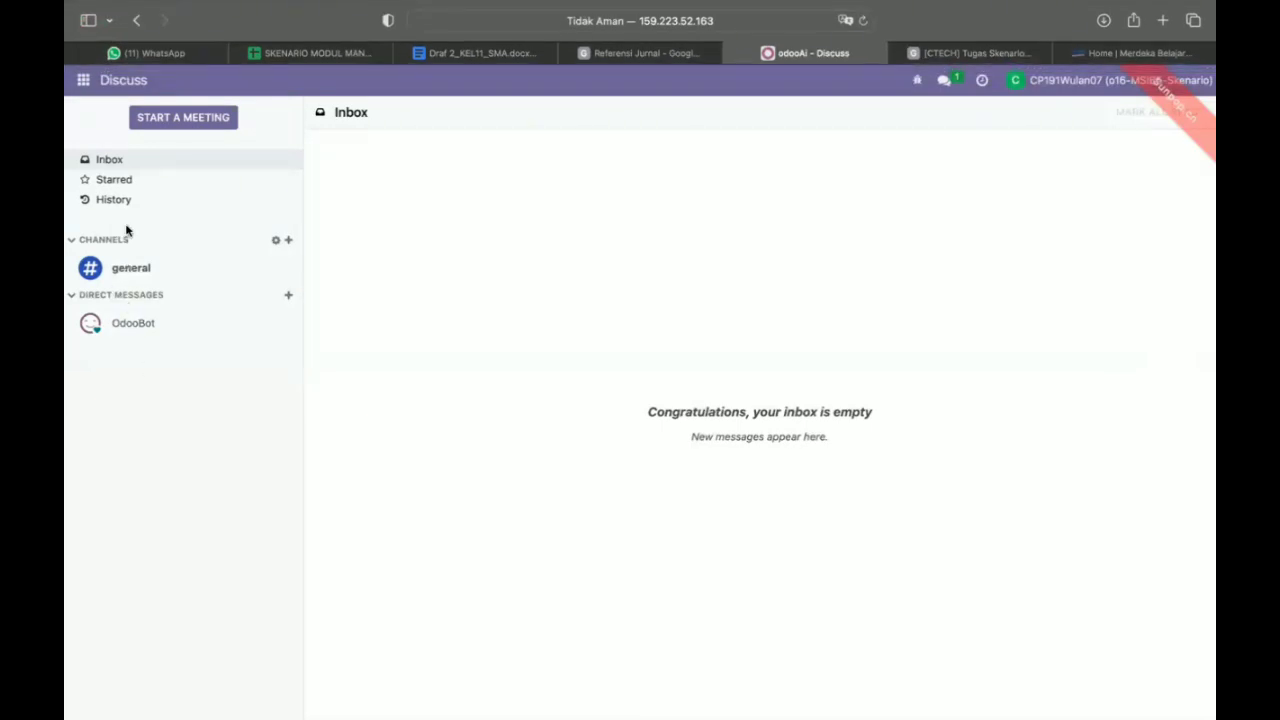
click(288, 296)
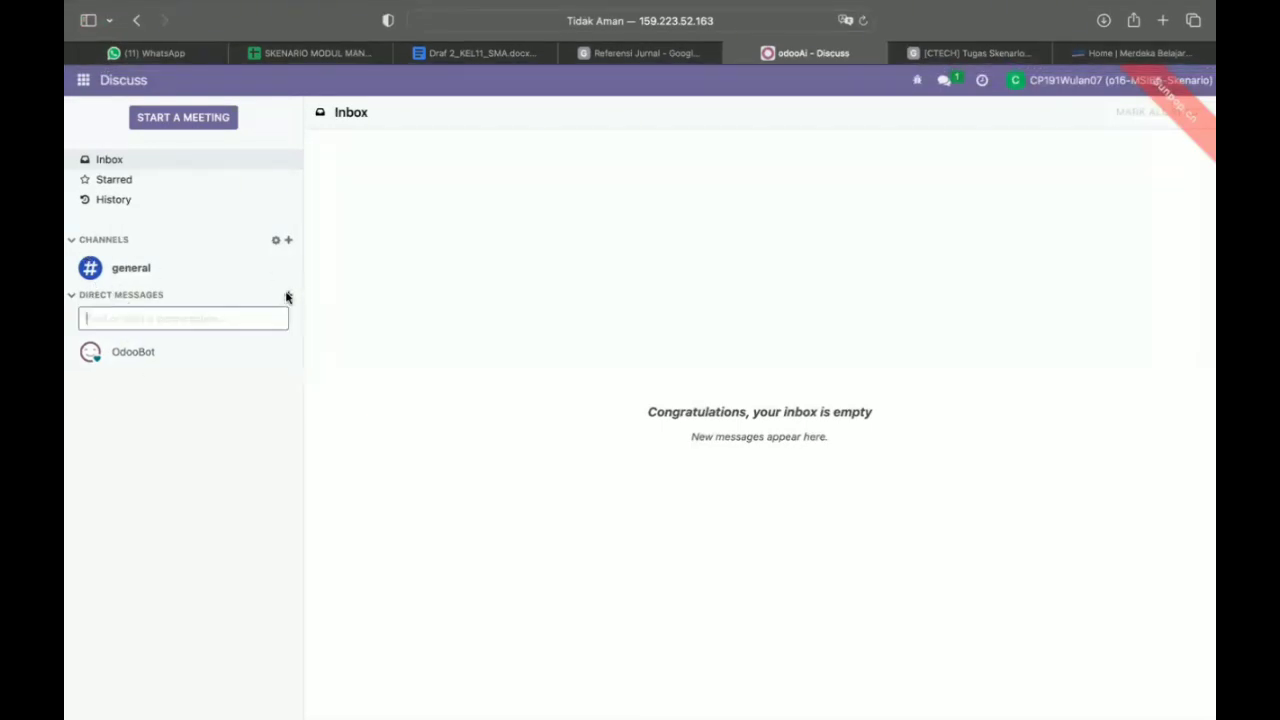
text(sherly)
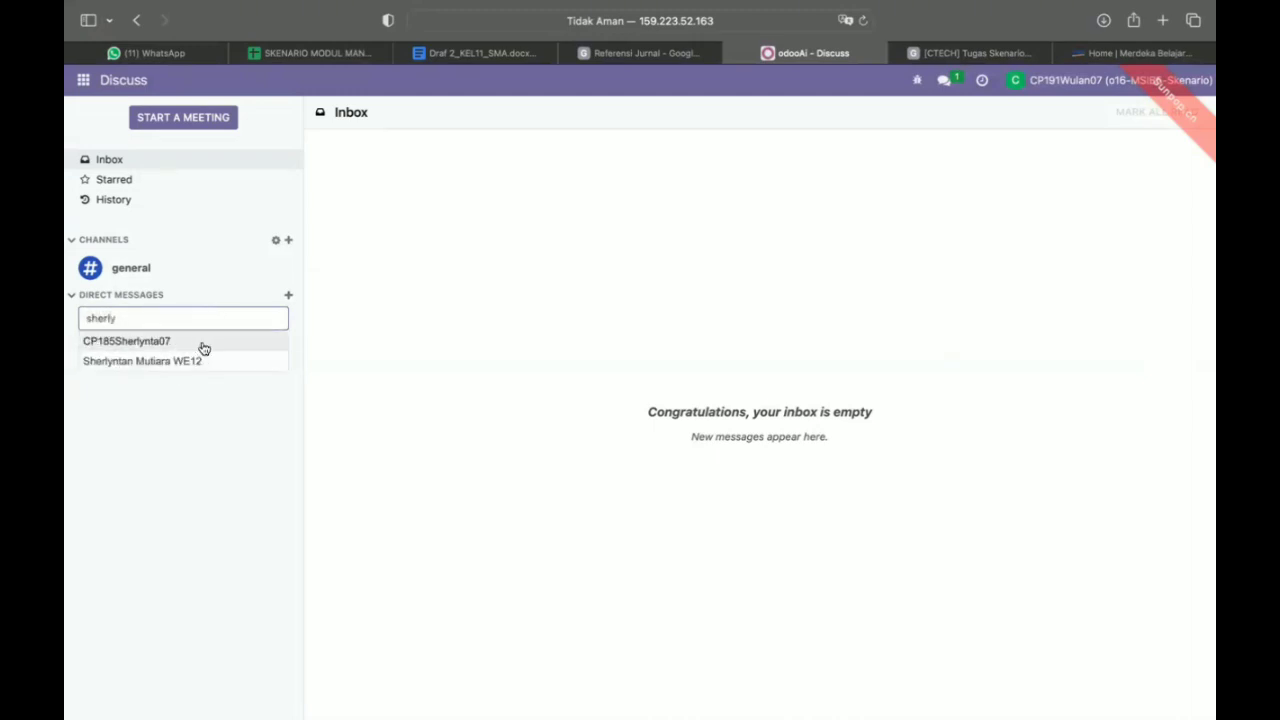
click(204, 348)
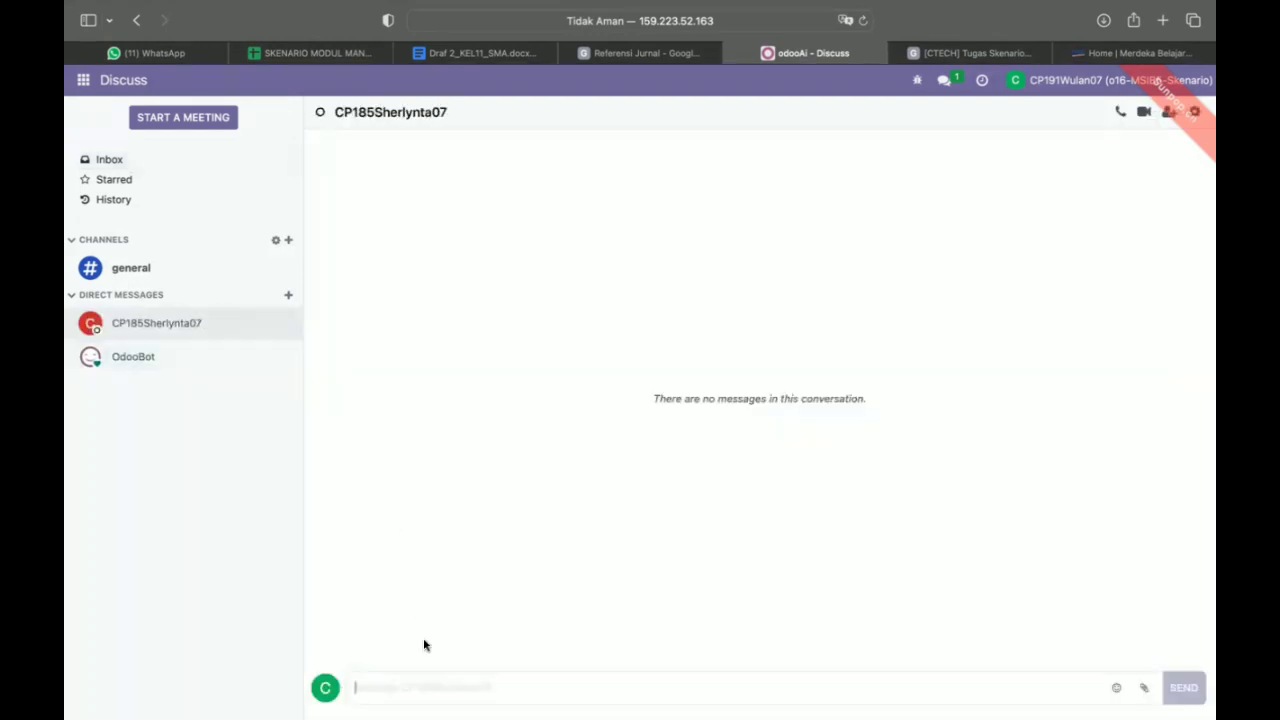
- Send the message "Selamat malam. tolong di validasi untuk kebutuhan" followed by the Table - 07 and Chair - 07 manufacturing order references joined by "dan" and "Terima kasih."
text(Selamat malam, t)
key(BackSpace)
text(tolo)
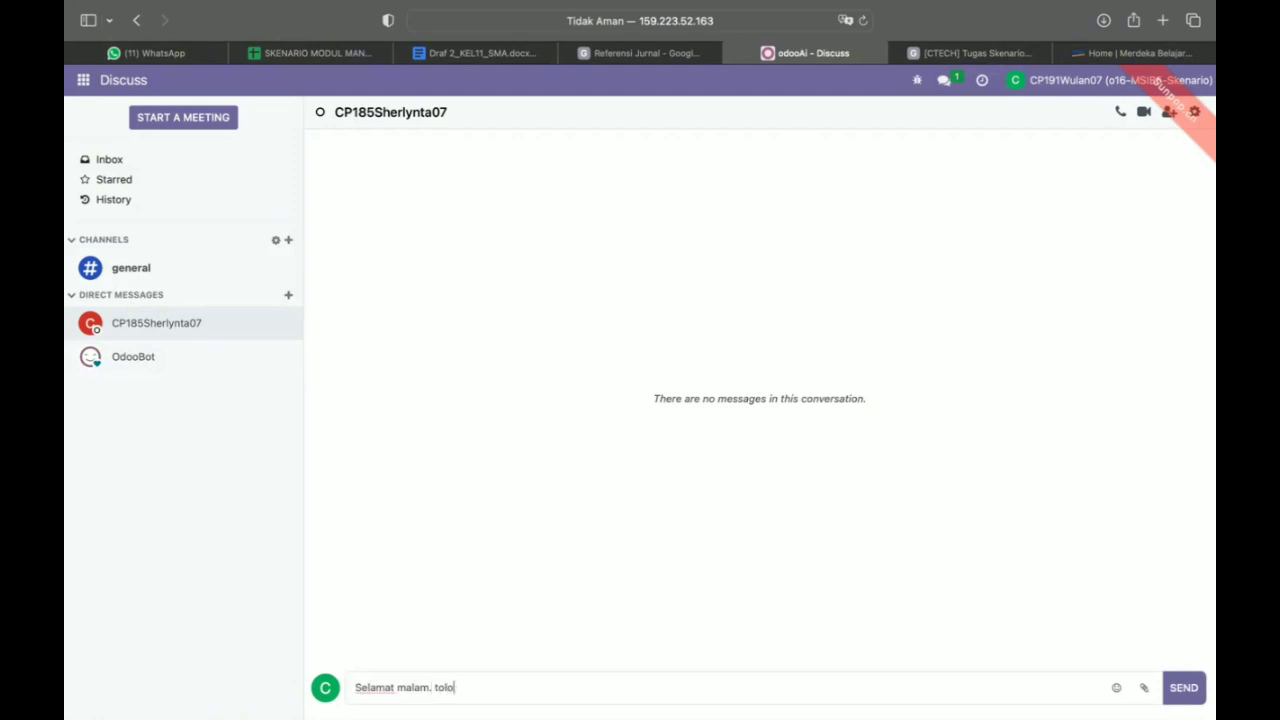
text(ng di validasi untuk kebutuhan)
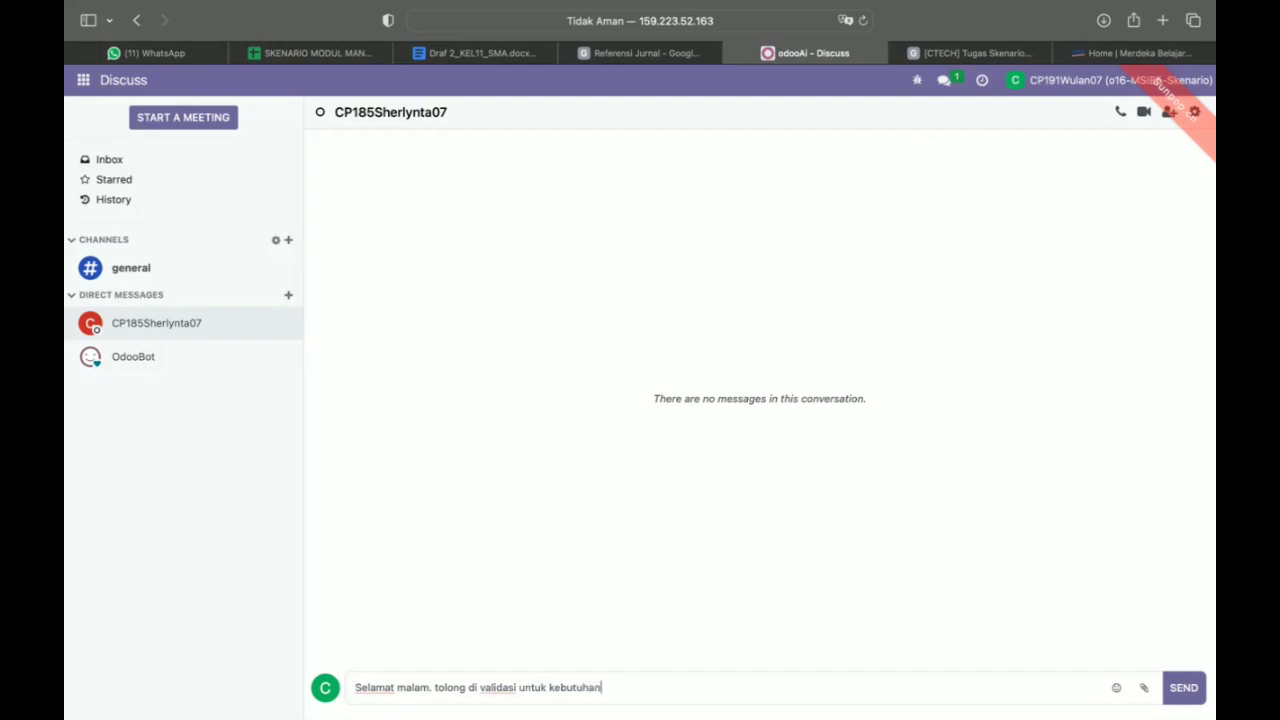
click(83, 80)
click(645, 686)
key(super+v)
text(dan)
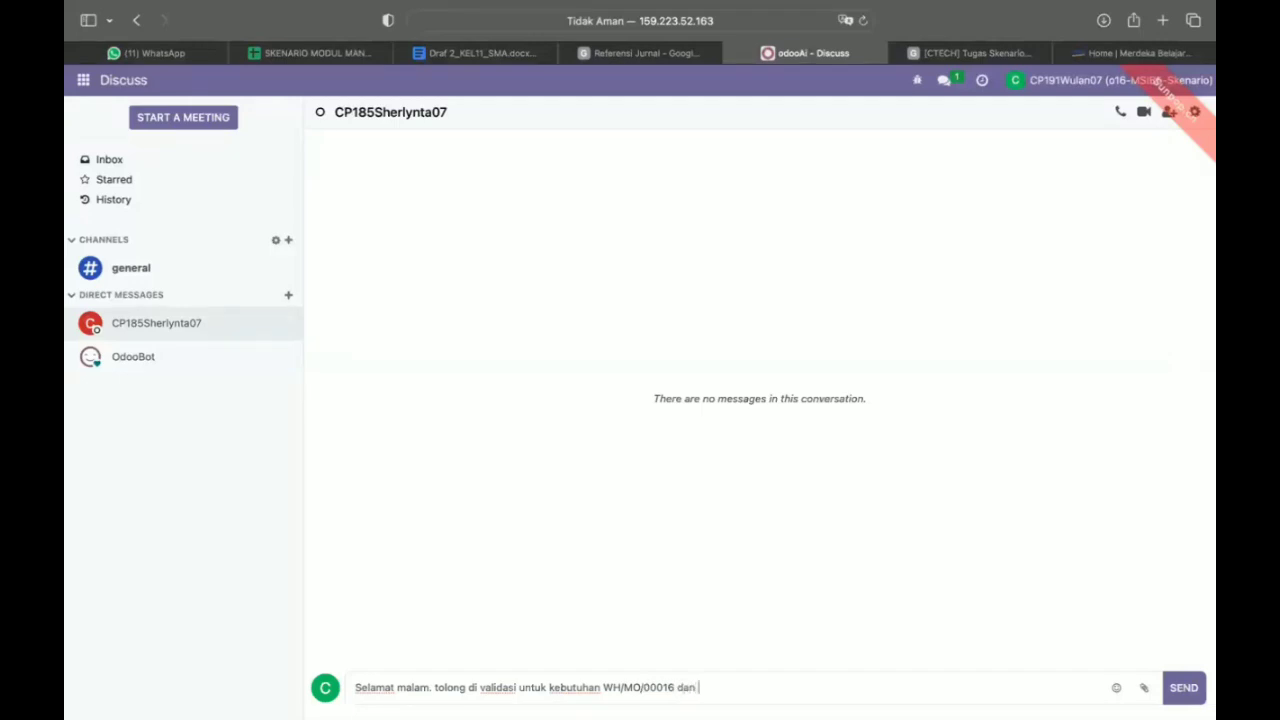
key(super+v)
key(BackSpace)
text(7. Terima kasih.)
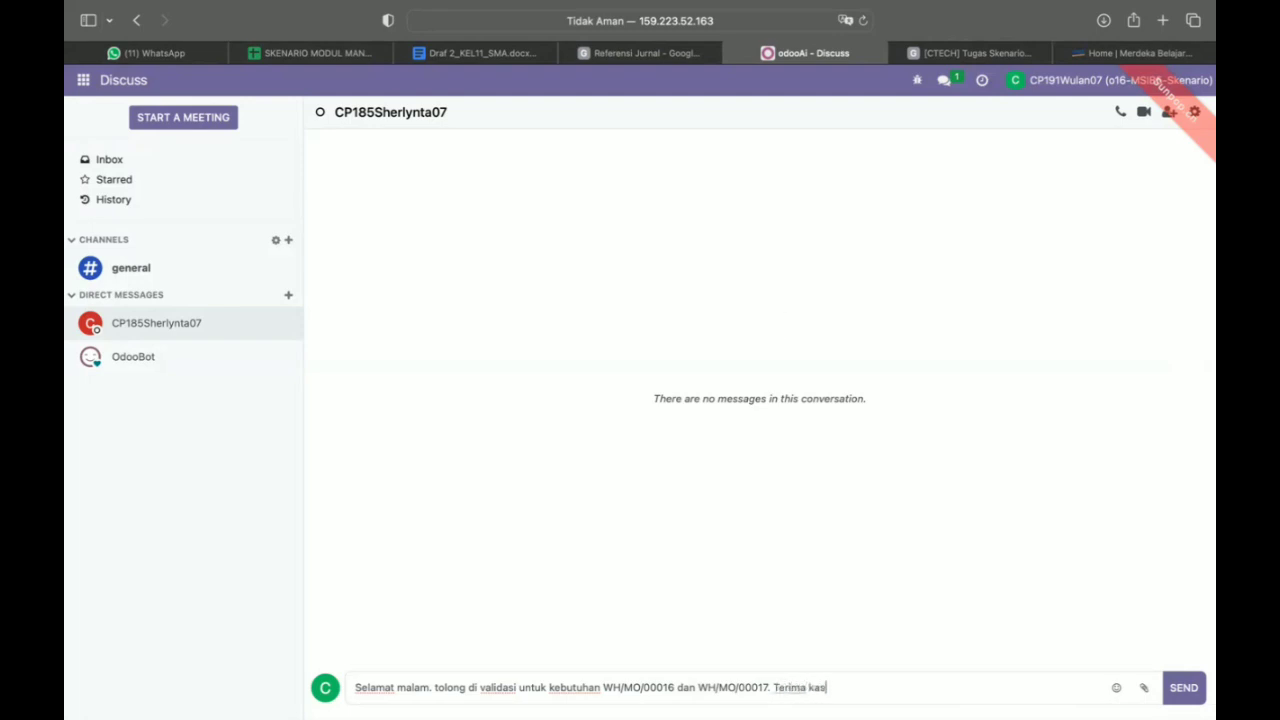
click(1185, 690)
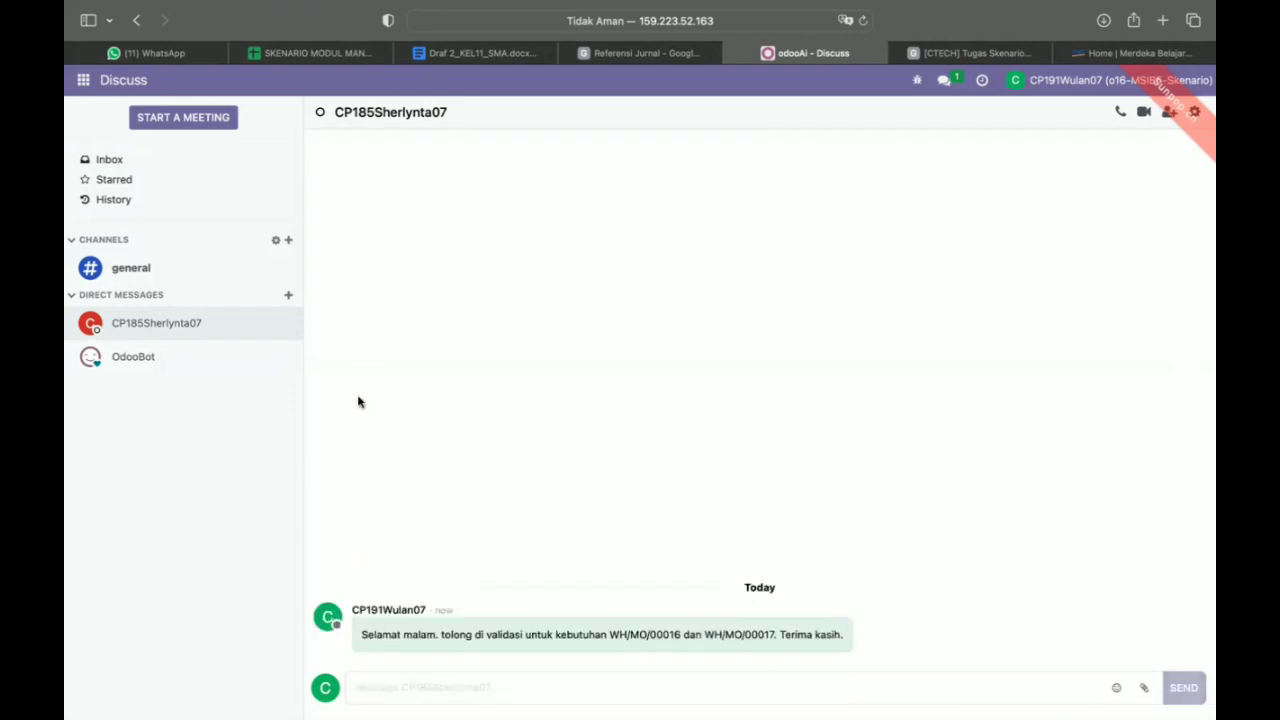
- Switch to Inventory and open the full list of transfers
mouse_move(690, 5)
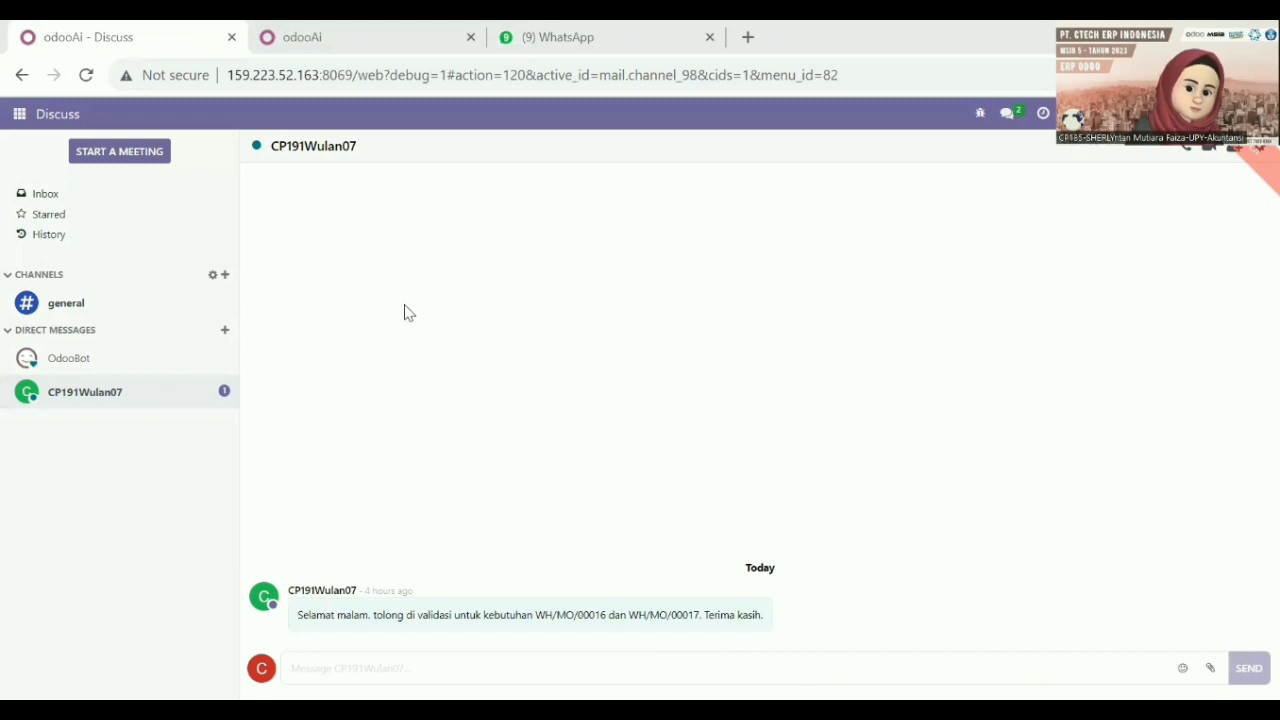
click(20, 114)
click(64, 410)
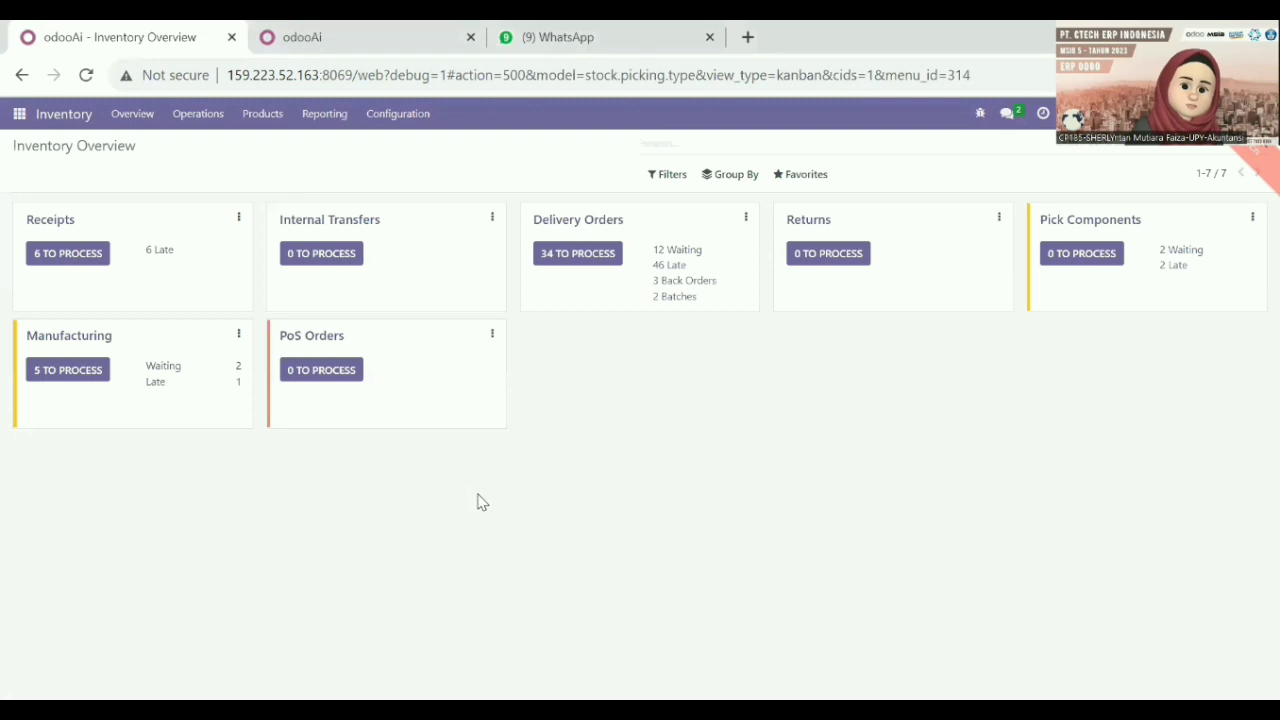
click(87, 256)
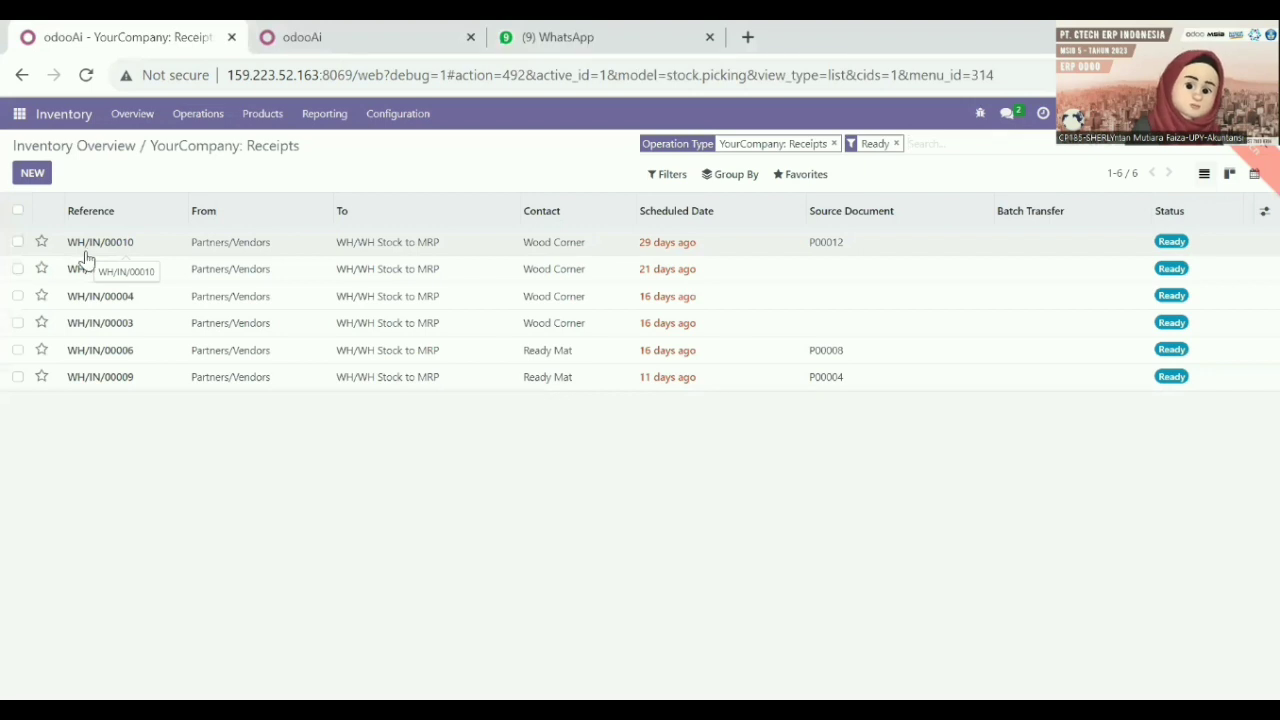
click(205, 116)
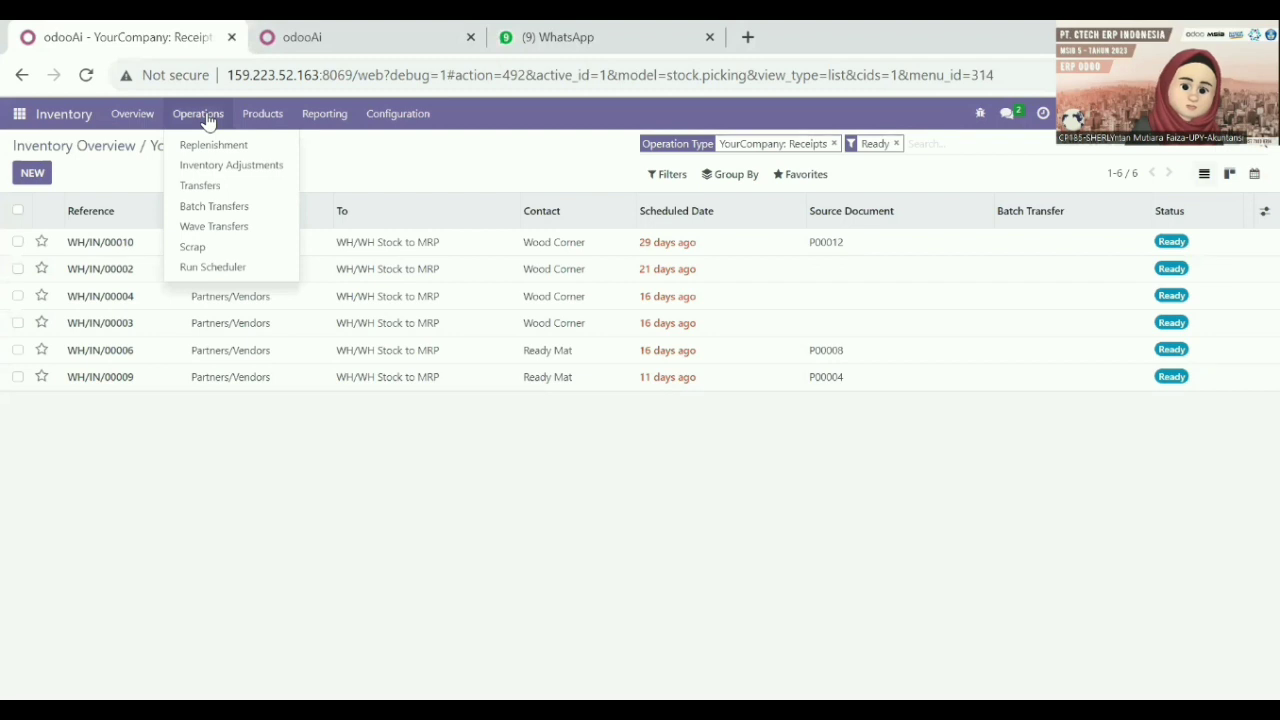
click(214, 190)
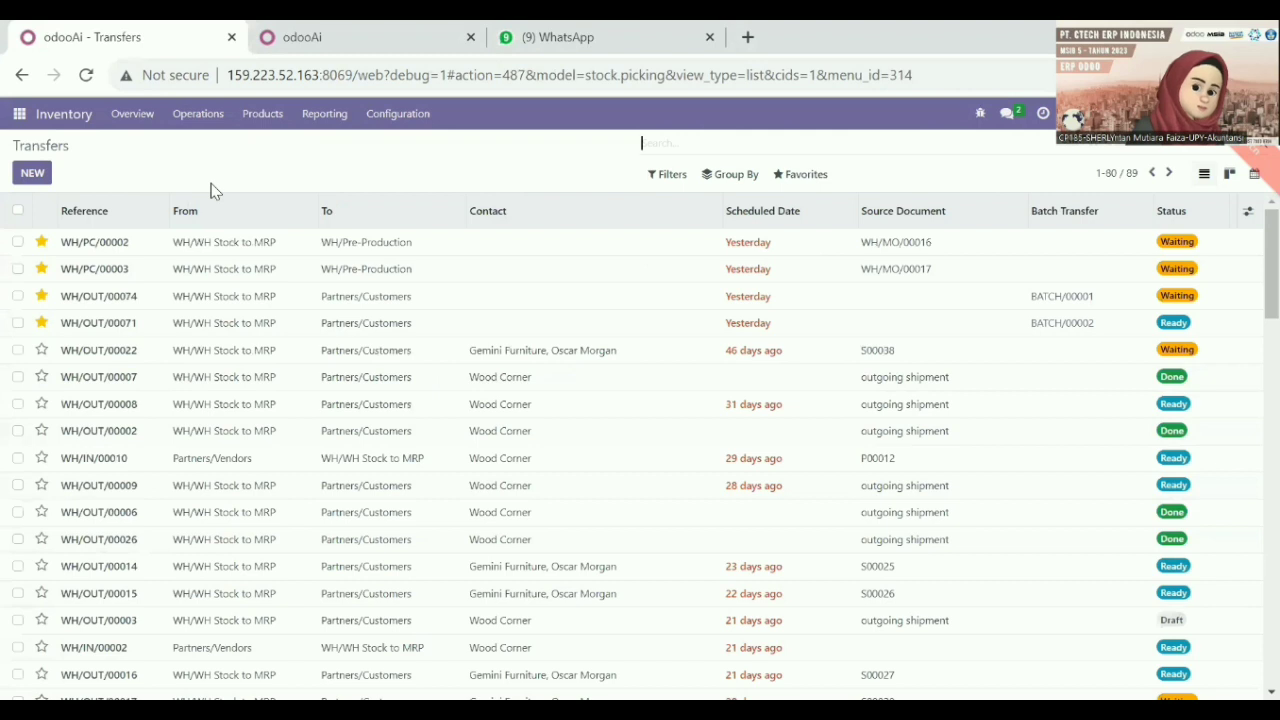
- Open the WH/PC/00002 component transfer for the Table - 07 manufacturing order and display its operation lines
mouse_move(300, 205)
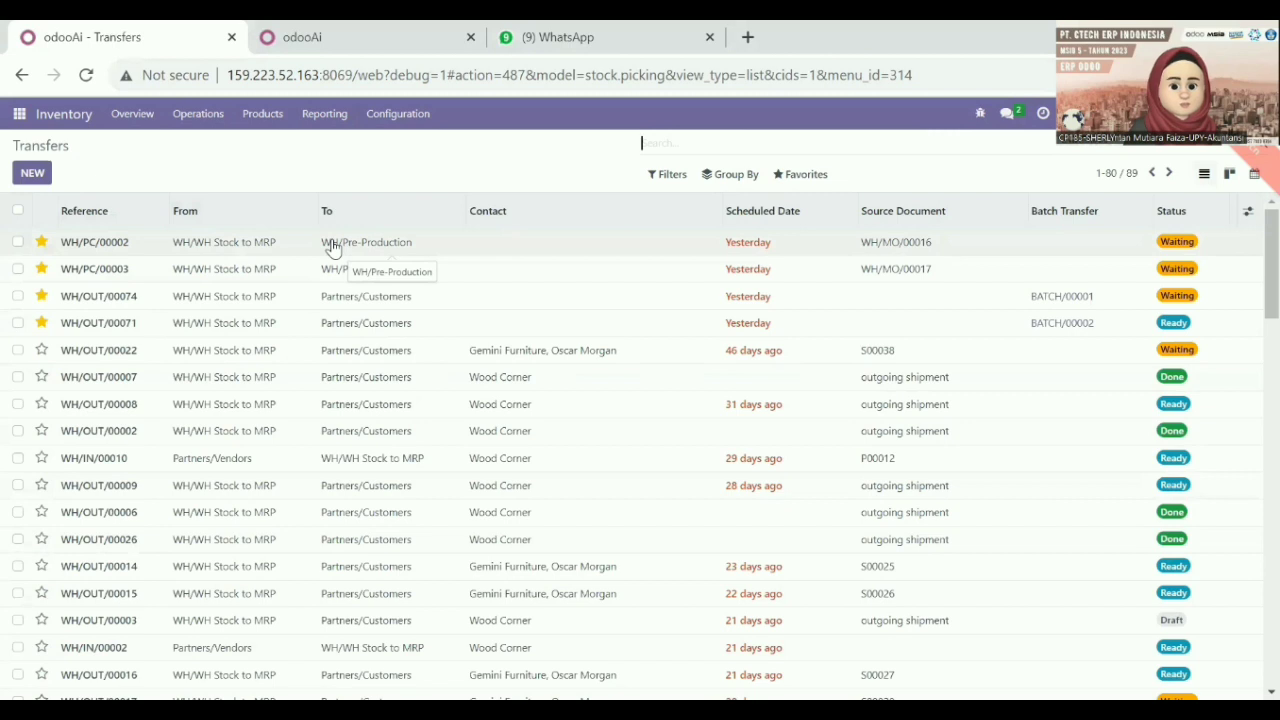
double_click(197, 243)
click(195, 248)
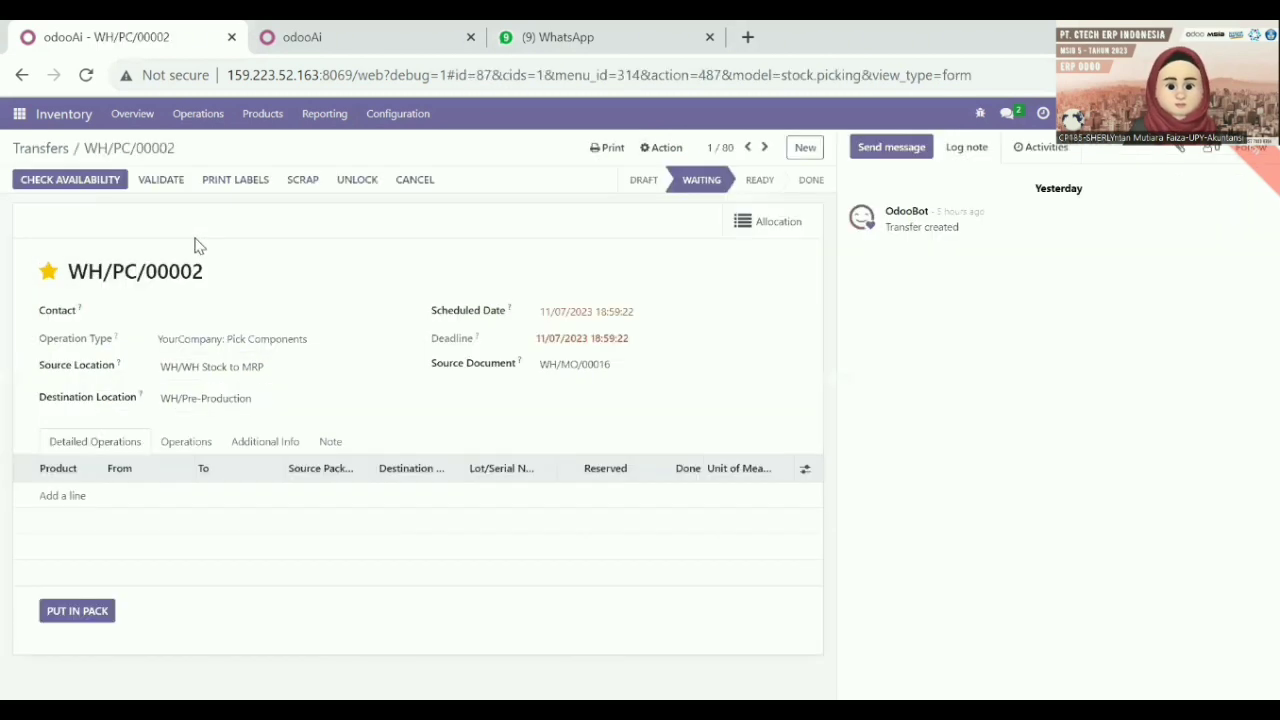
click(189, 444)
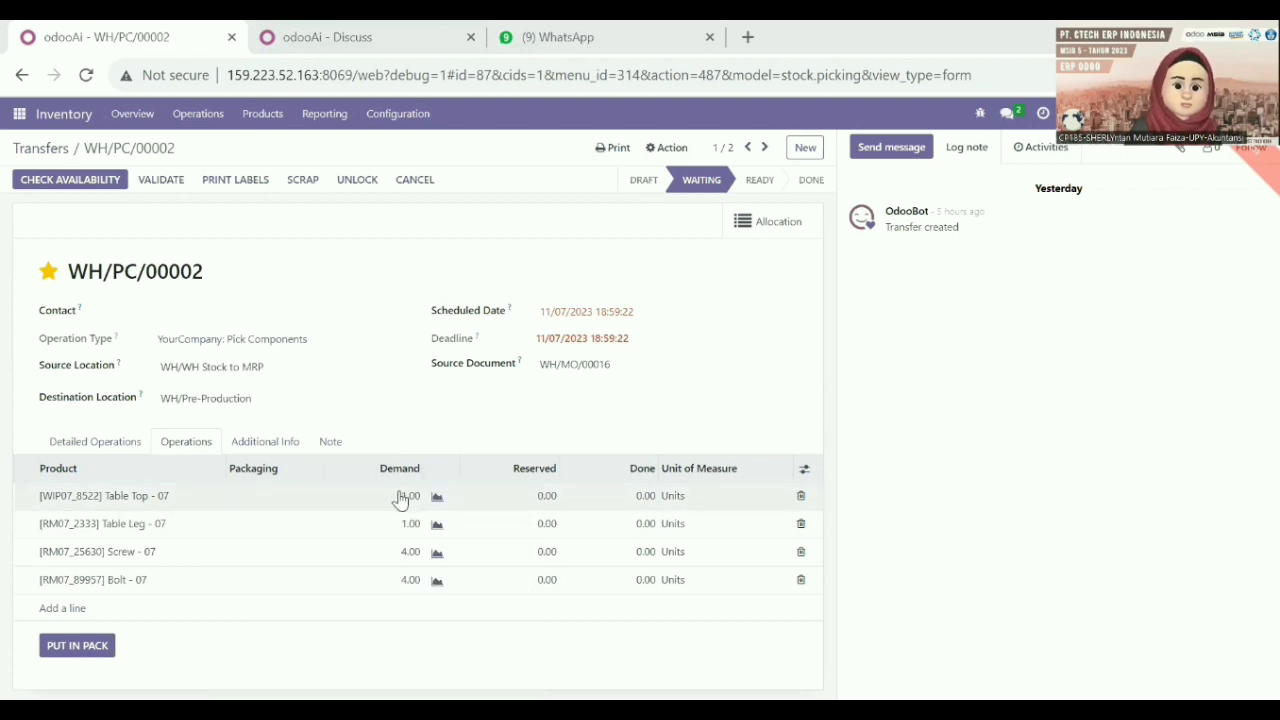
- Set the done quantities to 1 for Table Top - 07, 1 for Table Leg - 07, 4 for Screw - 07 and 4 for Bolt - 07
click(637, 497)
text(1)
key(Return)
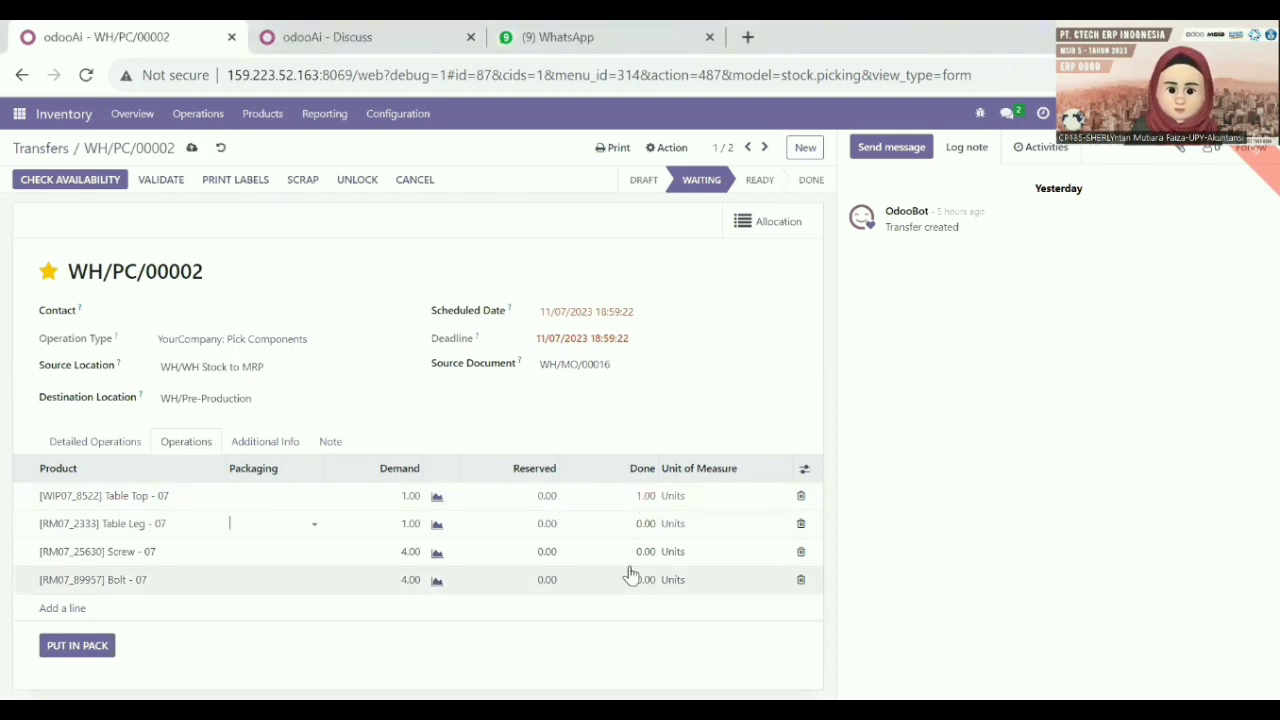
click(643, 522)
text(1)
click(647, 548)
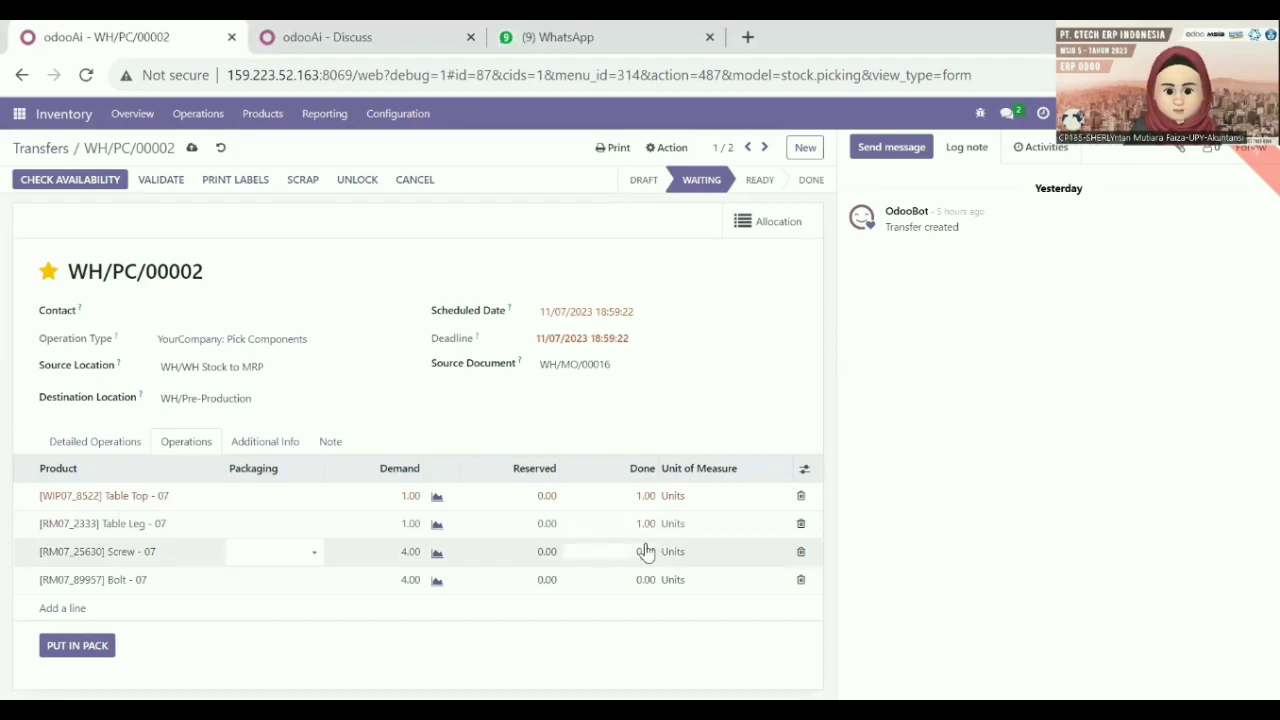
text(4)
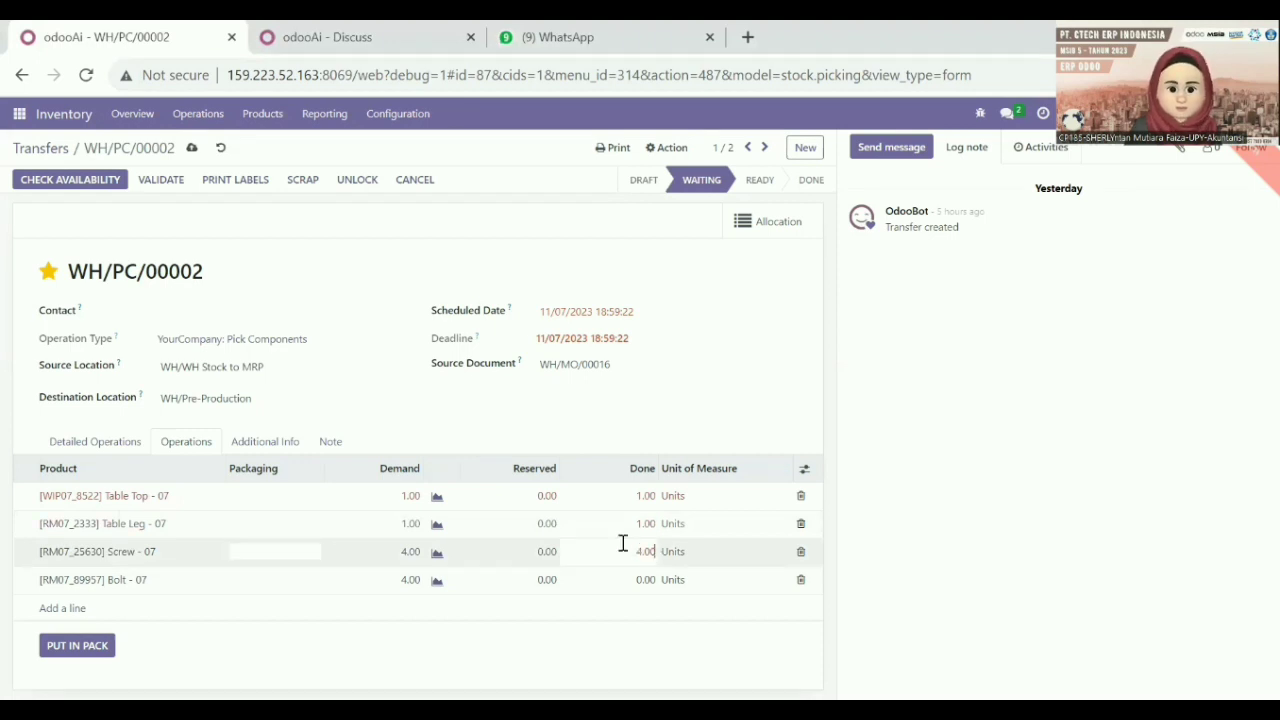
click(643, 577)
text(4)
key(Return)
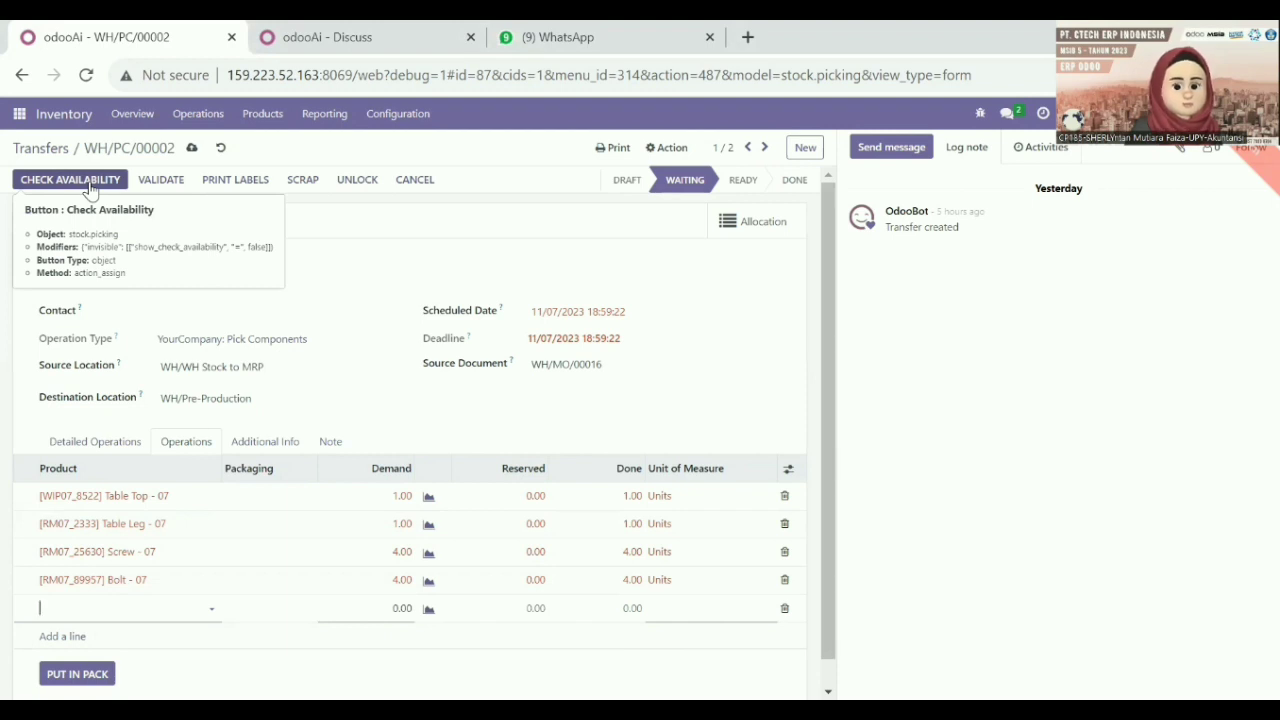
- Check availability for the WH/PC/00002 transfer, validate it and return to the transfers list
click(90, 190)
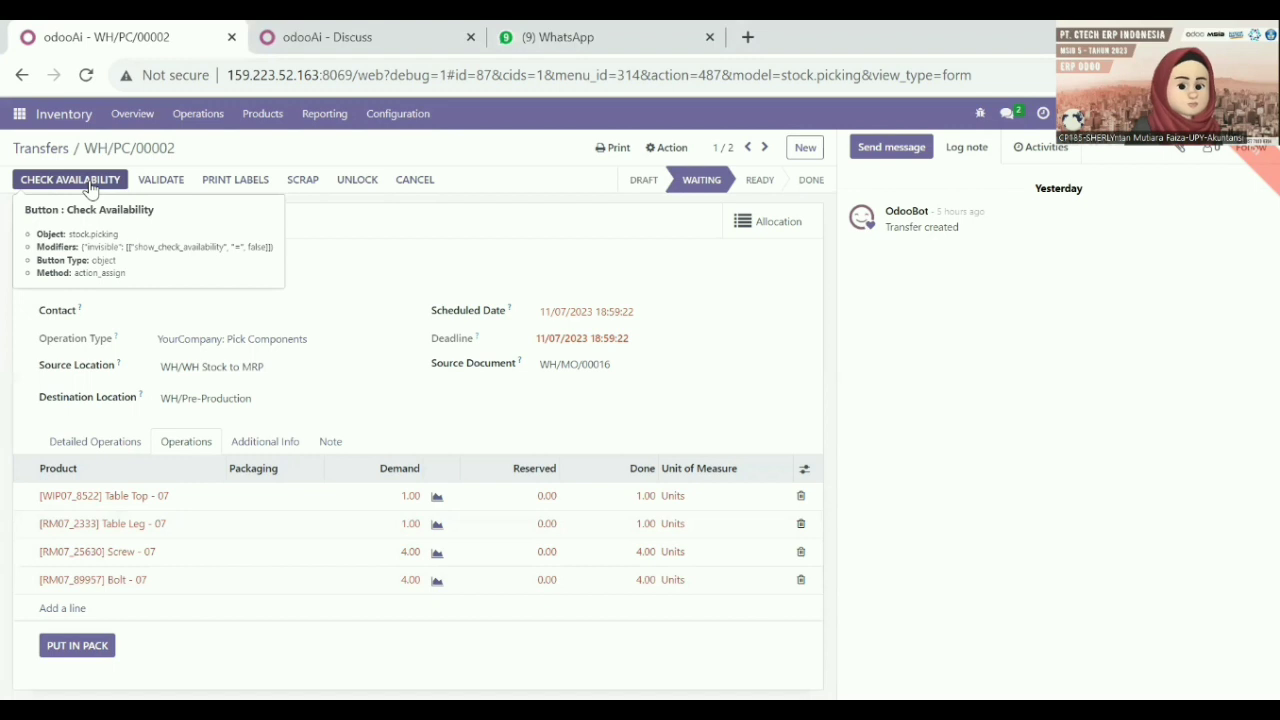
click(155, 186)
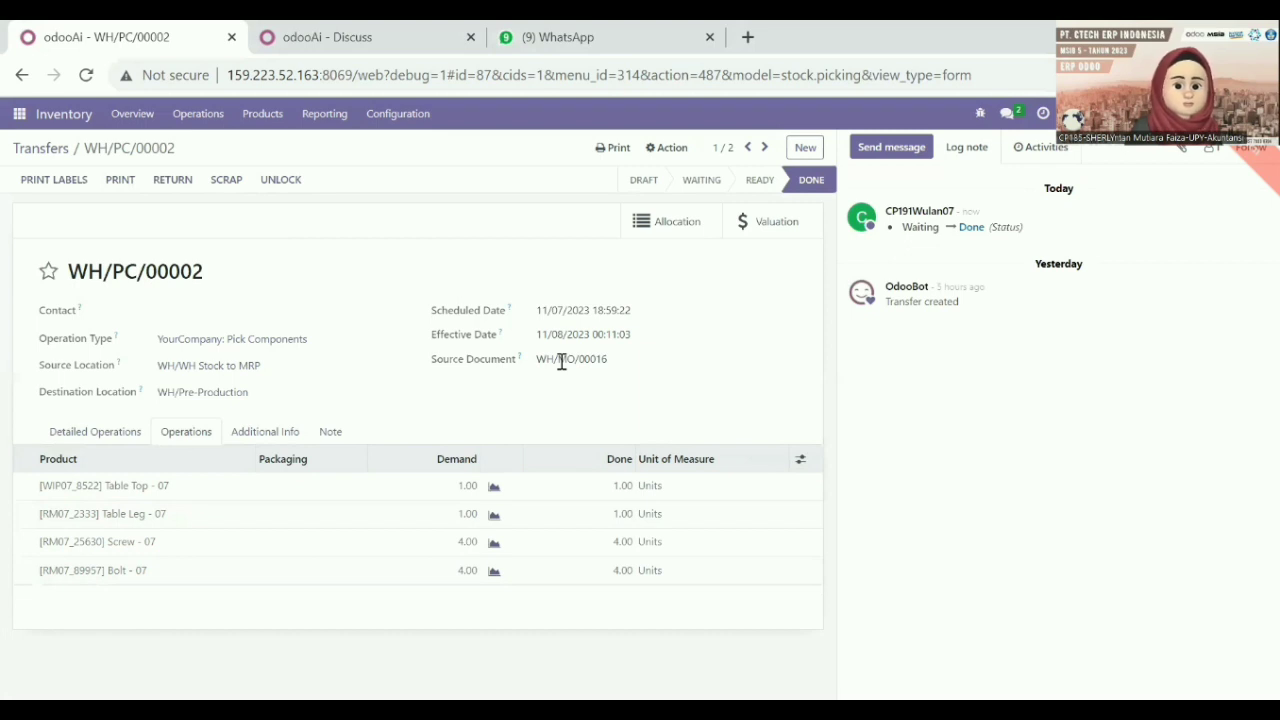
click(38, 150)
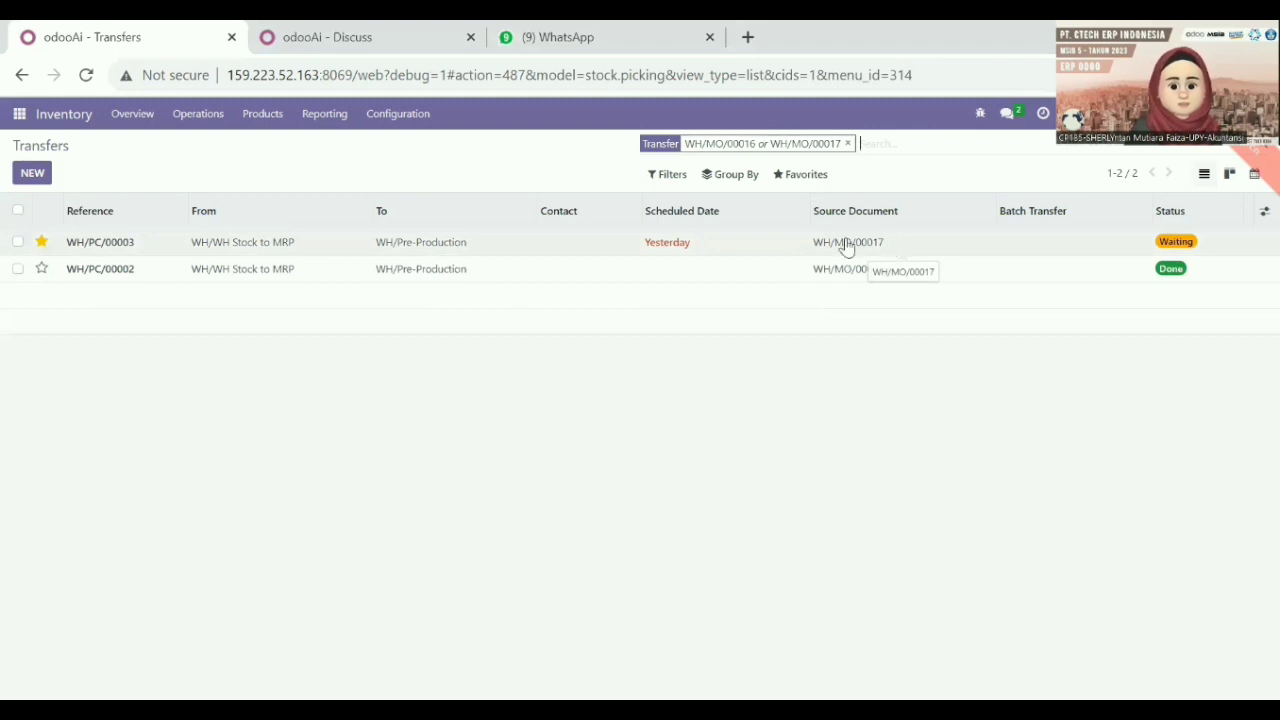
- Open WH/PC/00003 and set the done quantities to 1 for Main Seat - 07, 13 for Sekrup - 07, 2 for Busa - 07 and 4 for Leg Shoes - 07
click(775, 246)
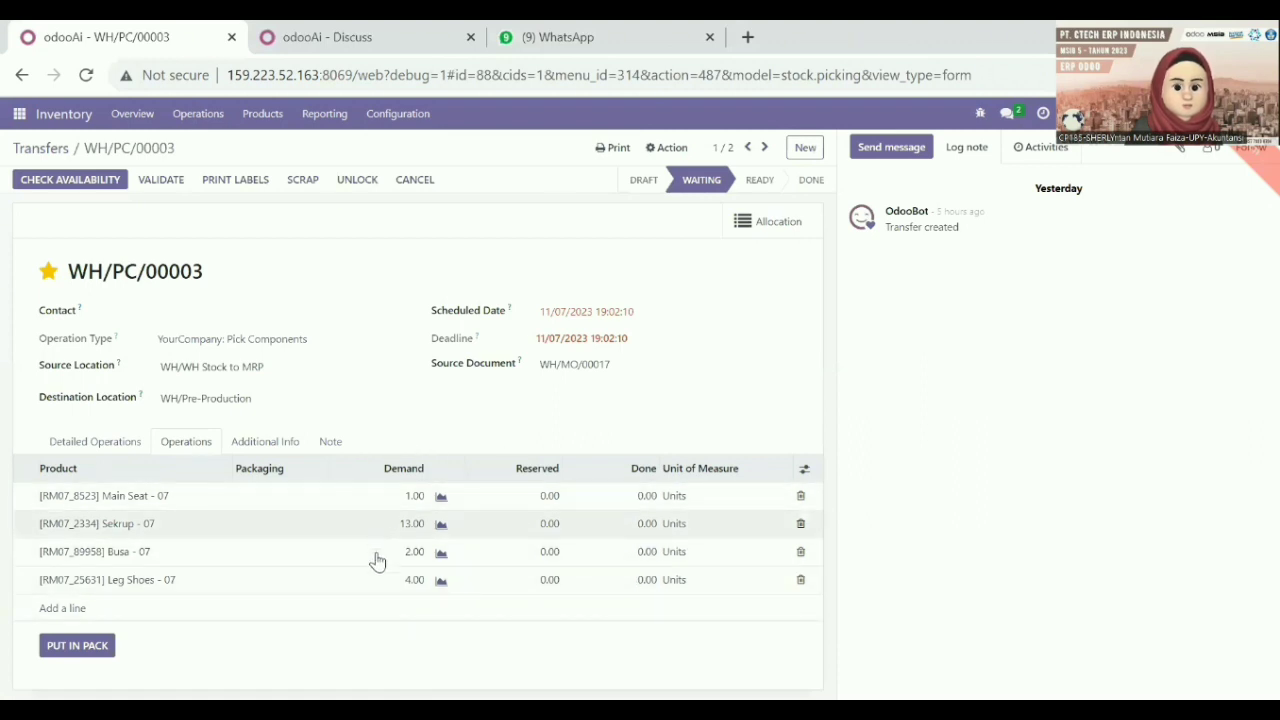
click(647, 496)
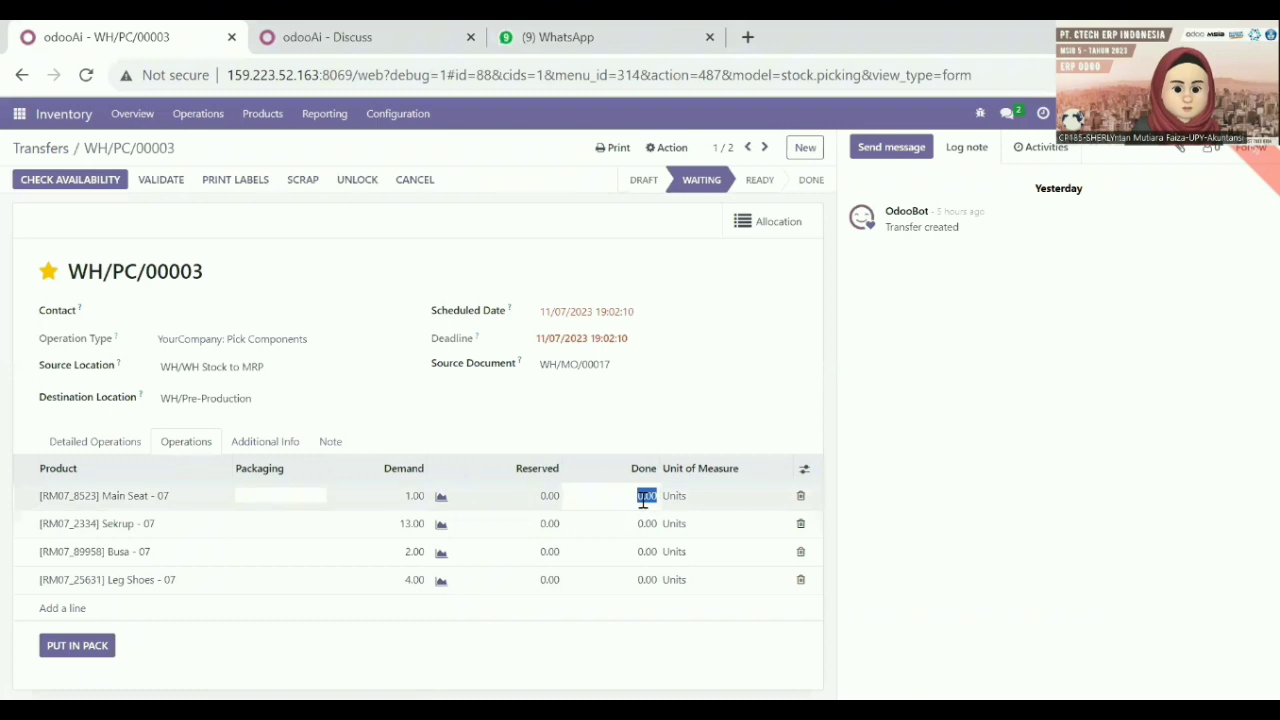
key(BackSpace)
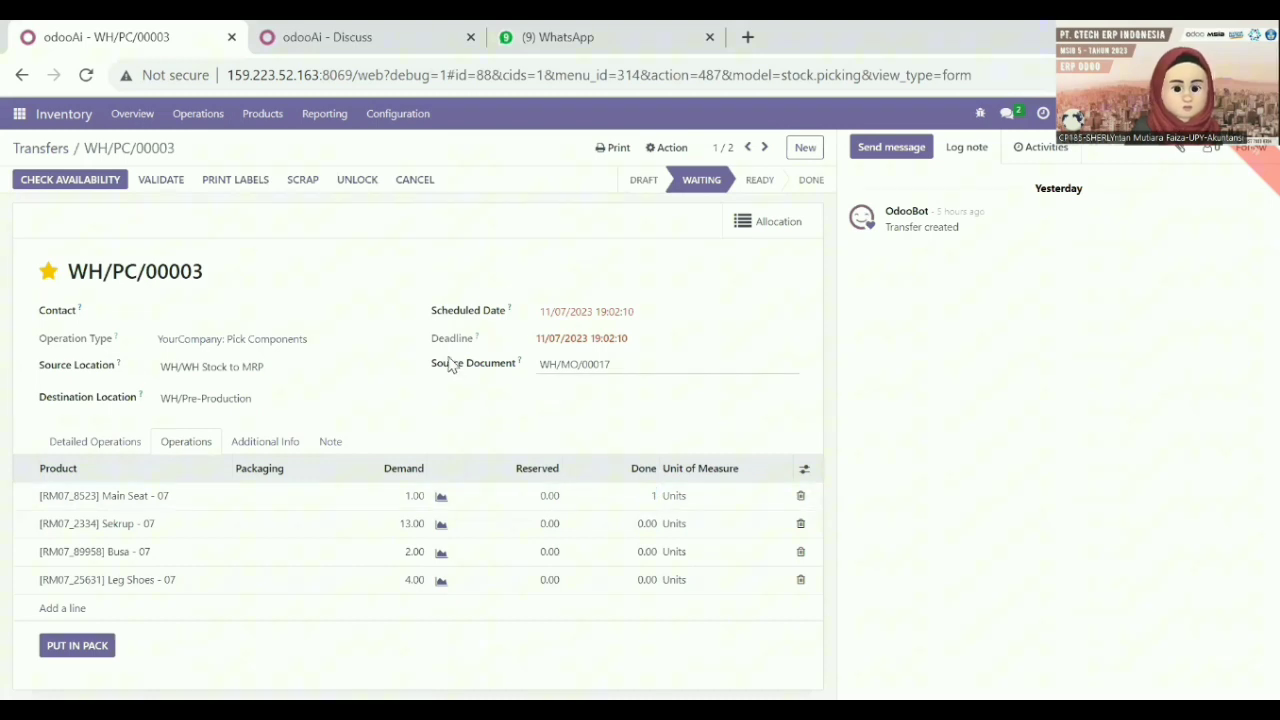
text(1)
click(647, 523)
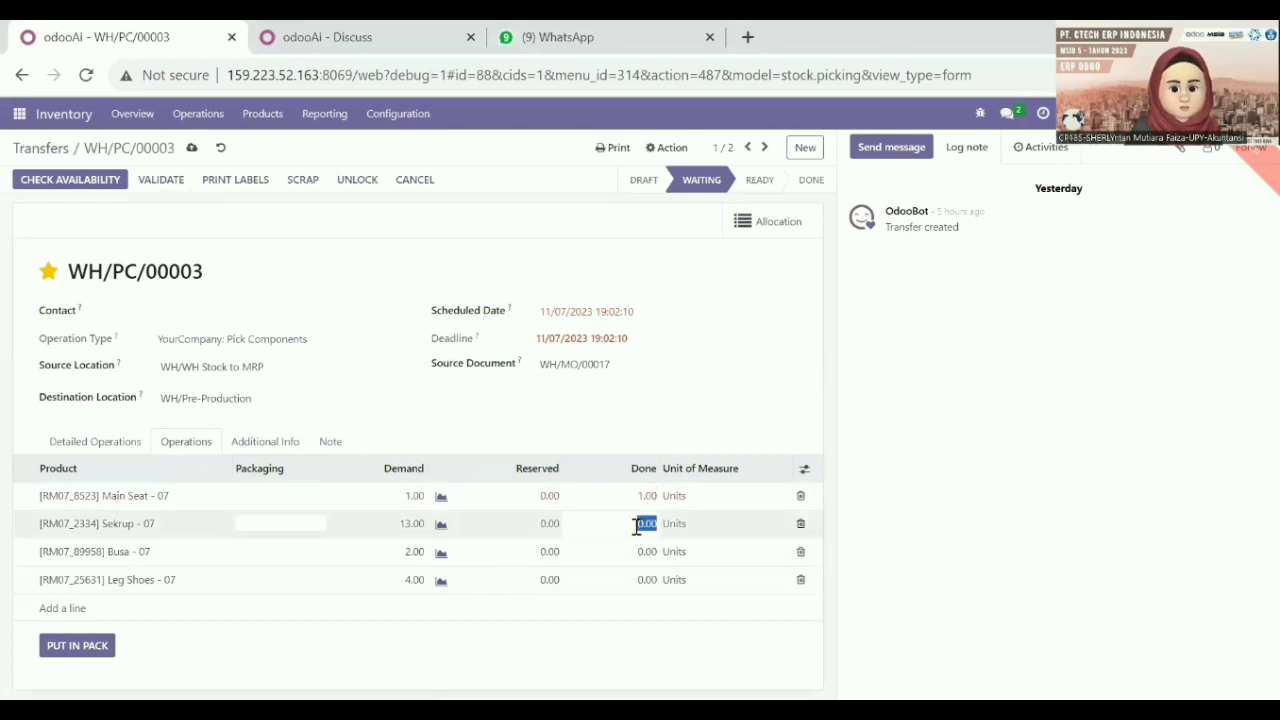
text(13)
click(599, 558)
click(645, 552)
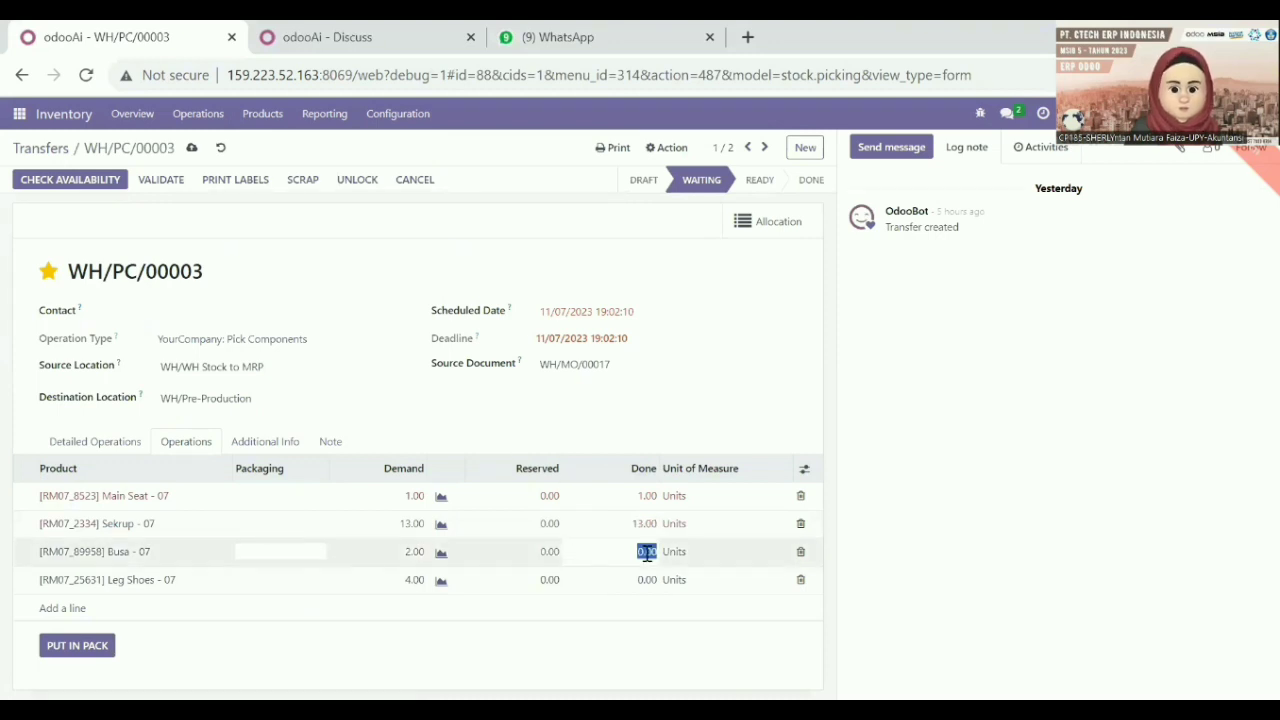
text(2)
click(648, 579)
text(4)
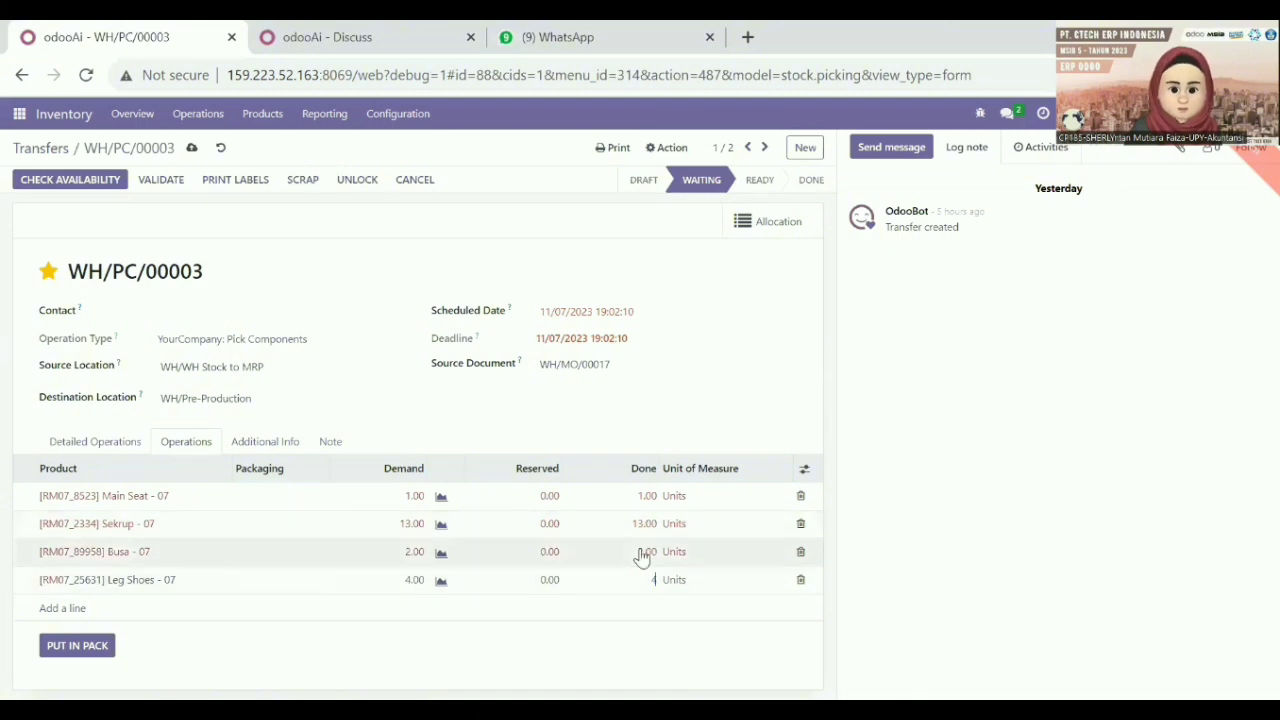
key(Return)
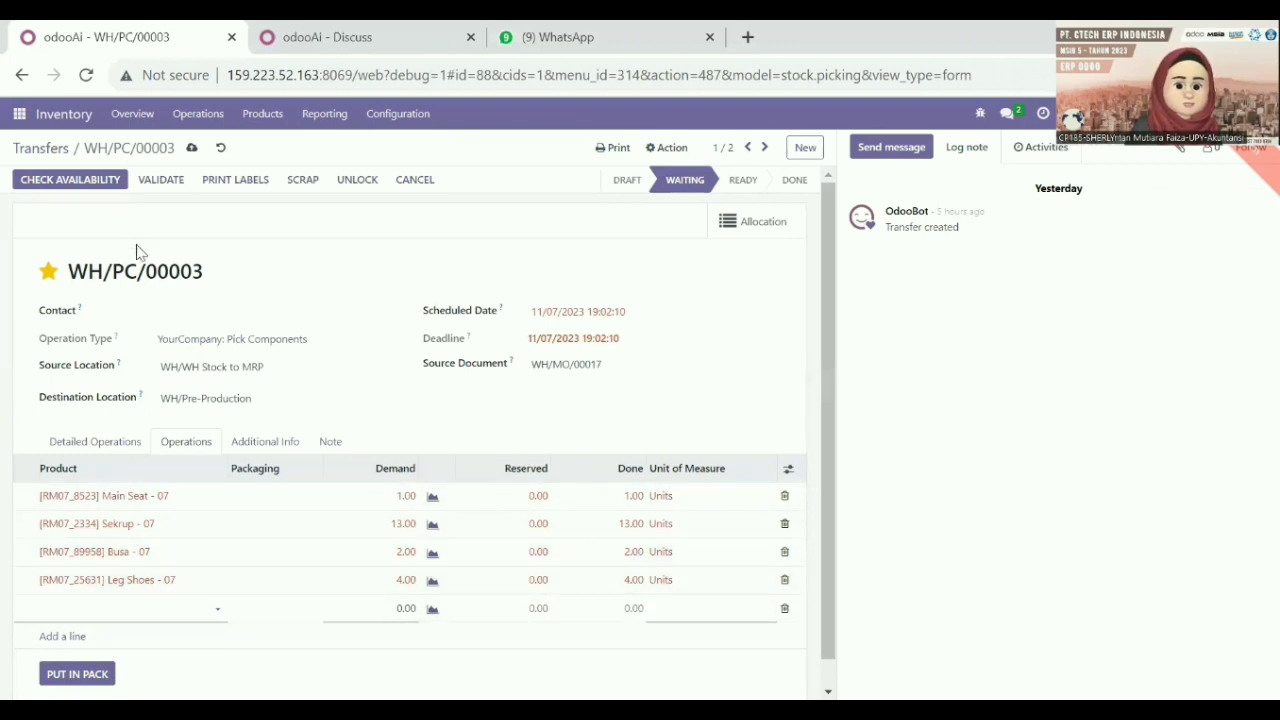
- Check availability for the WH/PC/00003 transfer and validate it
click(88, 182)
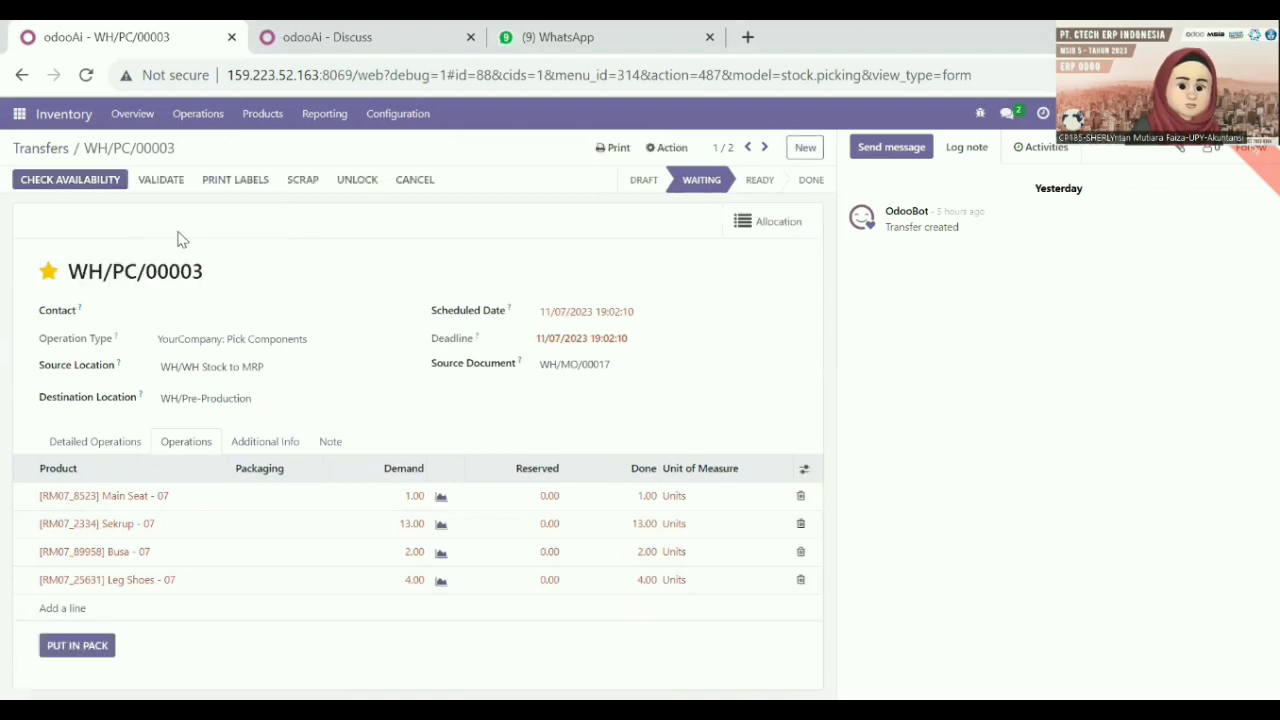
click(166, 181)
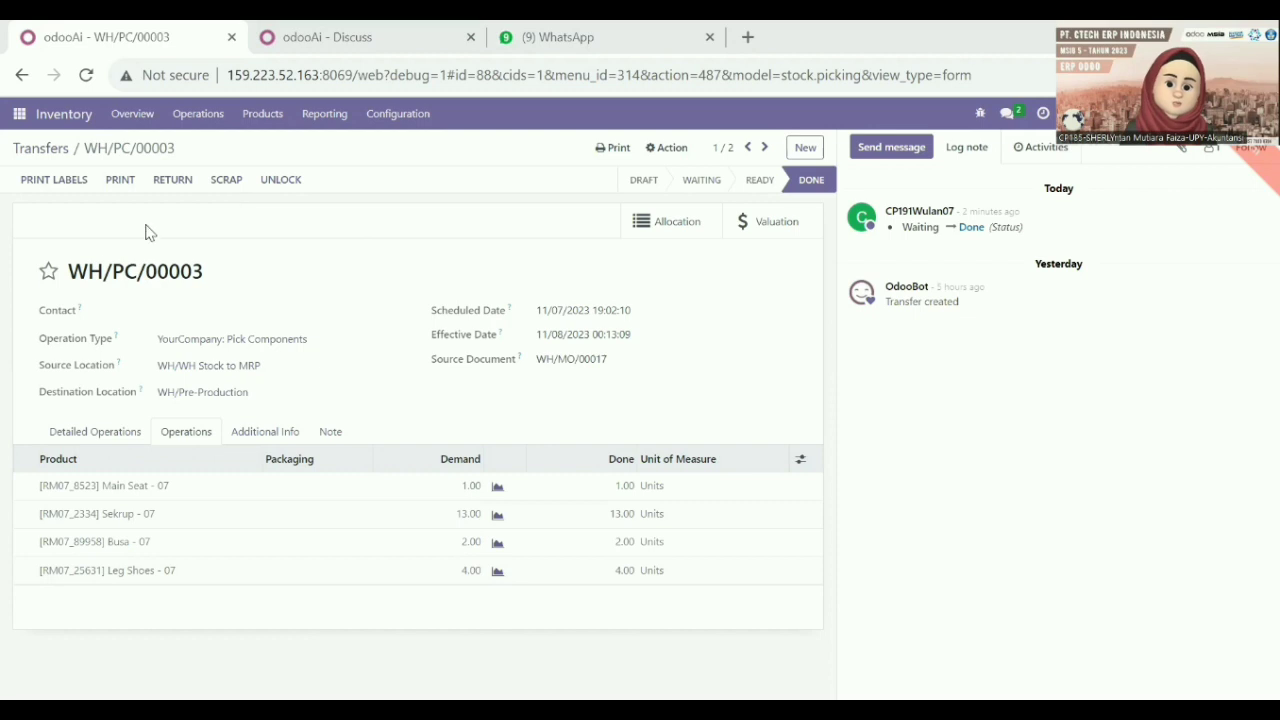
- Open Discuss and send the purchase administrator the message "Selamat malam. tolong di validasi untuk kebutuhan WH/MO/00016 dan WH/MO/00017. Terima kasih"
click(18, 116)
click(30, 146)
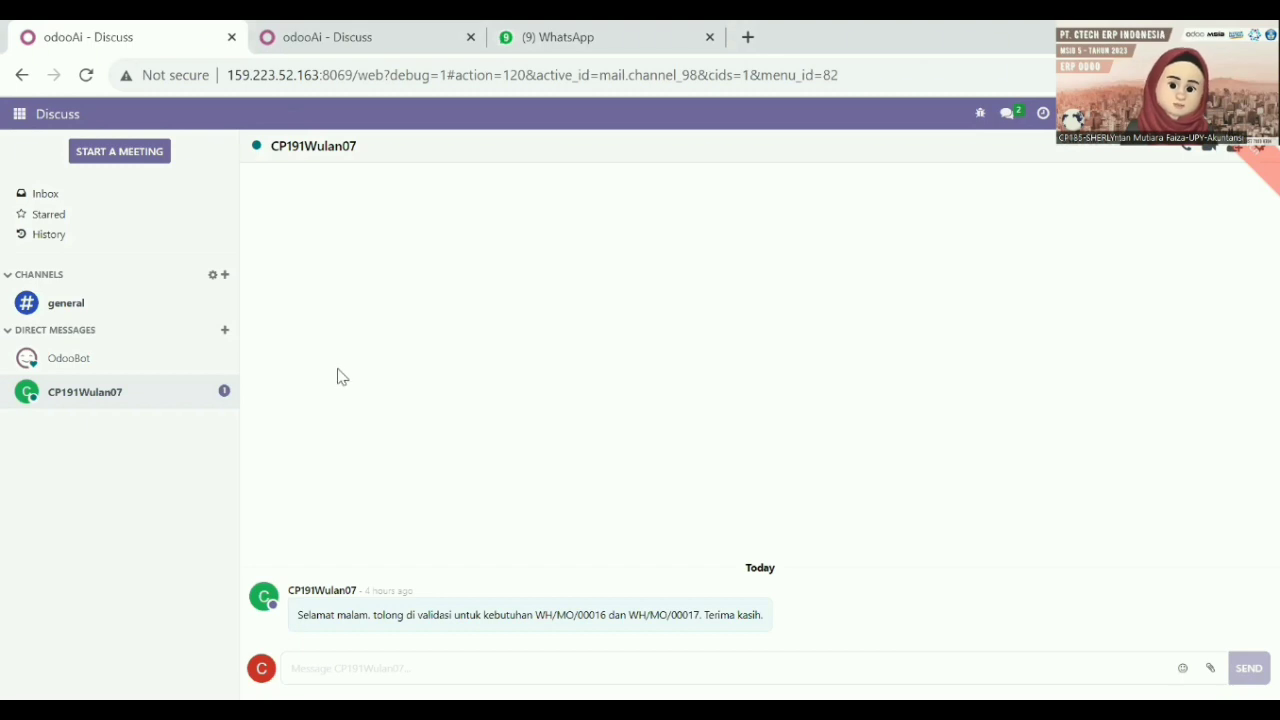
key(ctrl+Tab)
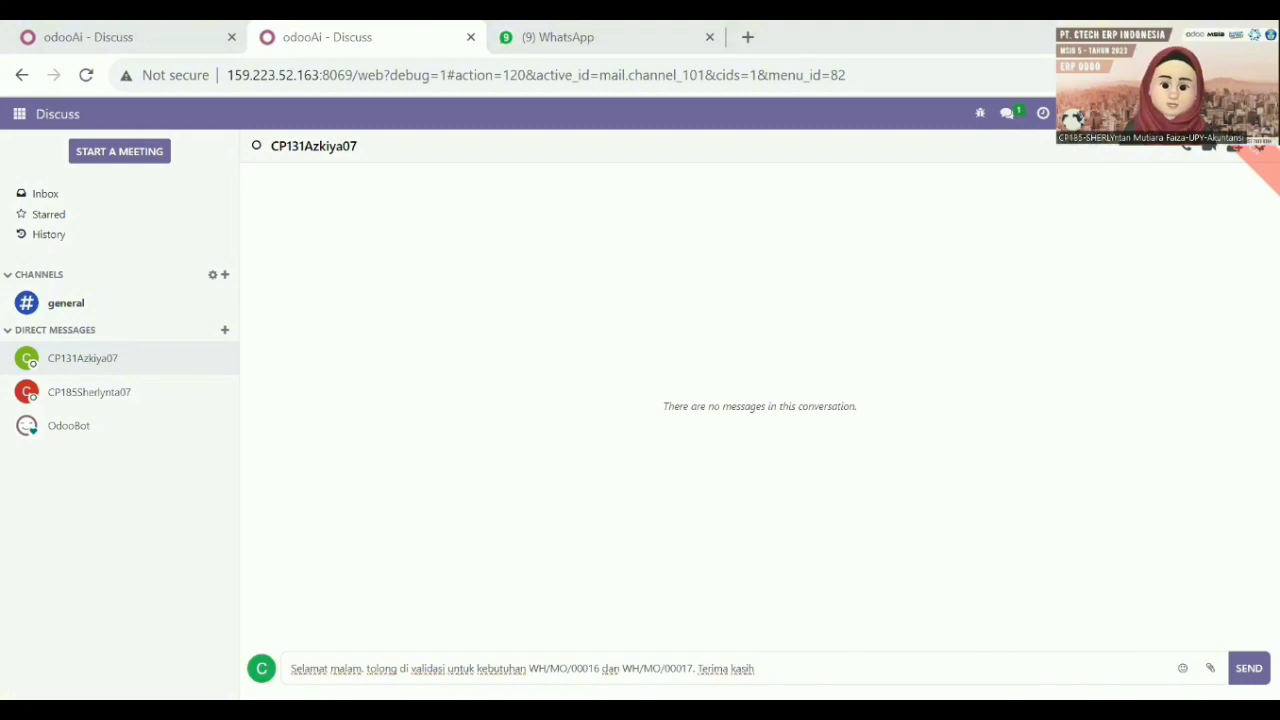
click(1247, 668)
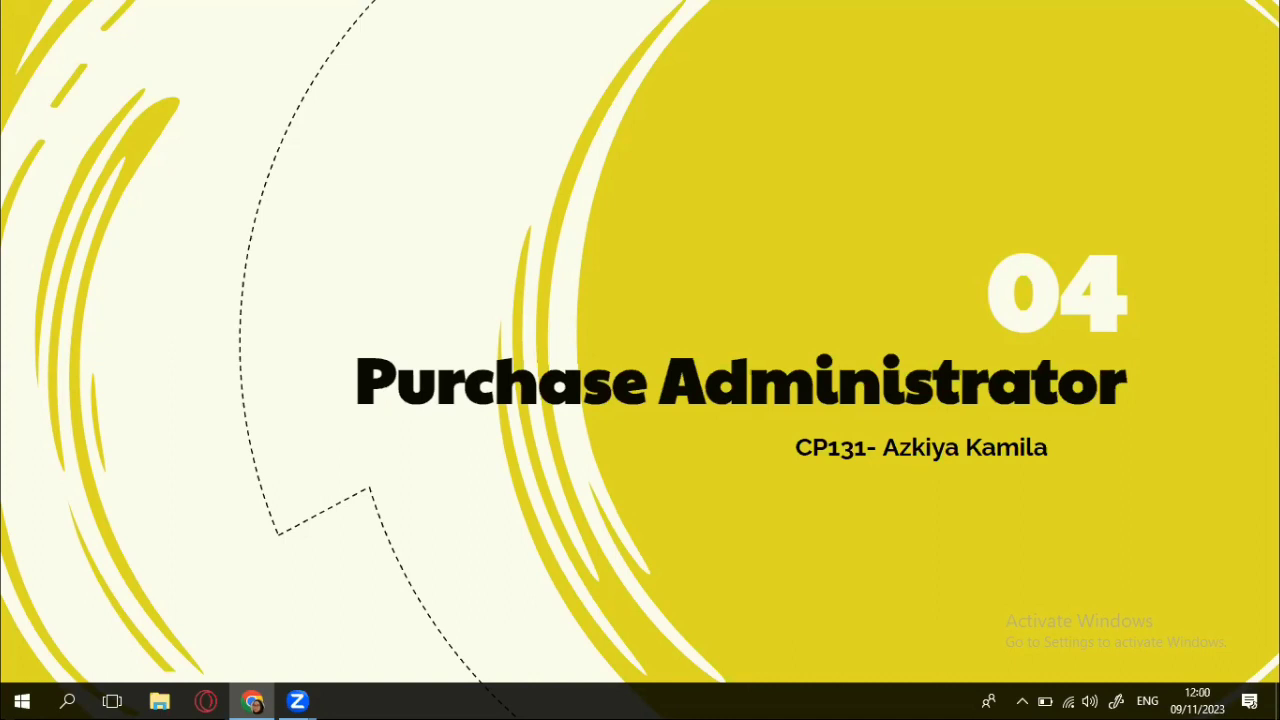
click(1121, 294)
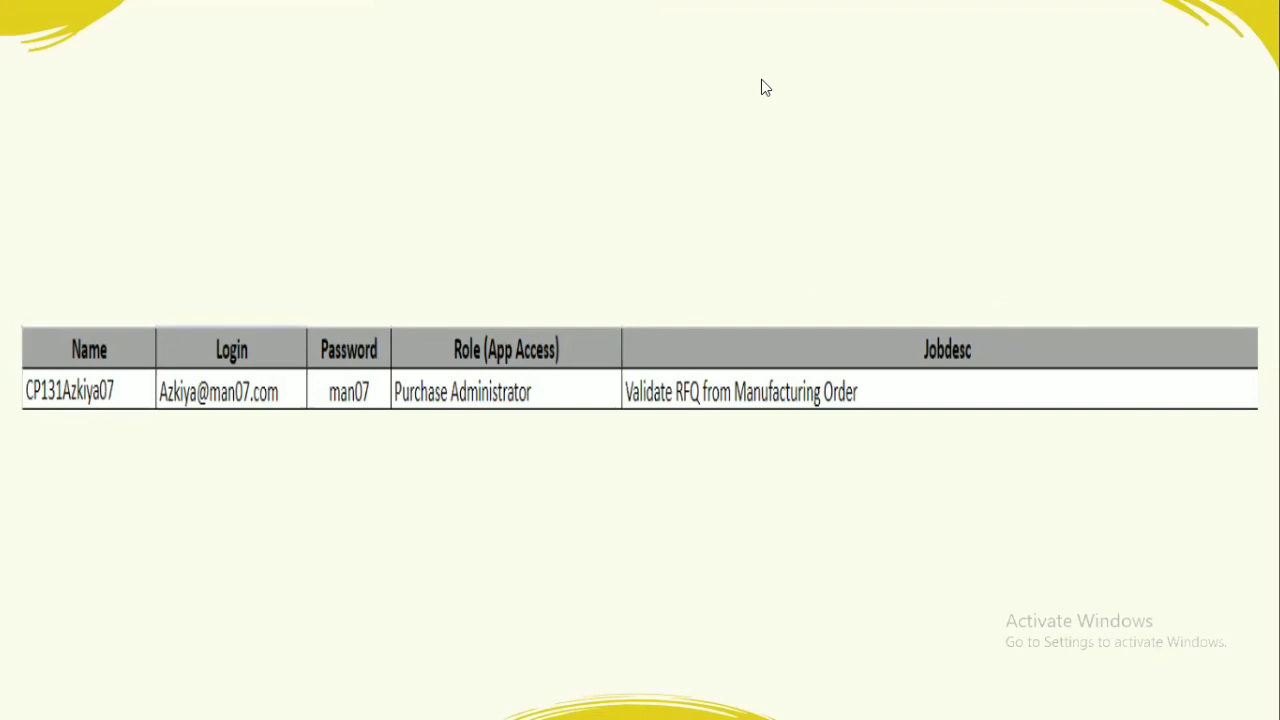
- Switch to the purchase administrator's Odoo session and open request for quotation P00020 in the Purchase app
key(alt+Tab)
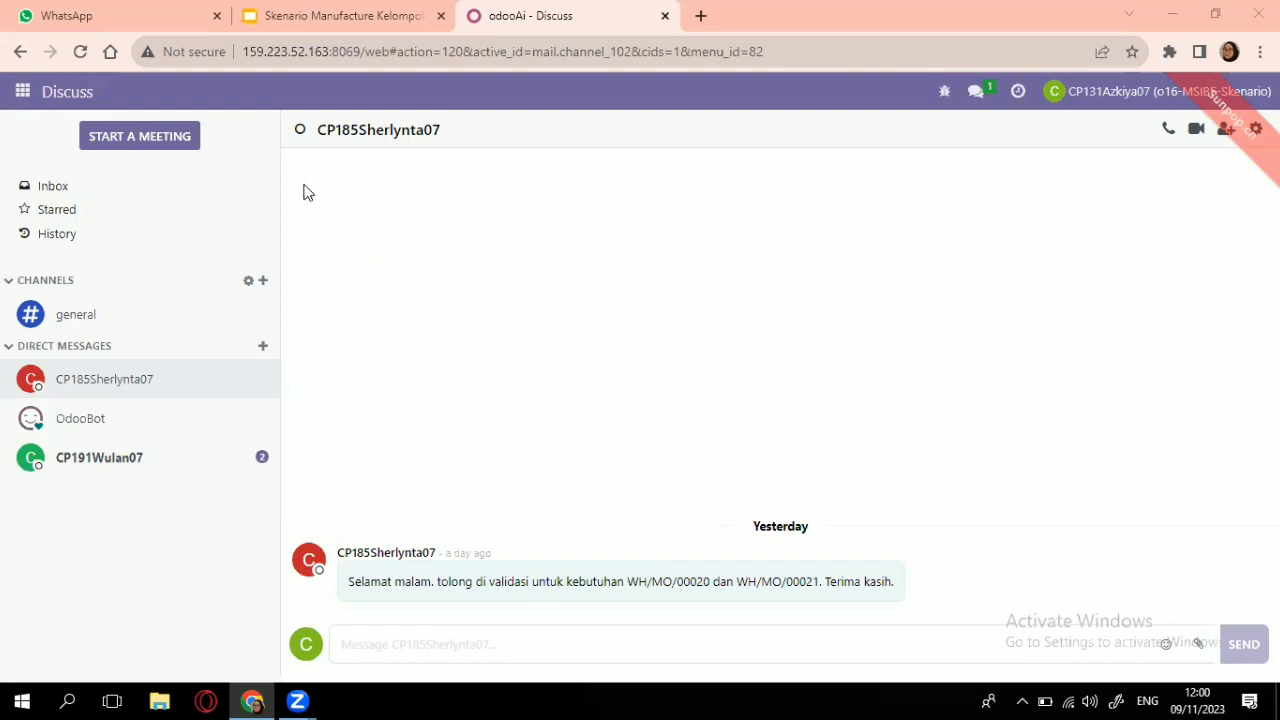
click(17, 93)
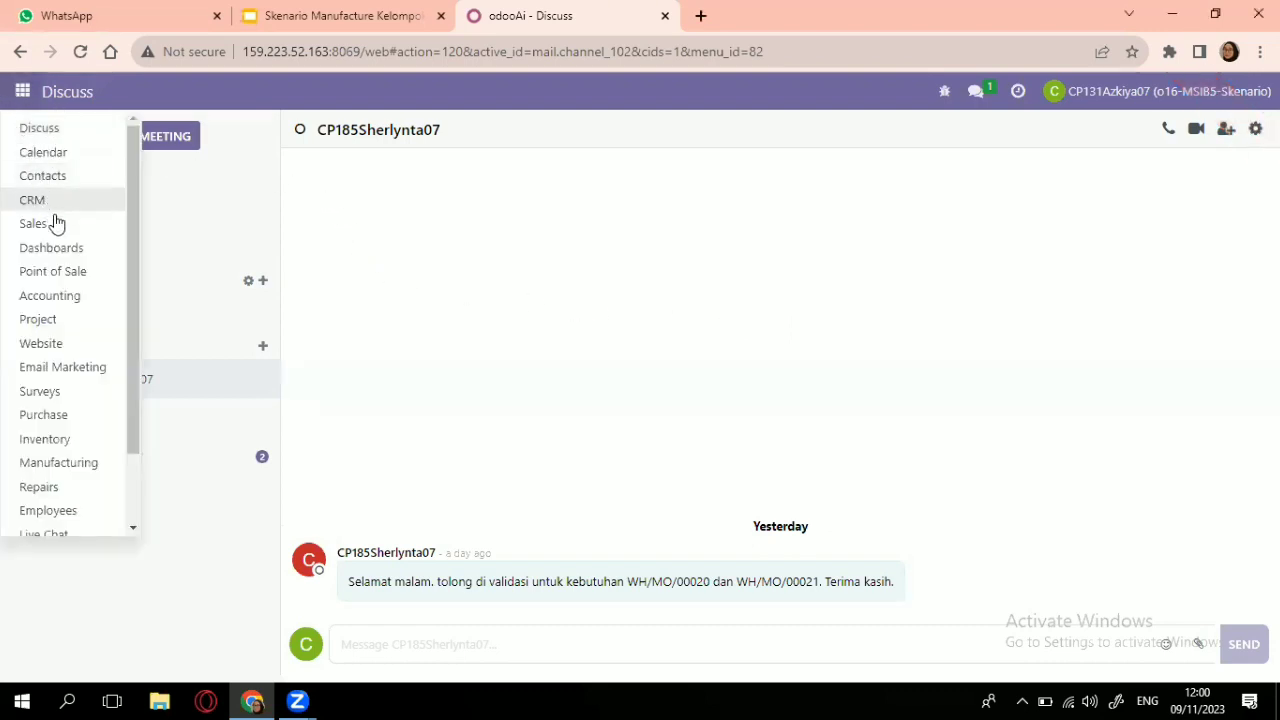
click(66, 417)
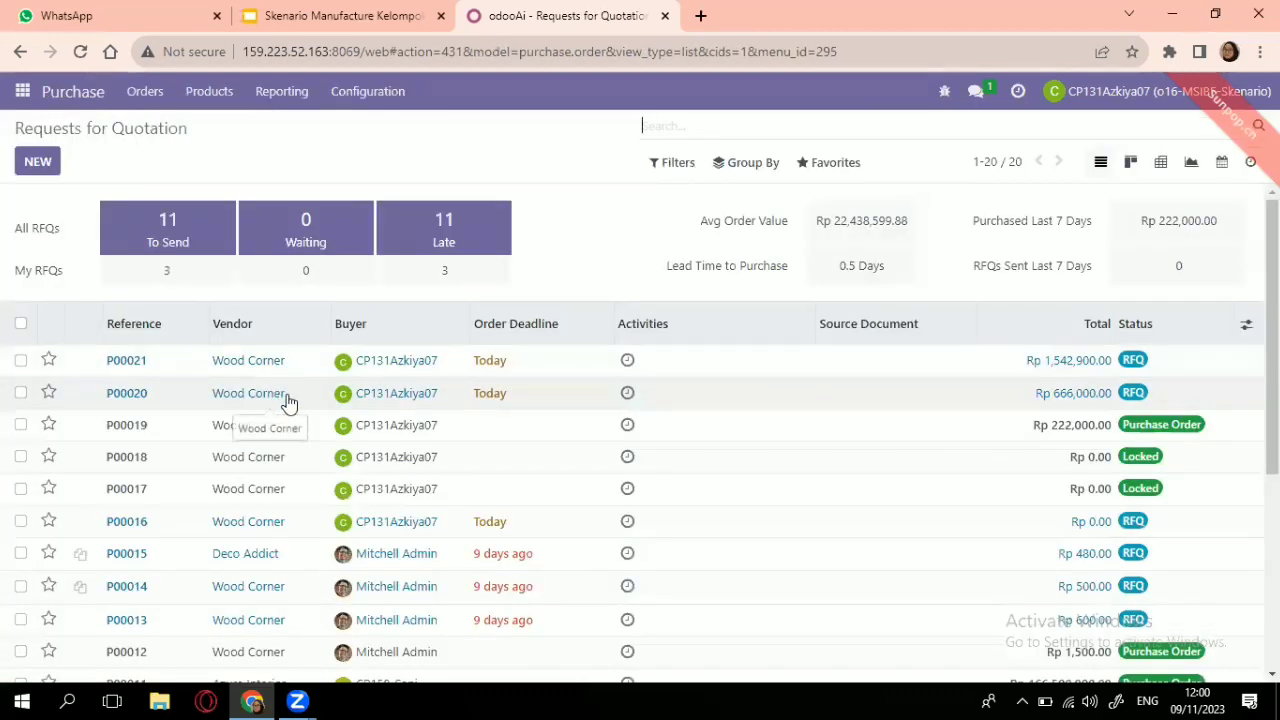
click(287, 403)
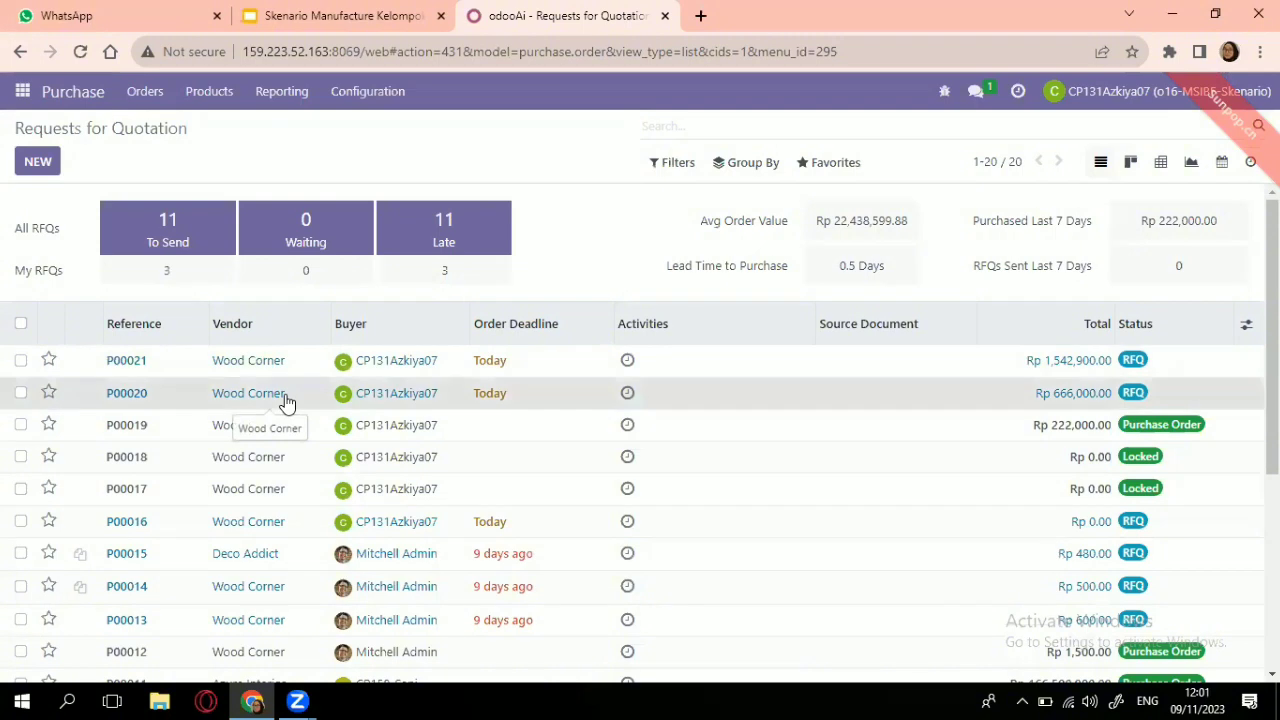
click(286, 398)
click(329, 390)
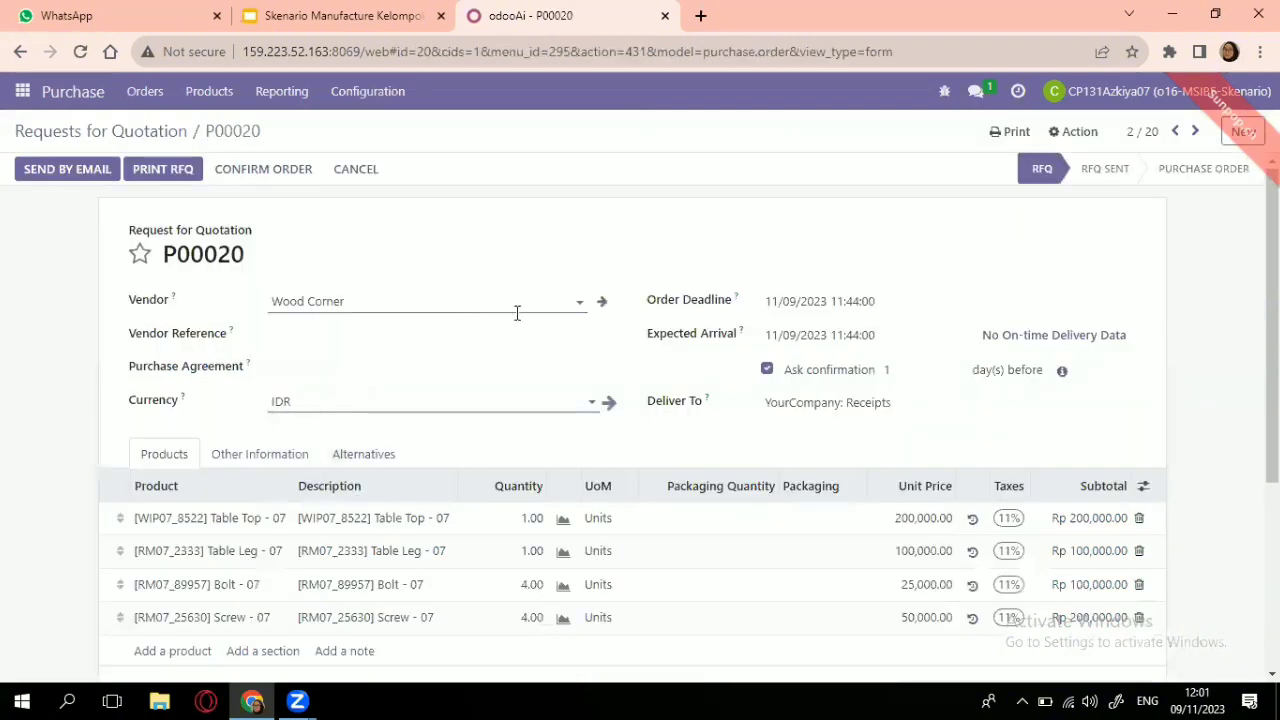
- Confirm the P00020 order for the table components, unlock it and return to the requests for quotation list
scroll(623, 354, down, 1)
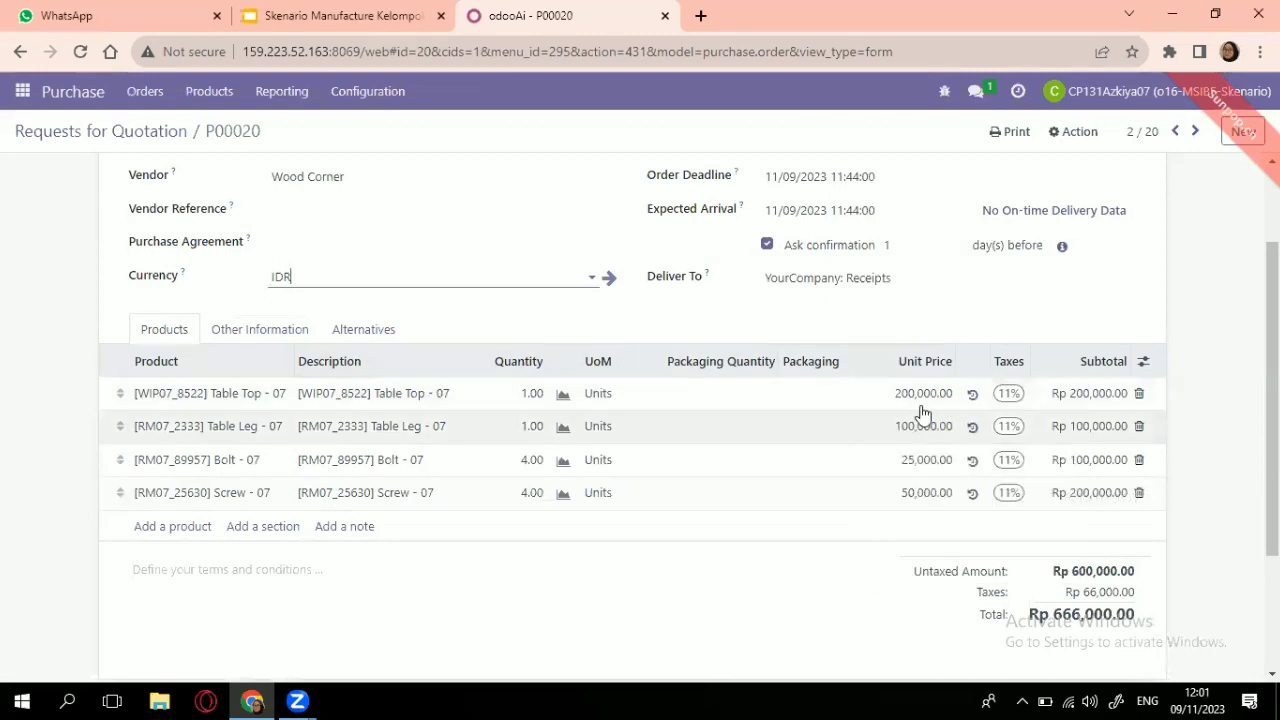
scroll(1014, 414, up, 1)
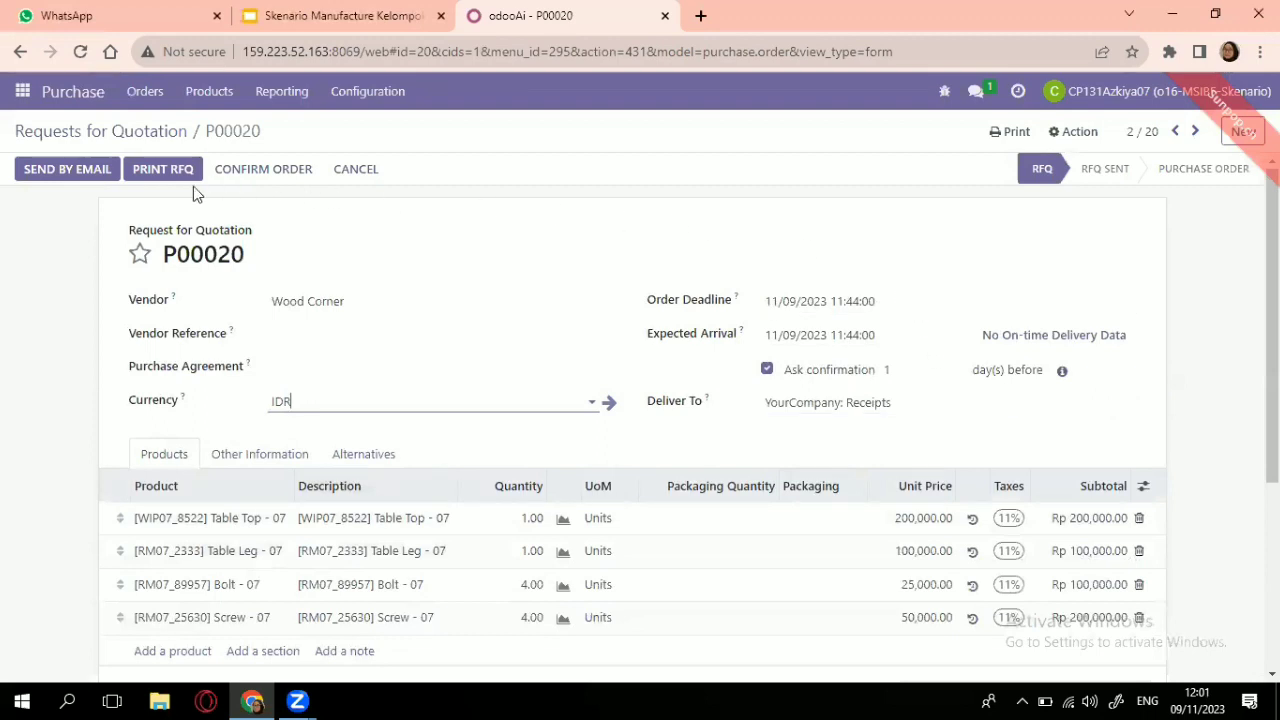
click(271, 180)
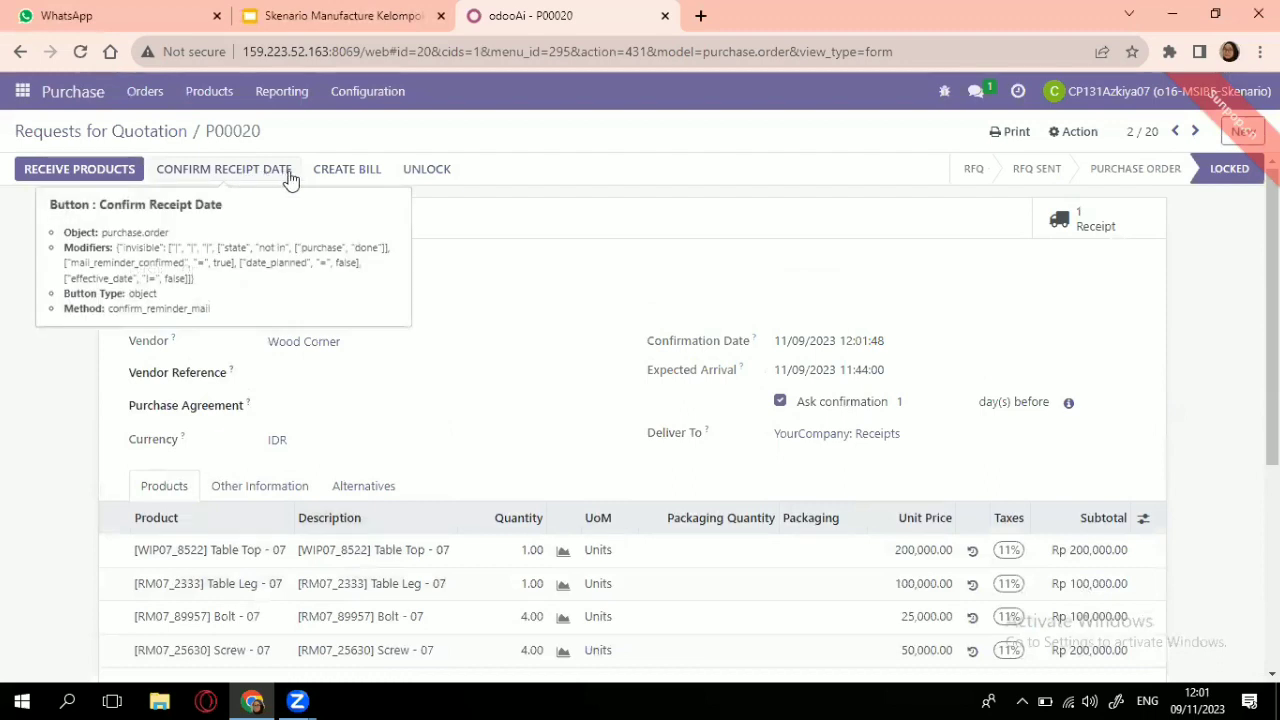
click(417, 178)
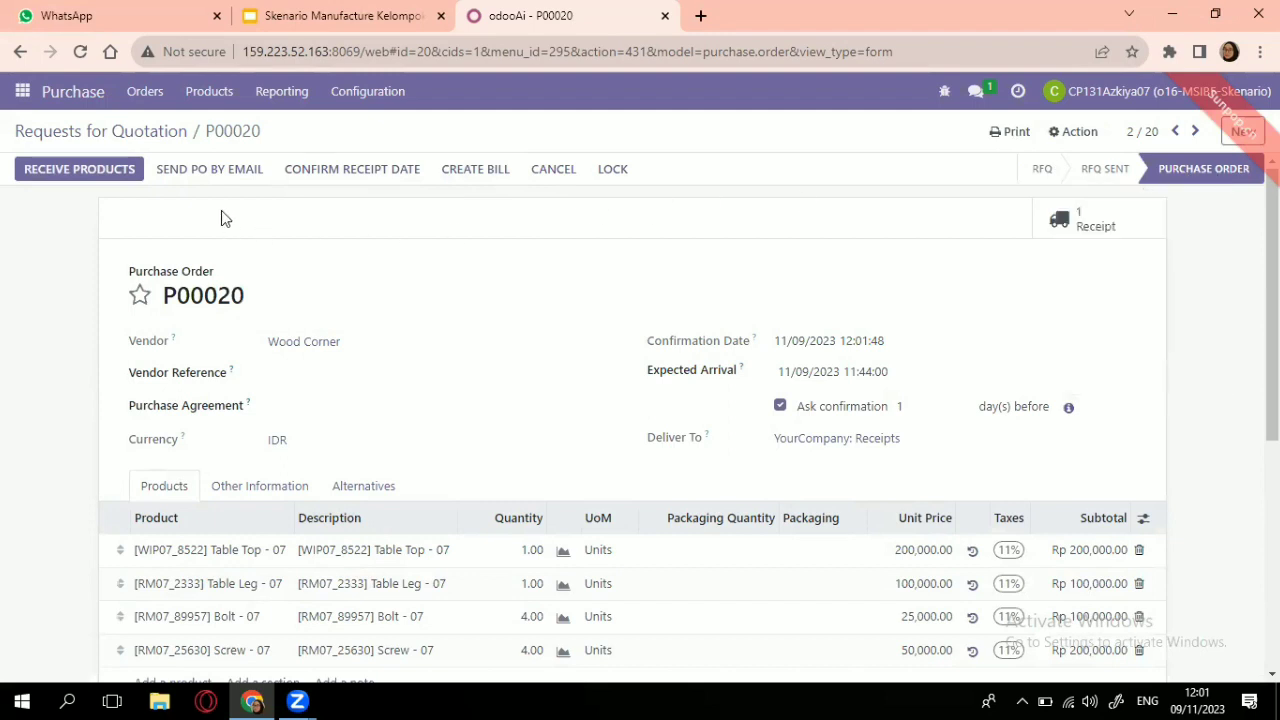
click(144, 134)
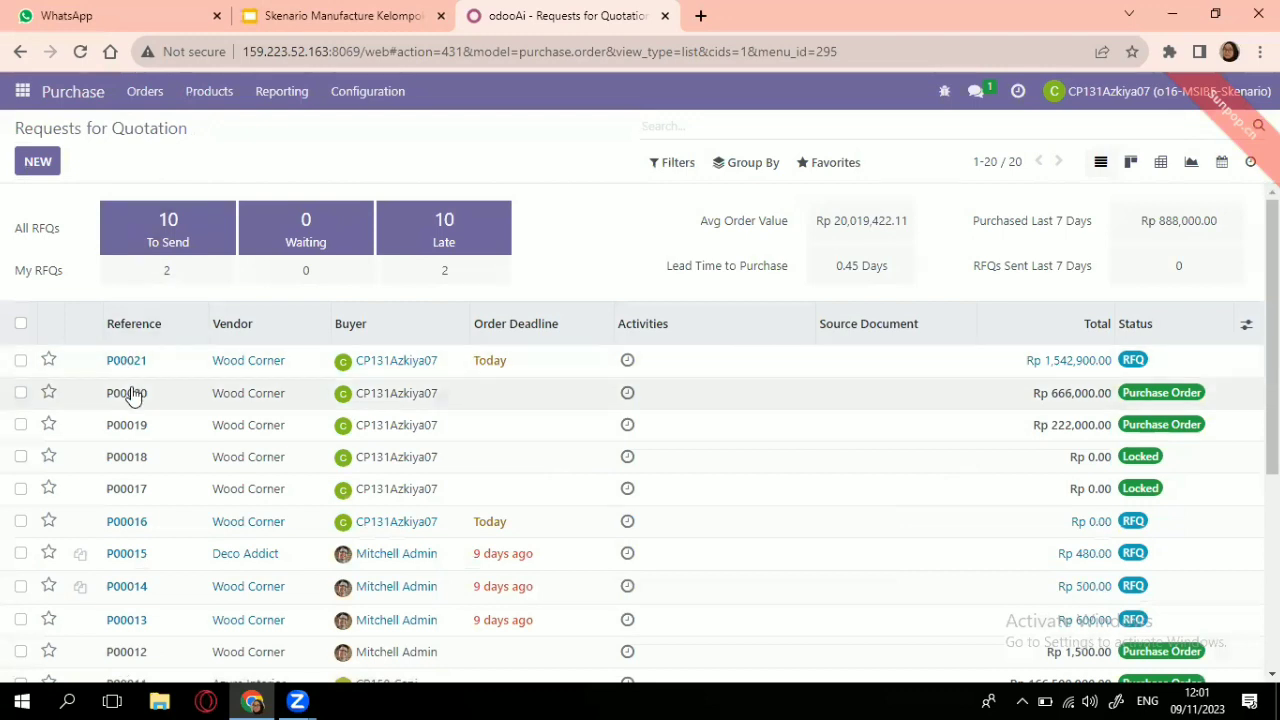
click(134, 395)
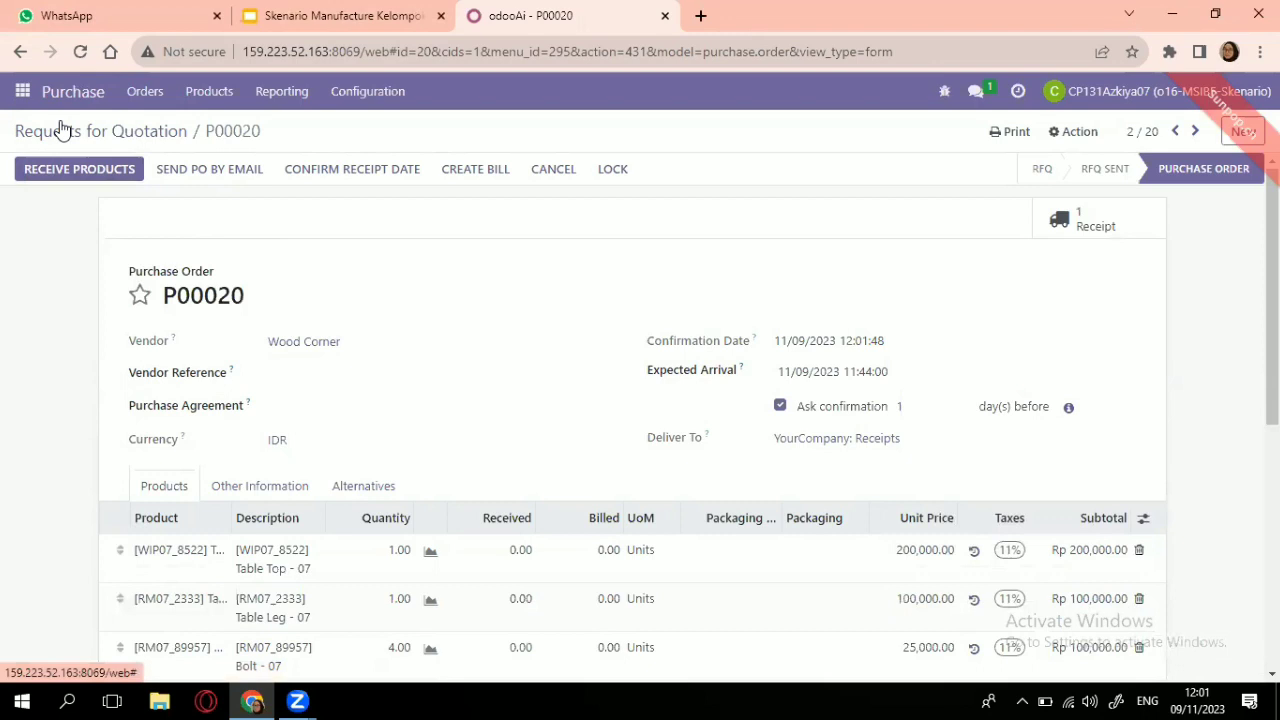
click(62, 130)
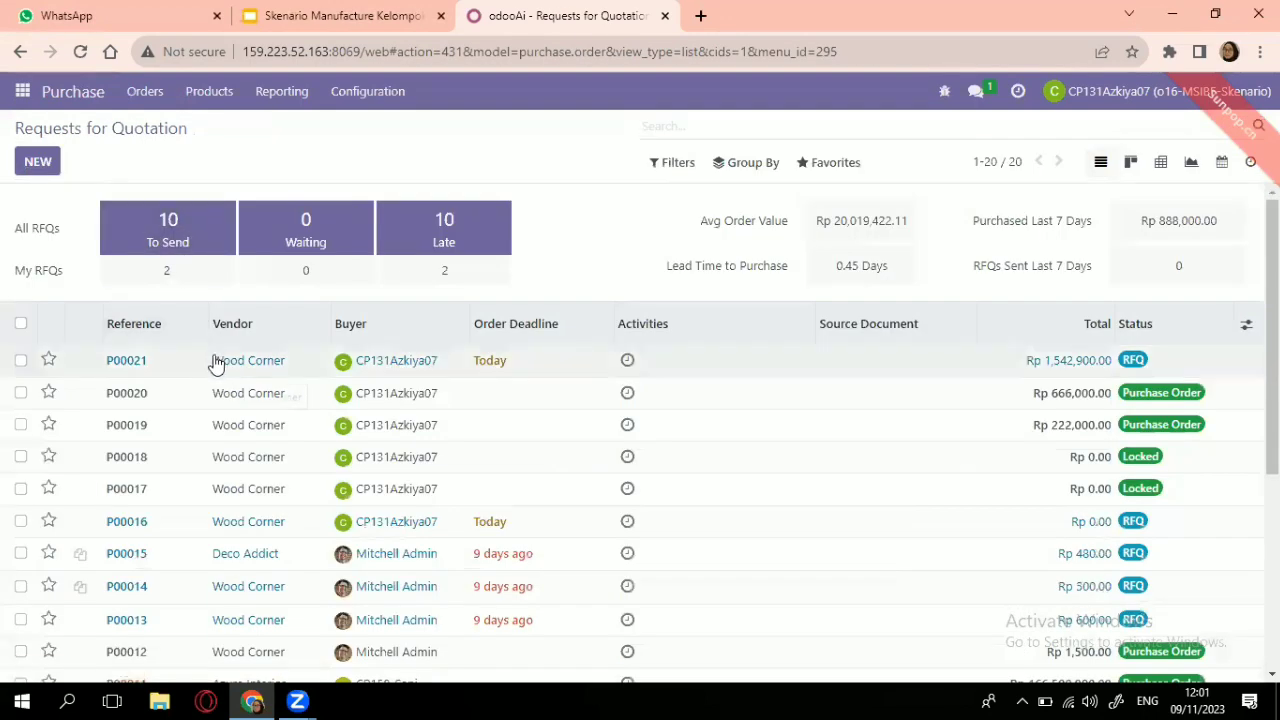
- Open request for quotation P00021 for the chair components, confirm the order and unlock it
click(254, 370)
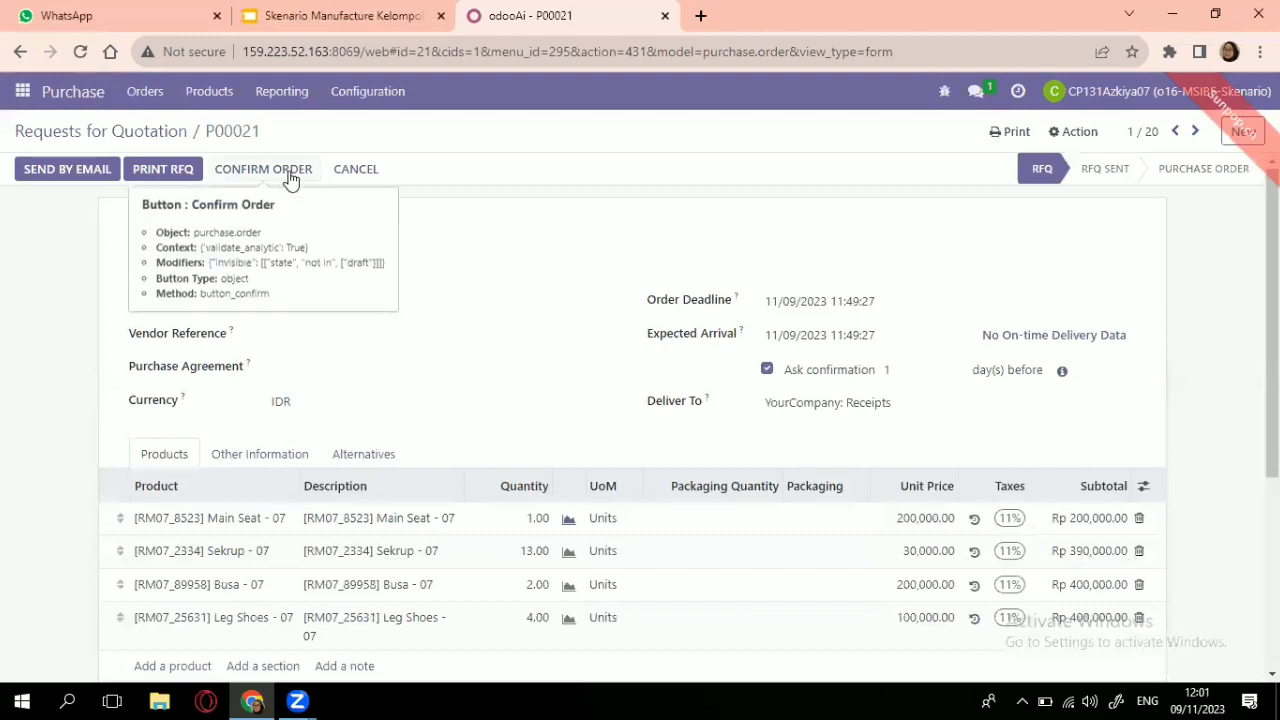
click(290, 170)
click(410, 166)
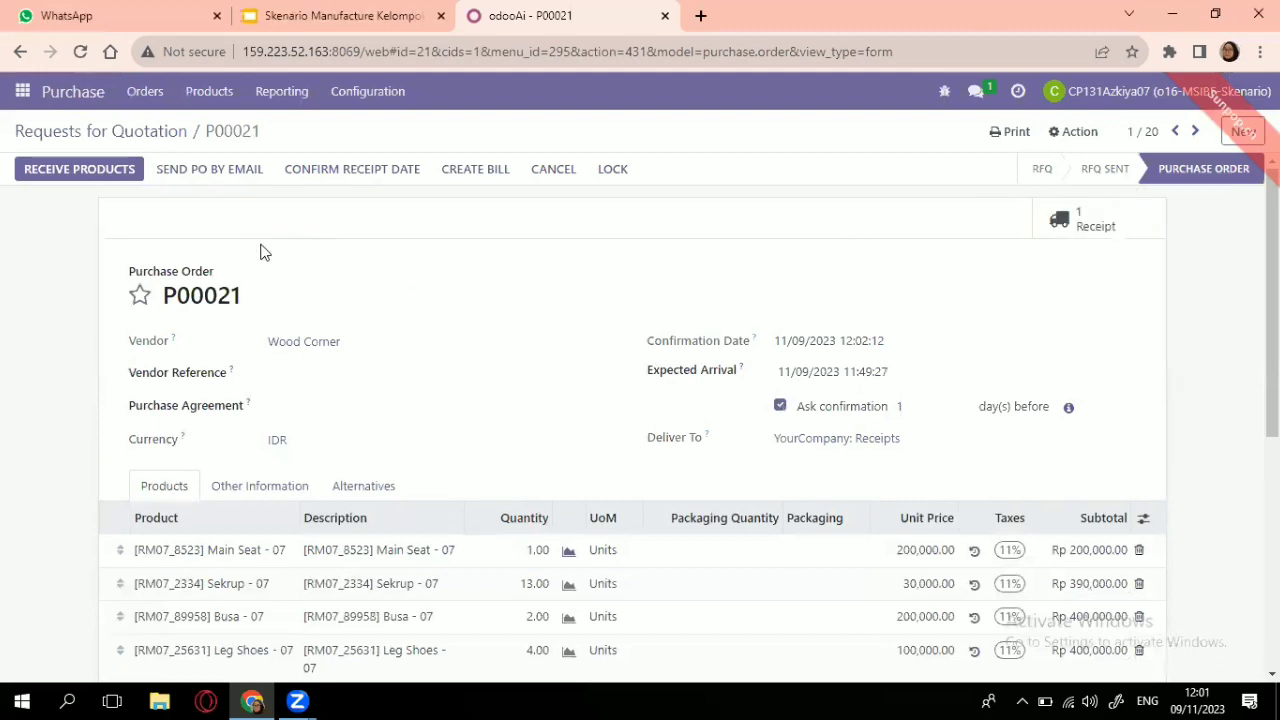
scroll(456, 451, down, 4)
scroll(474, 449, up, 5)
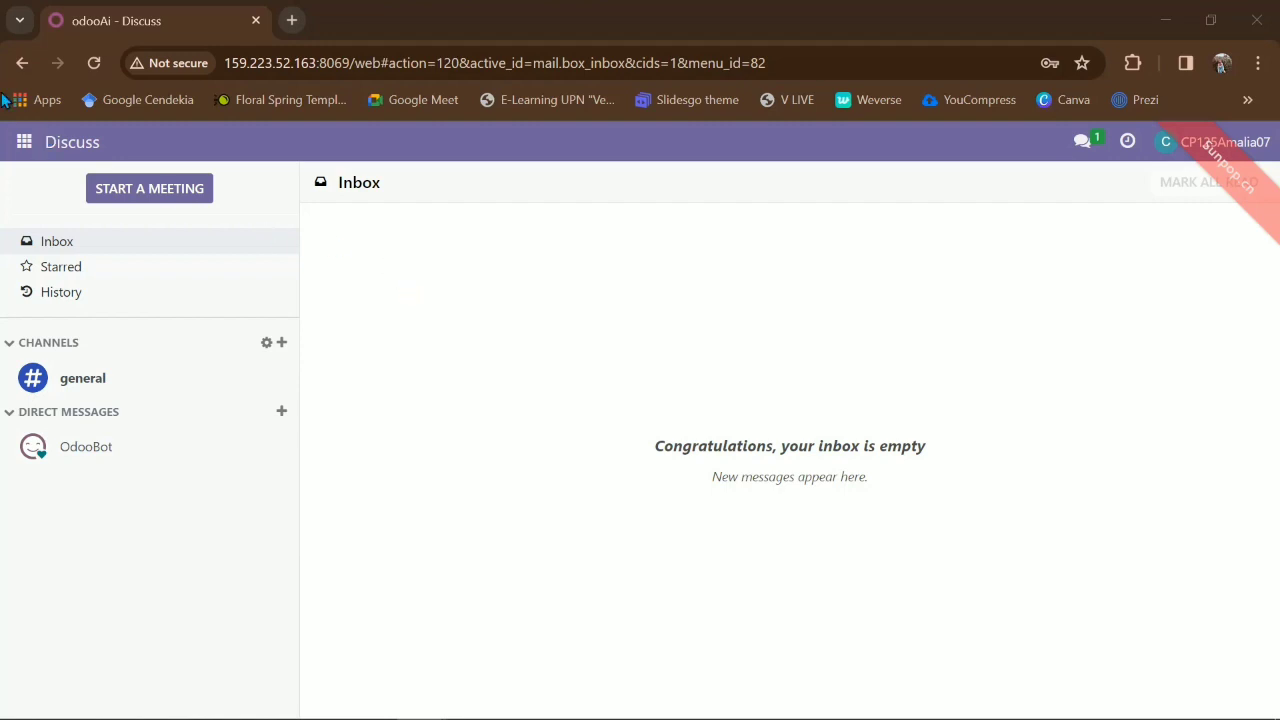
- Open the Manufacturing app and filter the manufacturing orders by references 00020 and 00021
click(22, 142)
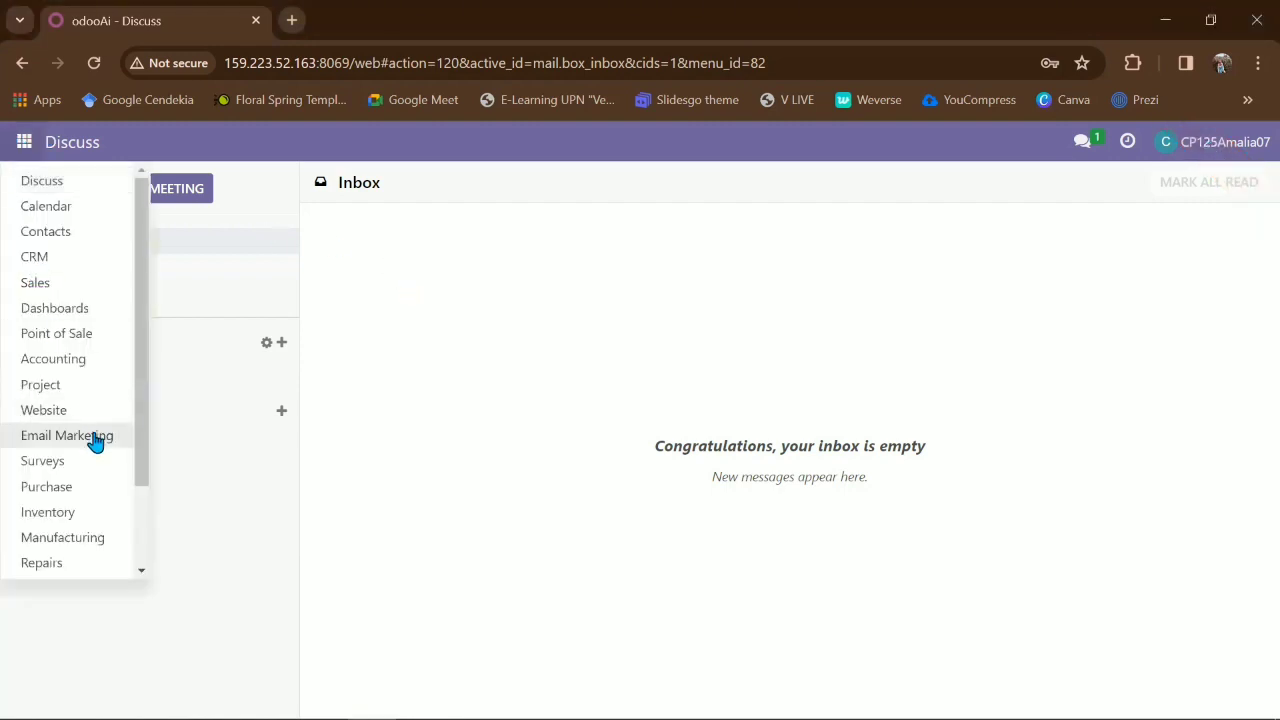
click(62, 538)
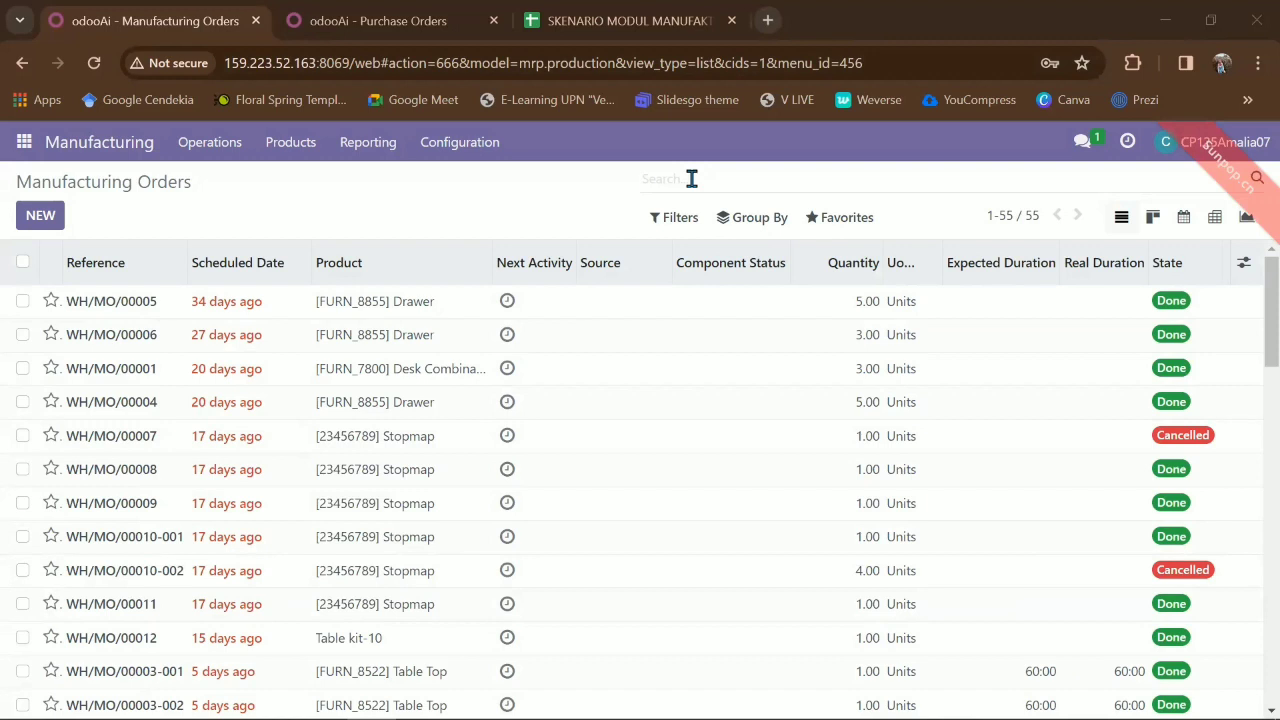
text(00)
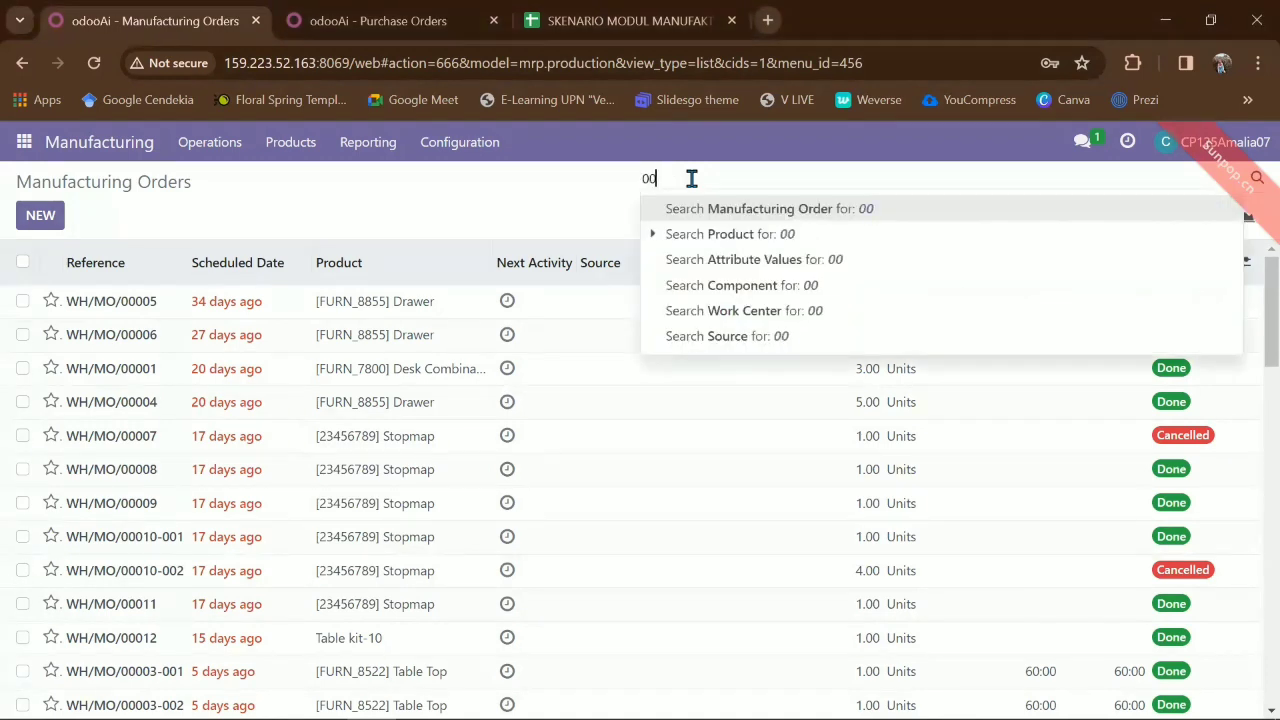
text(020)
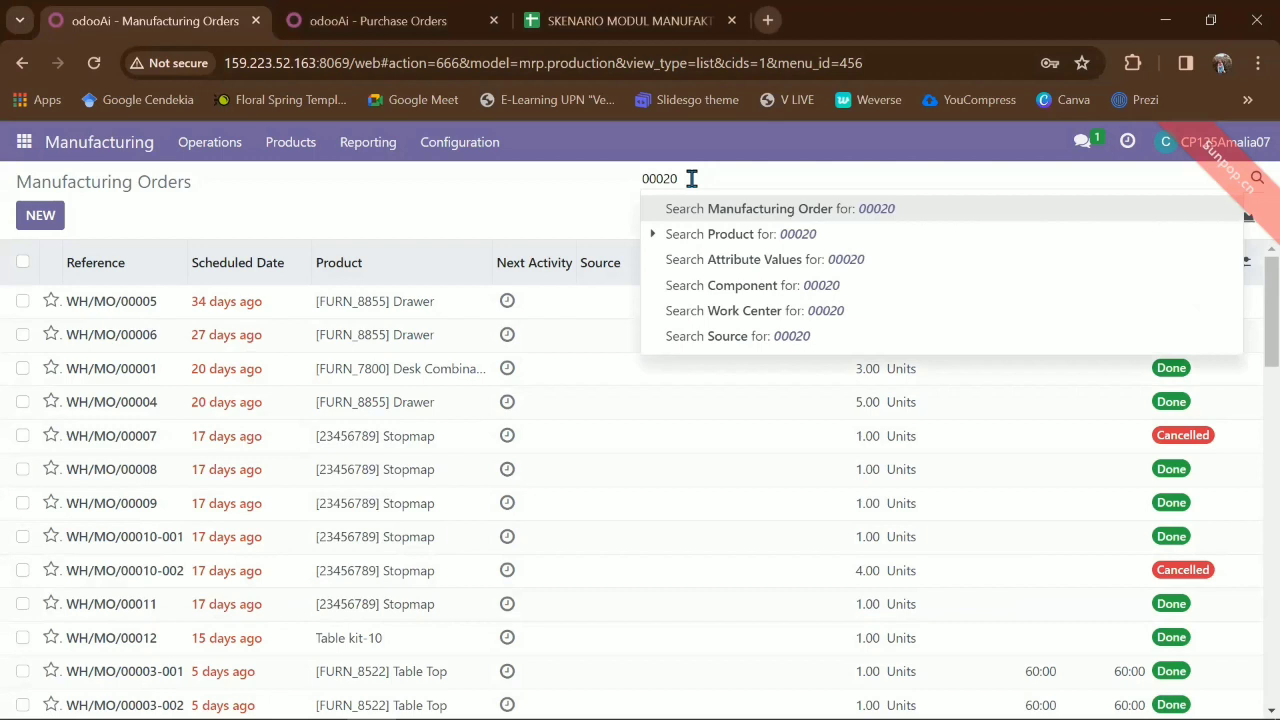
key(Return)
text(0)
key(BackSpace)
text(00021)
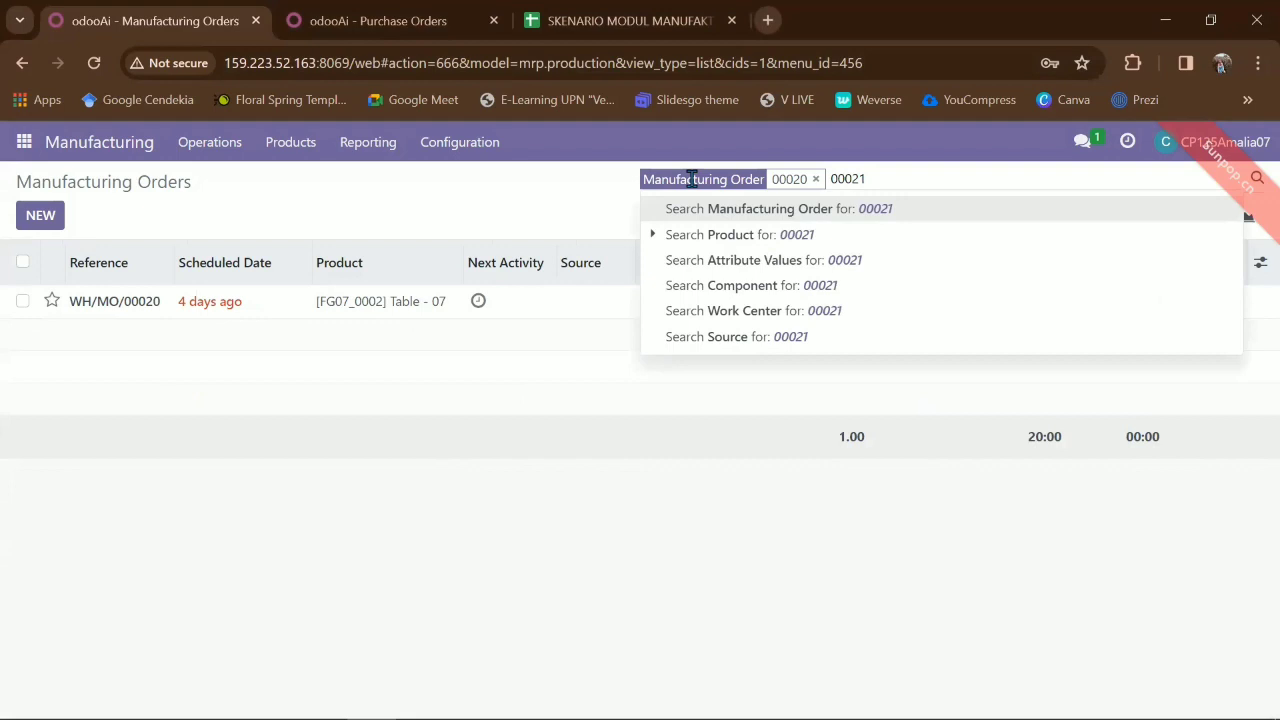
key(Return)
- Open manufacturing order WH/MO/00020 for Table - 07 and examine its components and status stages
double_click(143, 309)
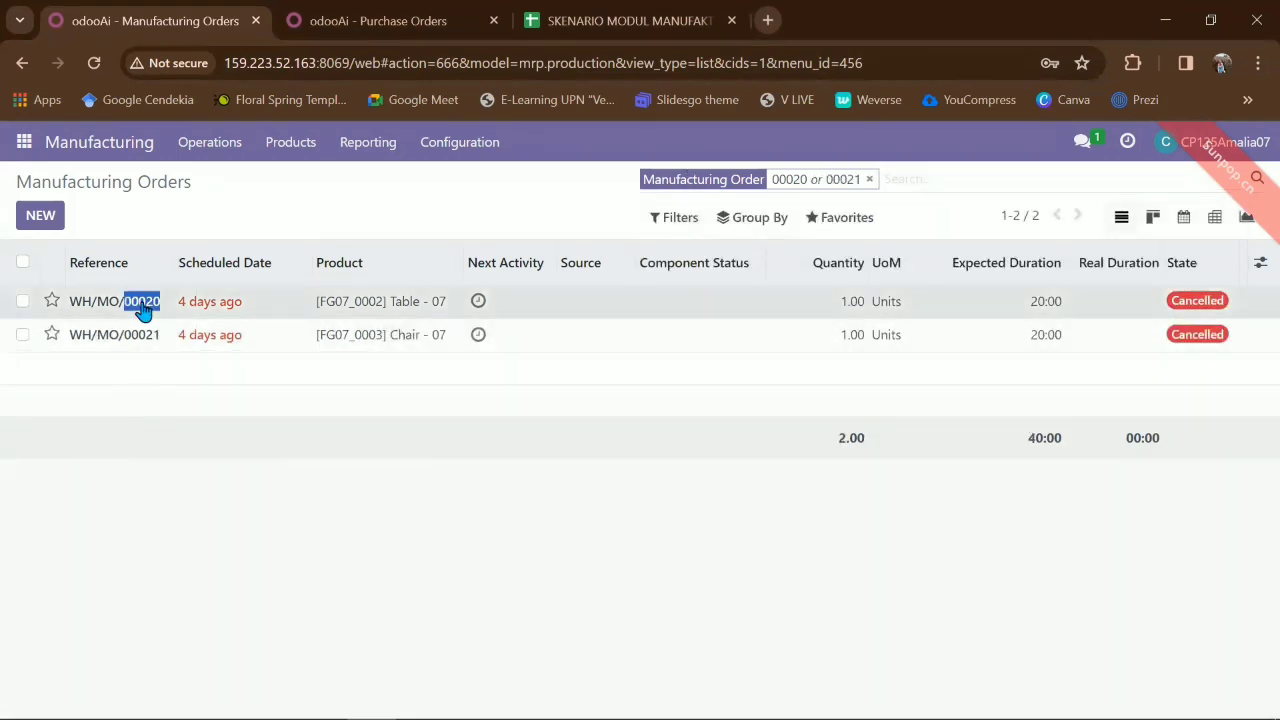
click(140, 305)
scroll(372, 390, down, 2)
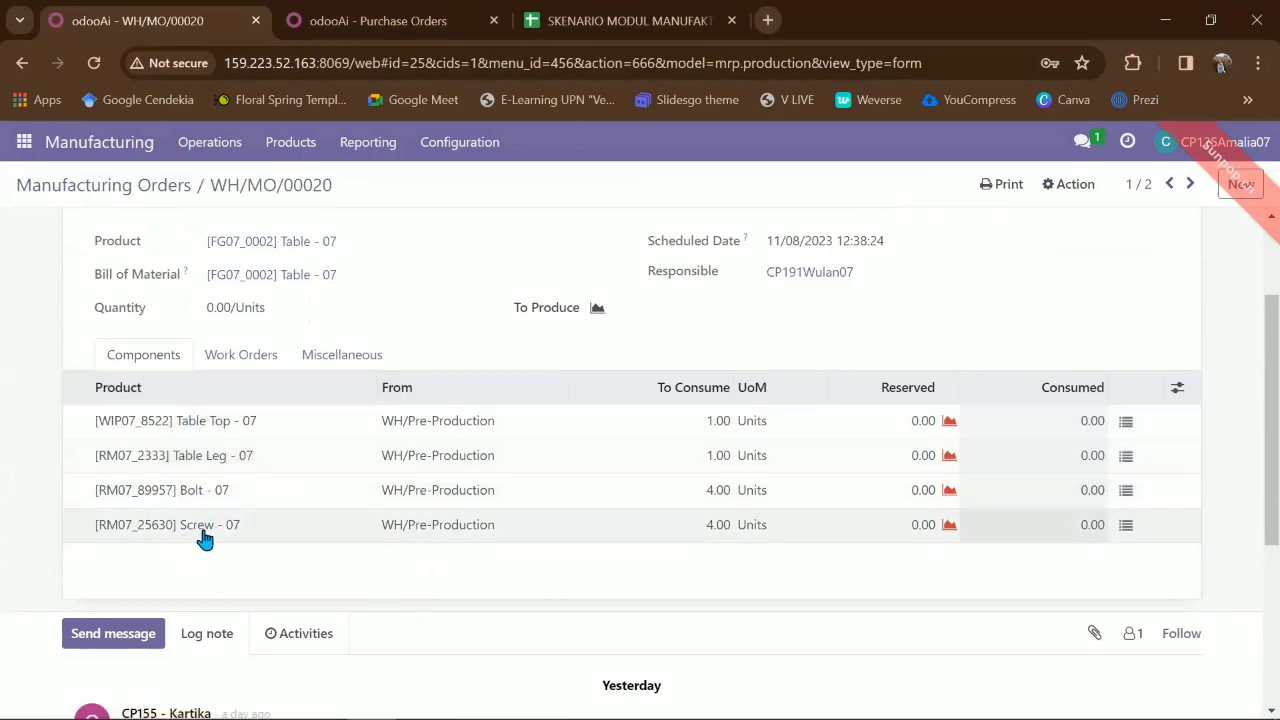
scroll(375, 330, up, 1)
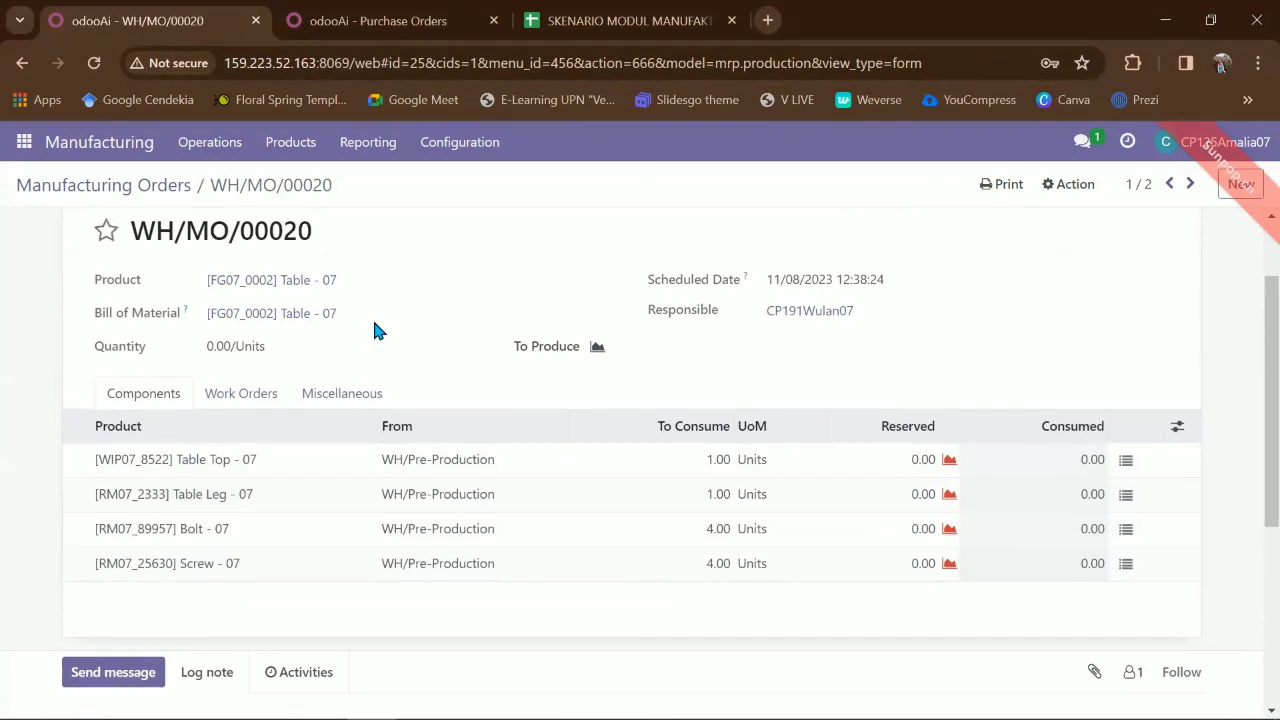
scroll(374, 330, up, 1)
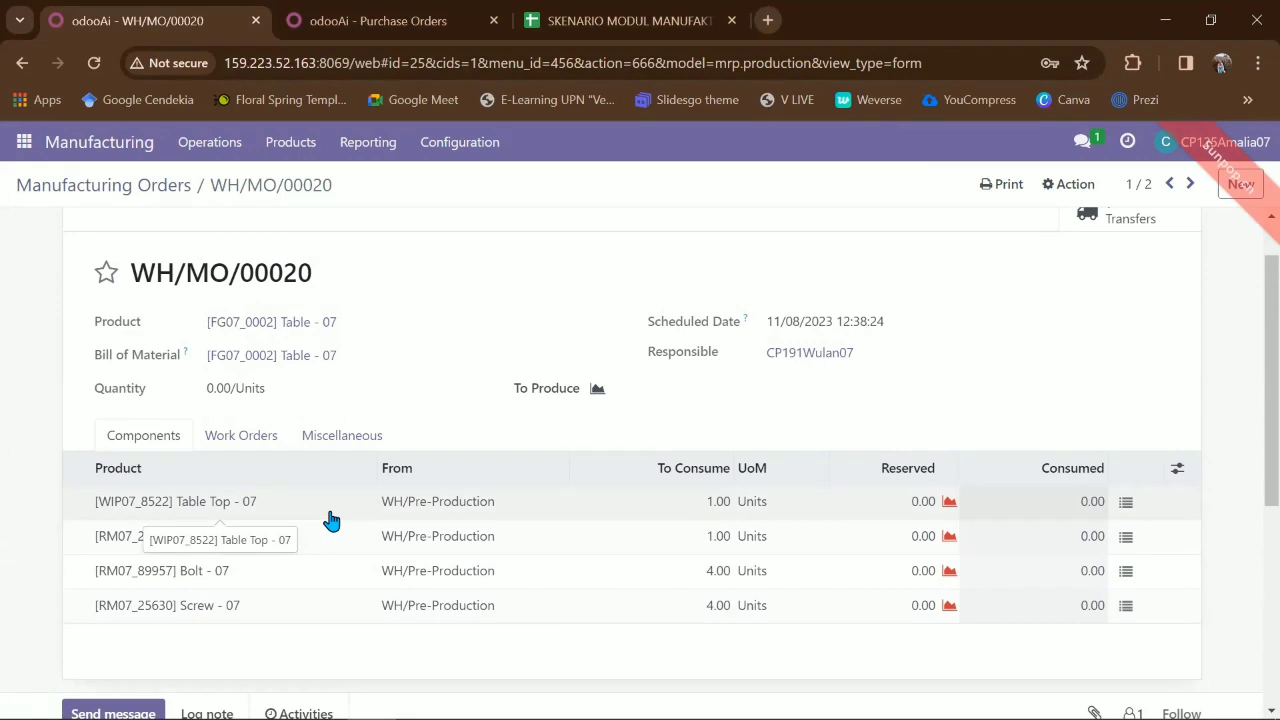
scroll(332, 520, up, 1)
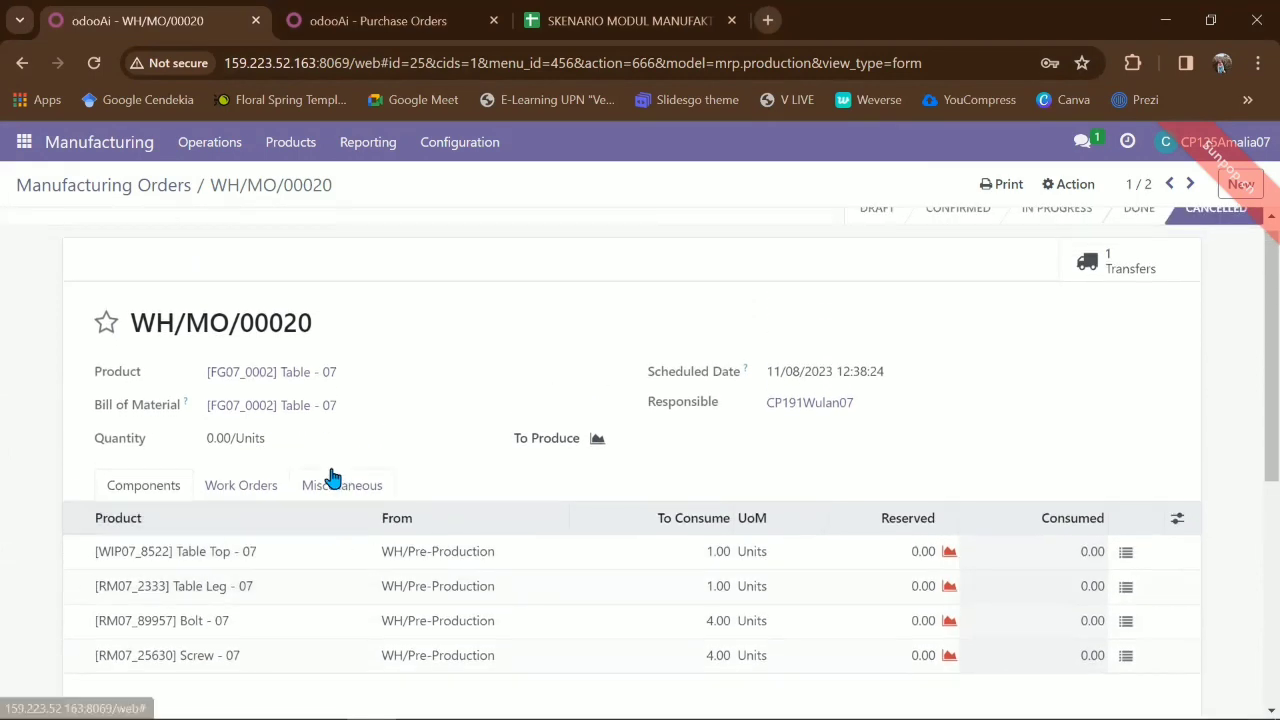
scroll(329, 480, up, 1)
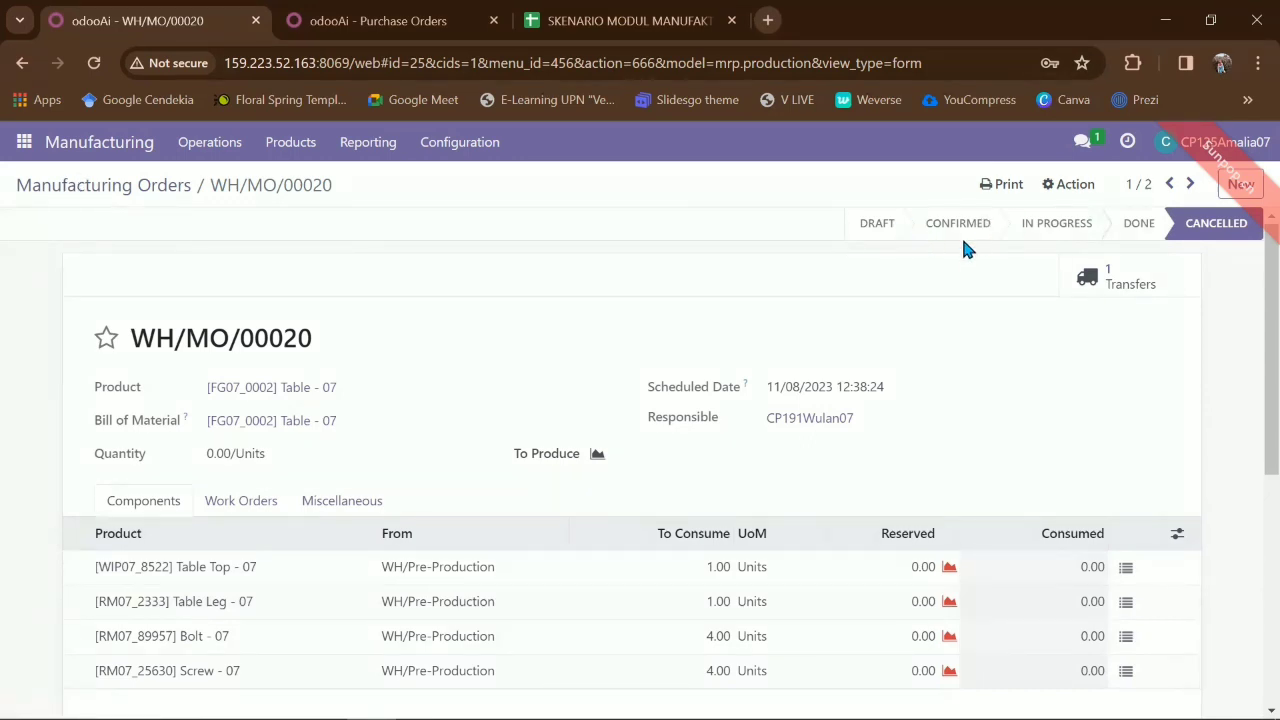
mouse_move(971, 226)
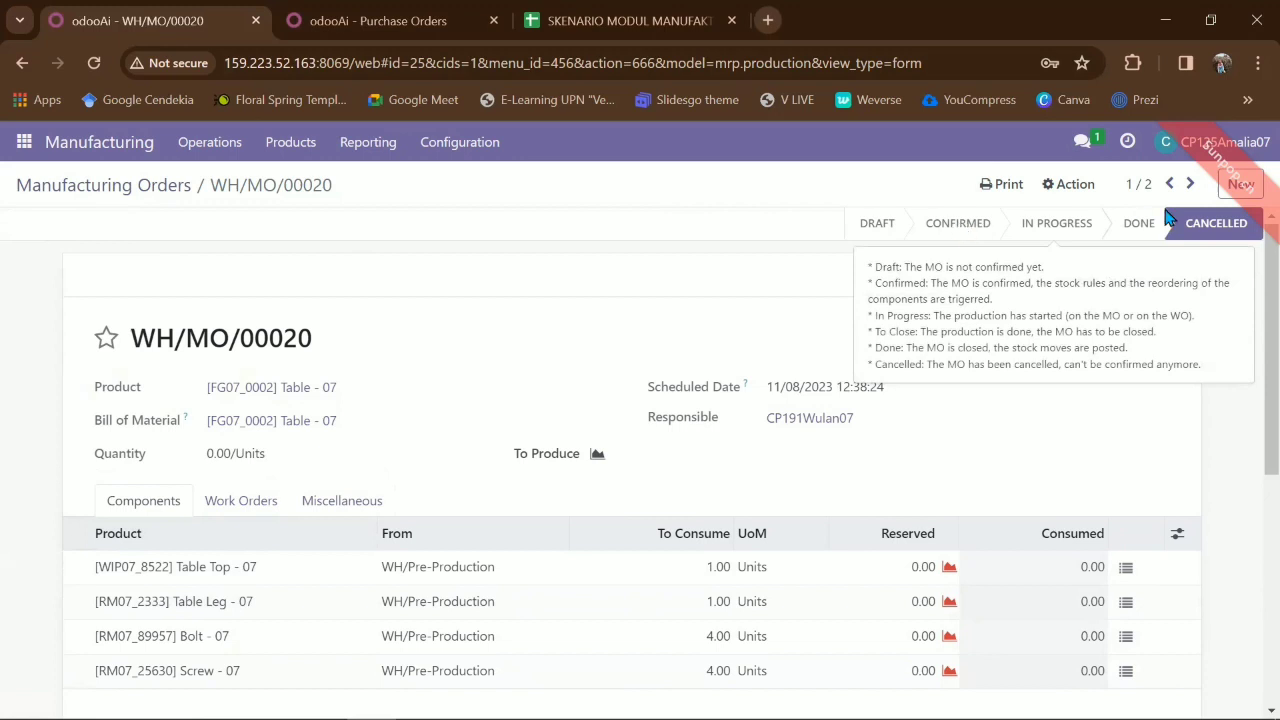
scroll(453, 490, down, 1)
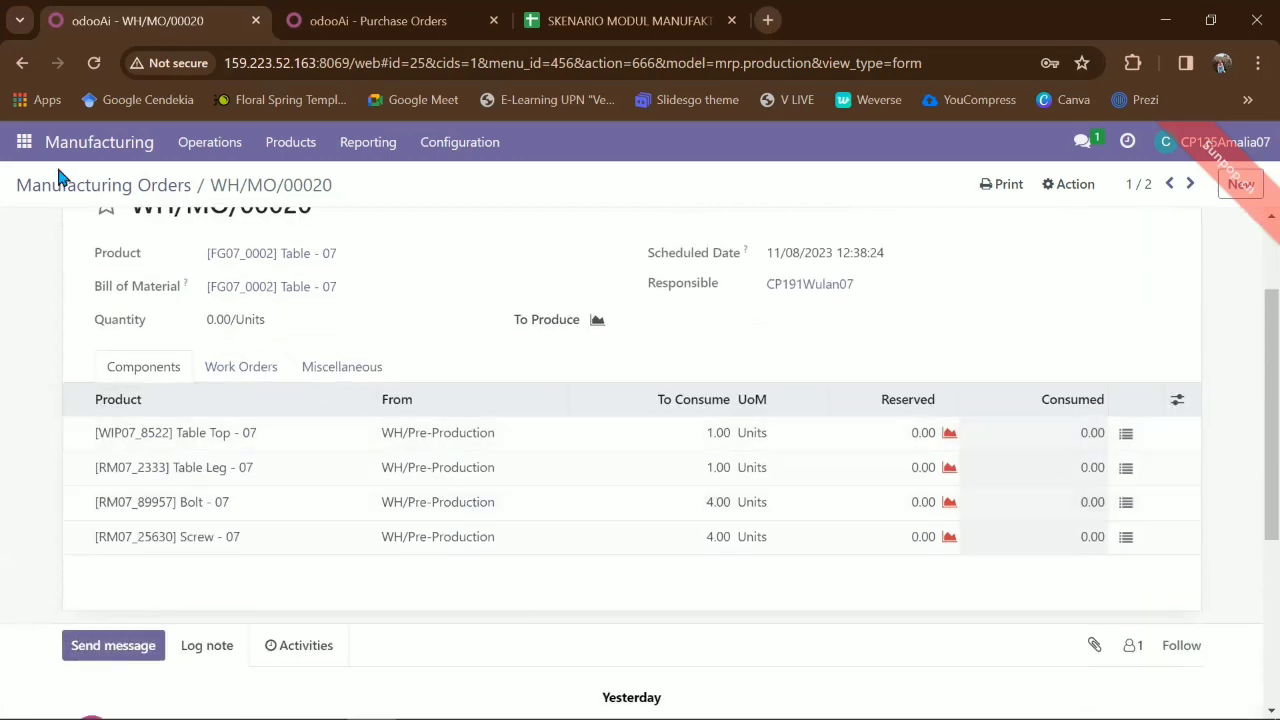
- Return to the filtered orders and open WH/MO/00021 for Chair - 07 to examine its components
click(62, 186)
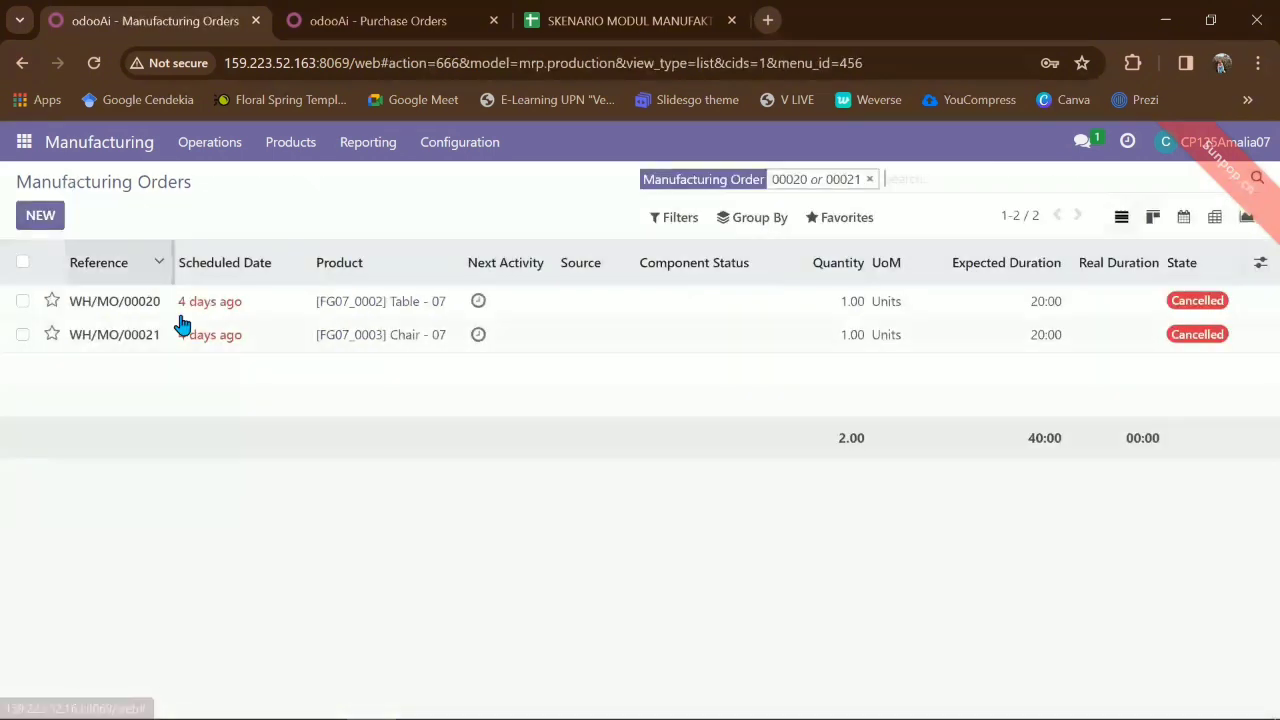
click(118, 338)
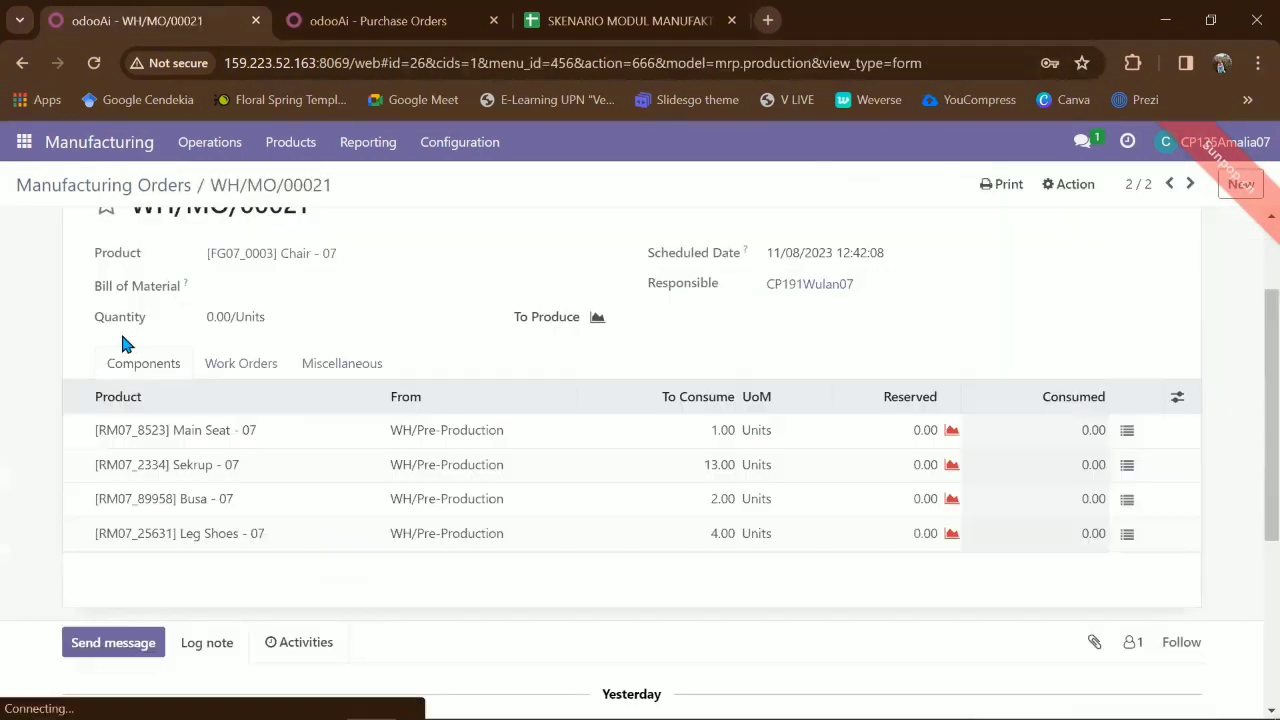
scroll(340, 334, up, 1)
scroll(340, 337, down, 1)
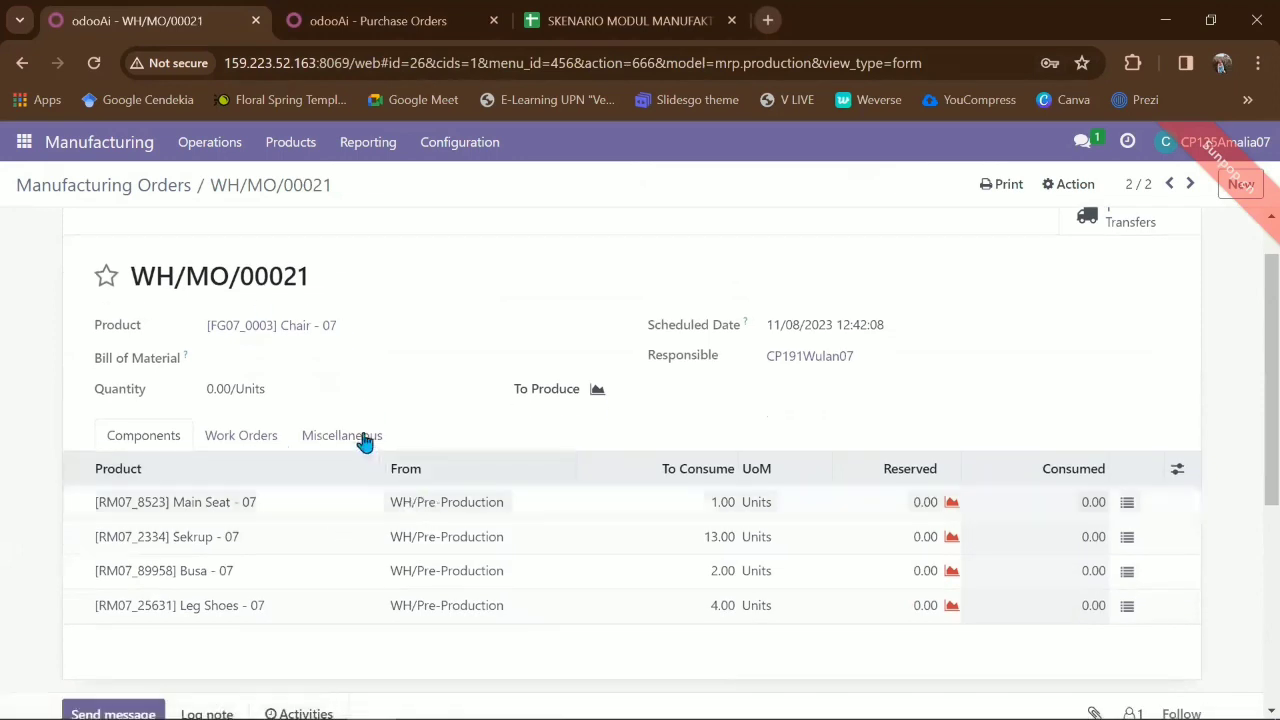
- Leave WH/MO/00021 and open the Manufacturing Orders report from the Manufacturing app
scroll(365, 441, up, 1)
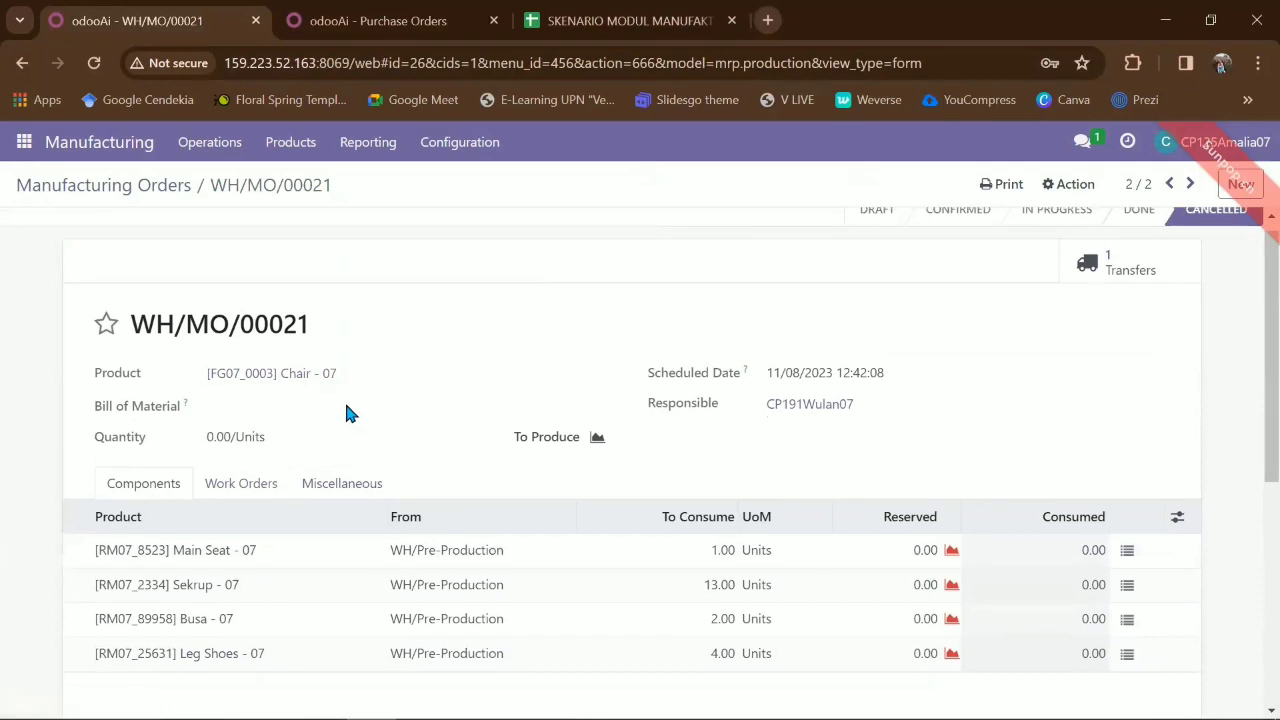
scroll(347, 412, up, 1)
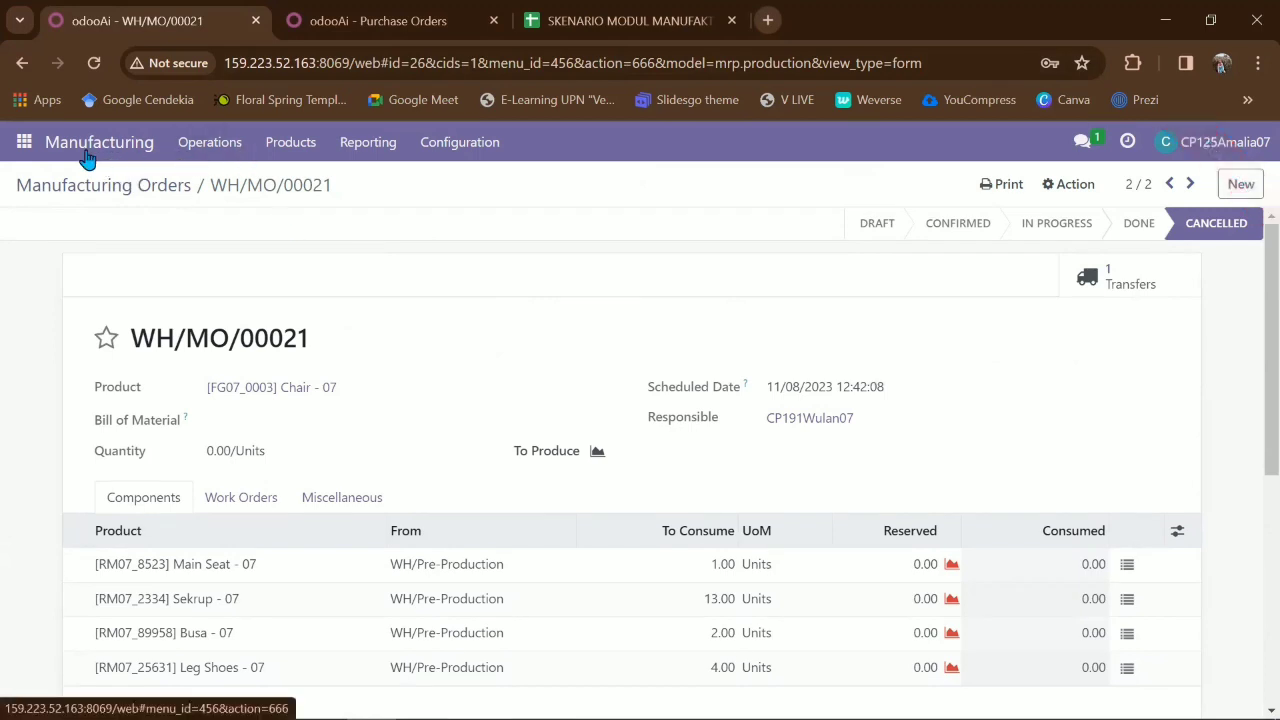
click(24, 145)
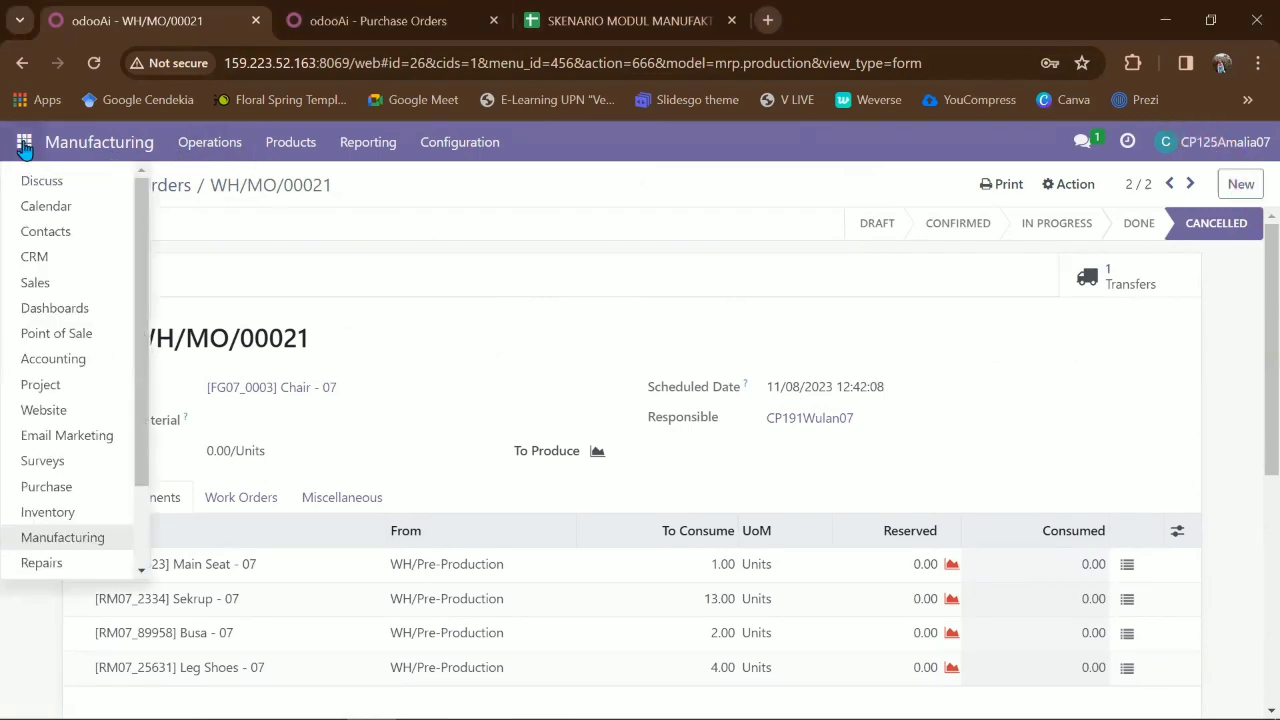
click(63, 545)
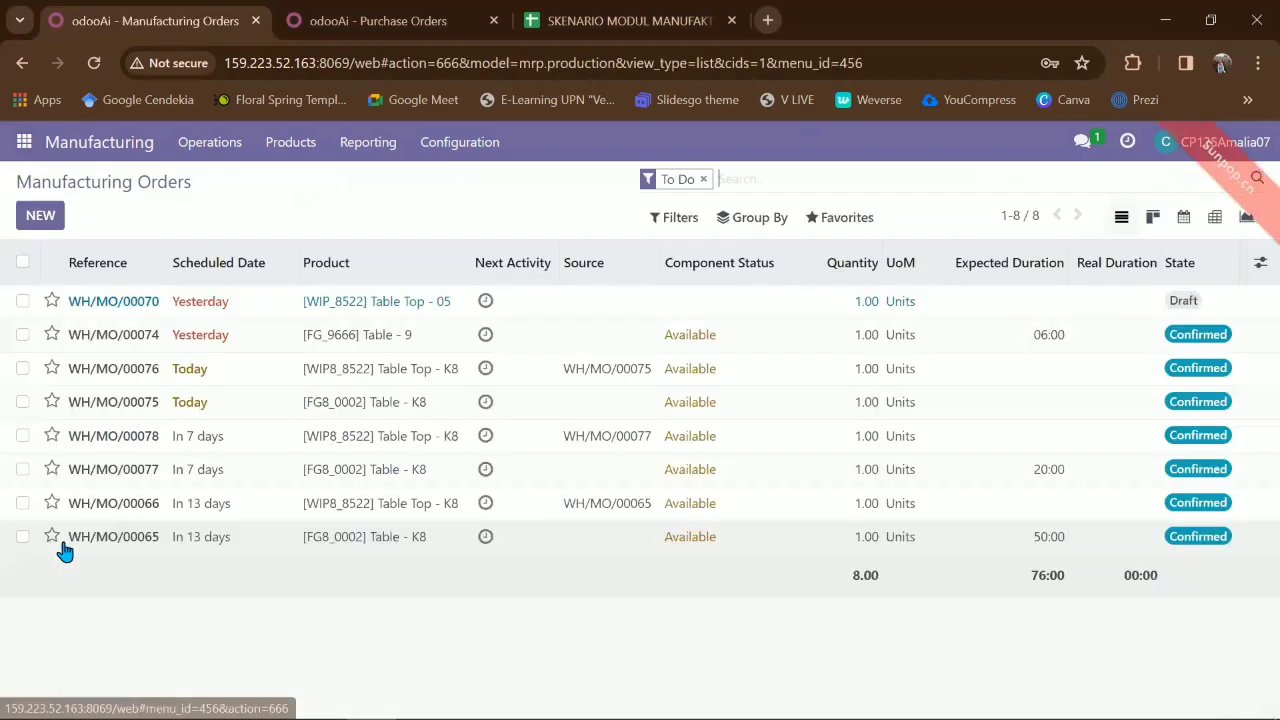
click(378, 160)
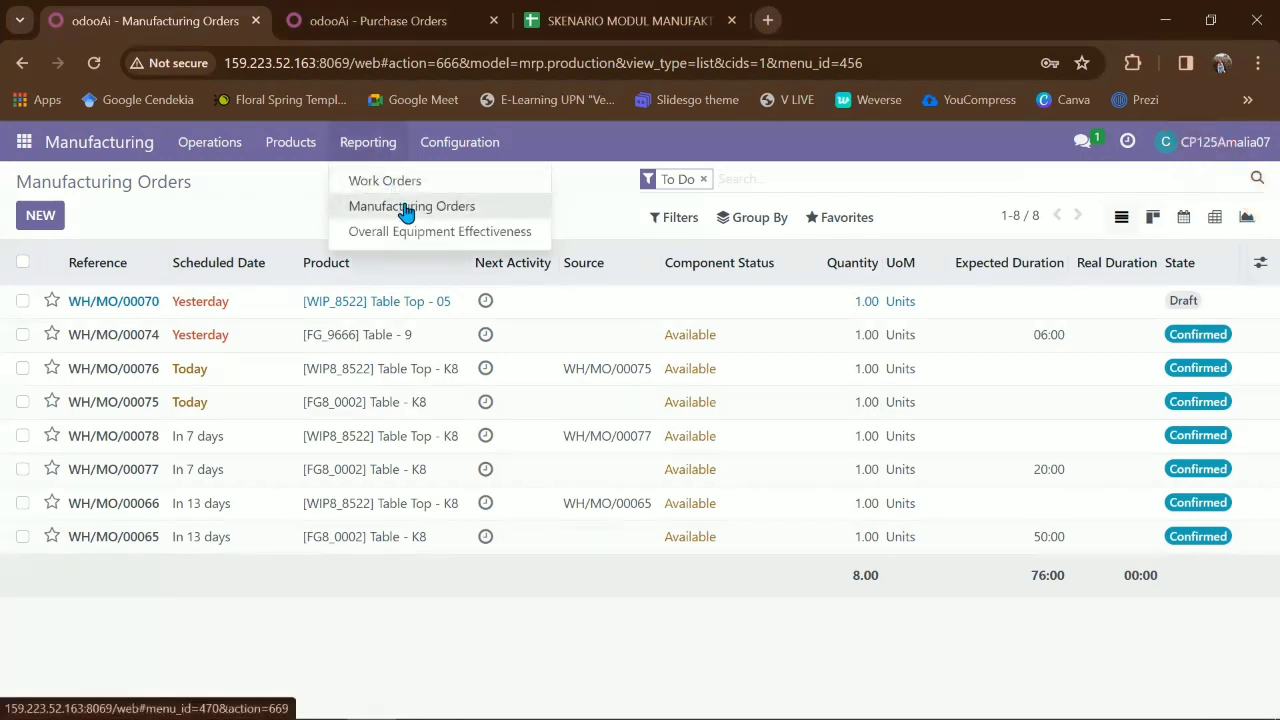
click(406, 210)
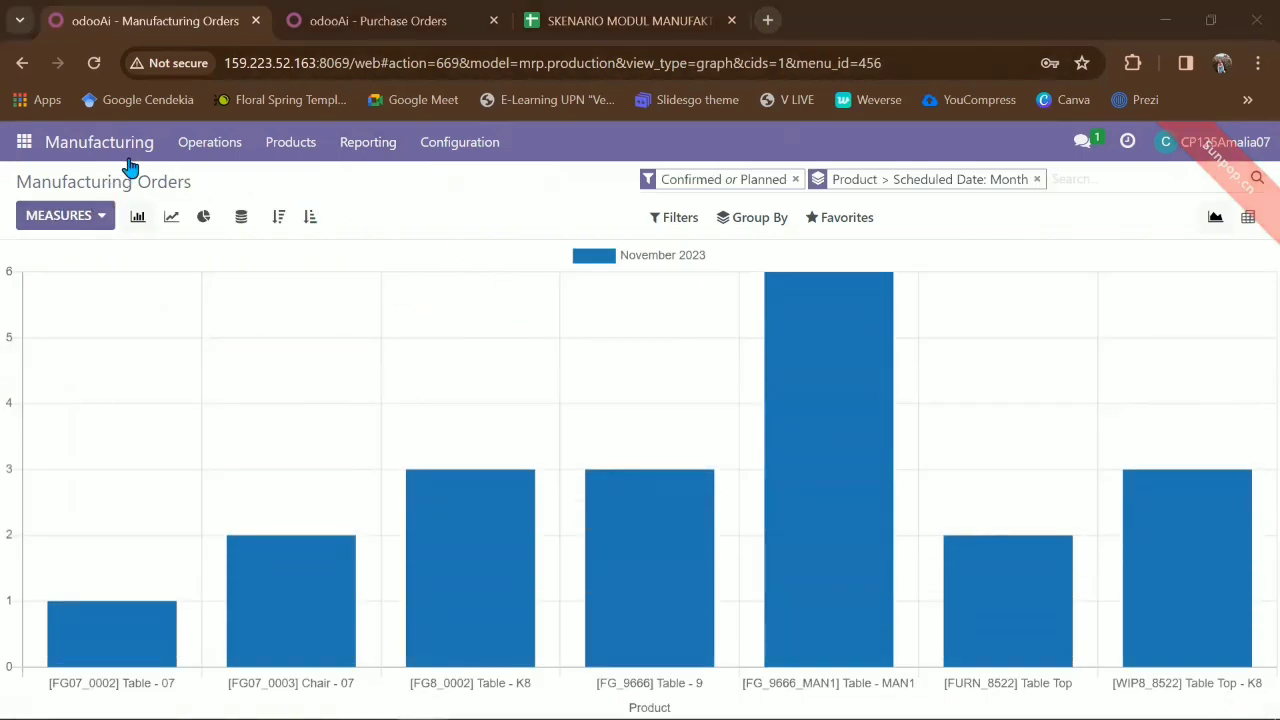
- Set the manufacturing orders chart to measure Quantity To Produce
click(98, 218)
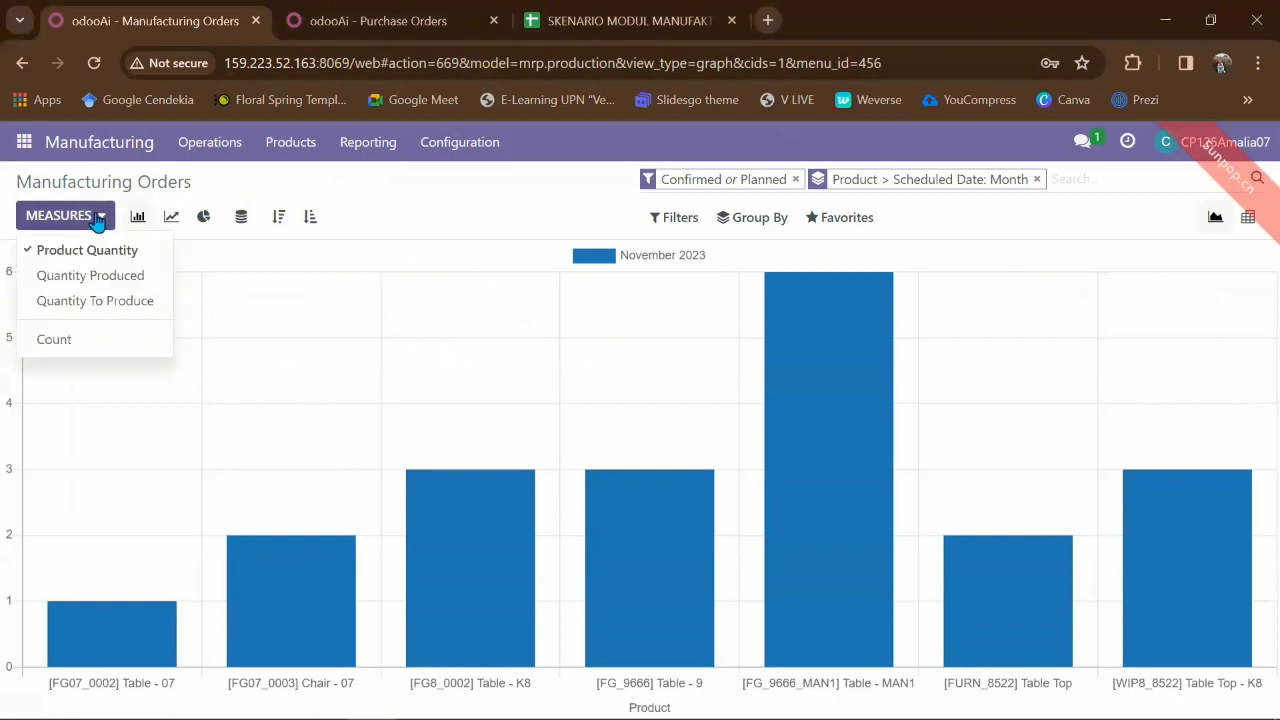
click(90, 301)
click(237, 330)
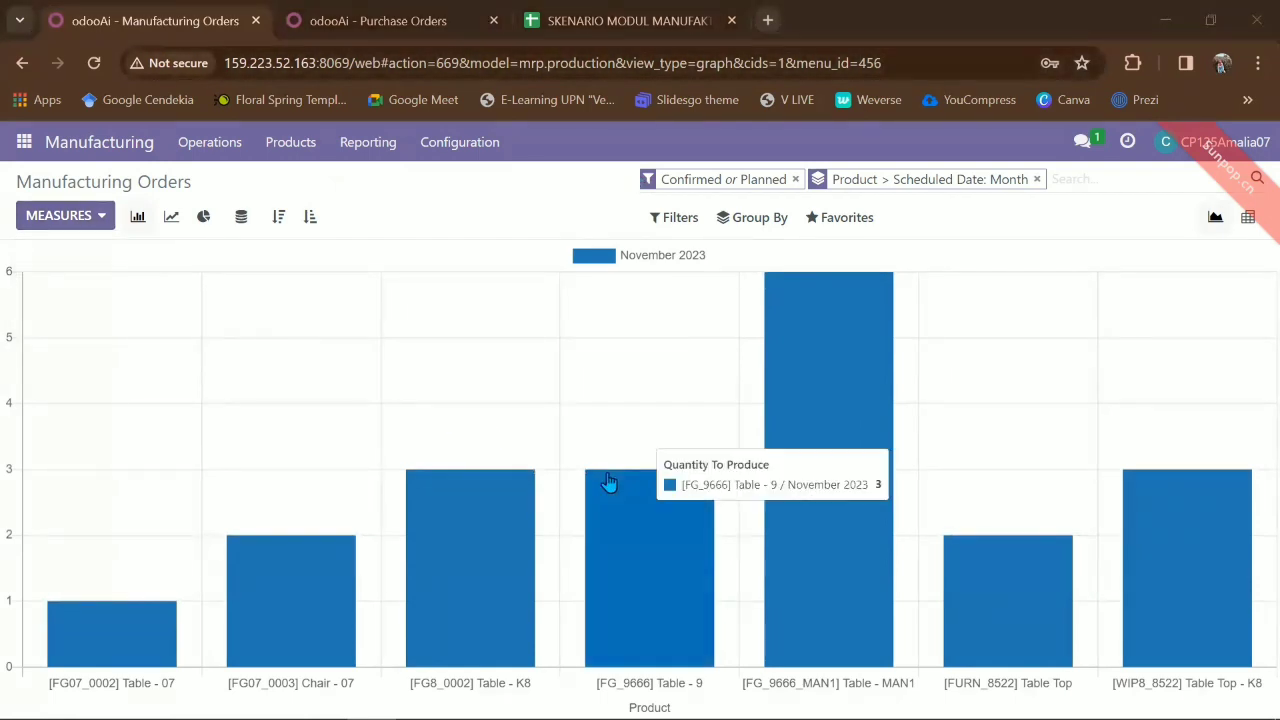
- Show the Quantity To Produce report as a line chart and a pie chart, and return it to a bar chart
click(138, 225)
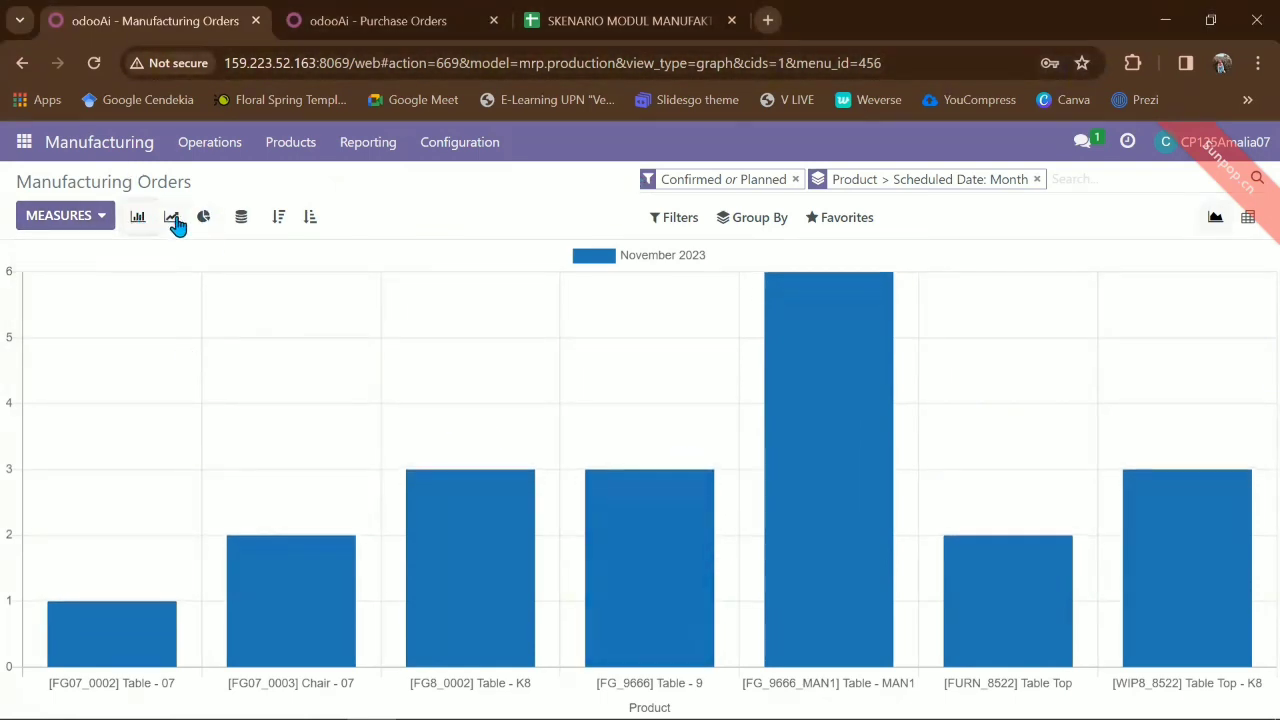
click(174, 225)
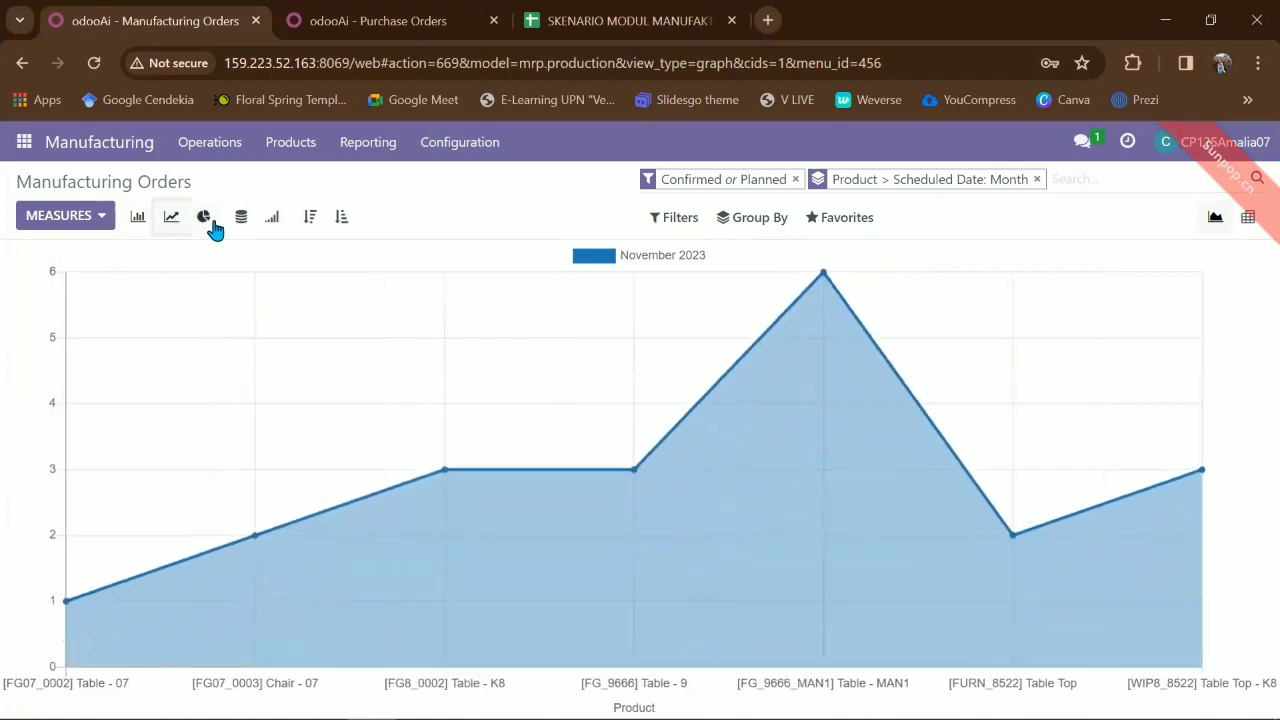
click(206, 226)
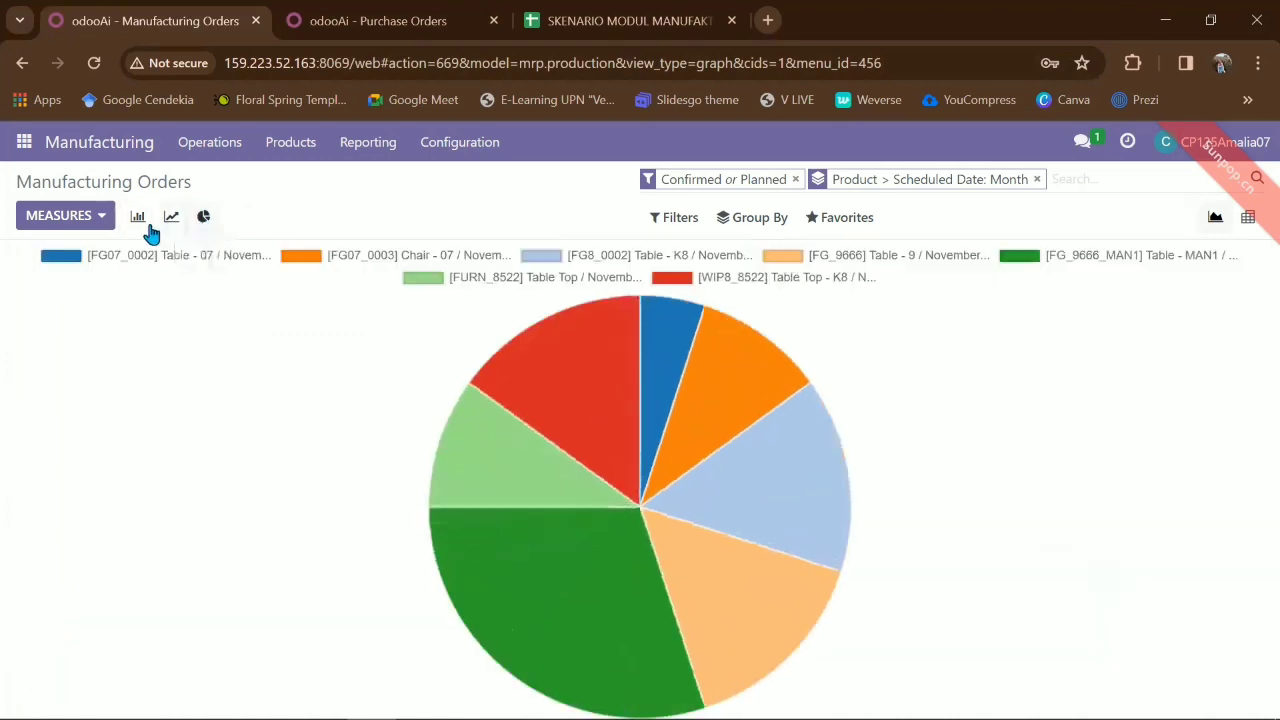
click(138, 225)
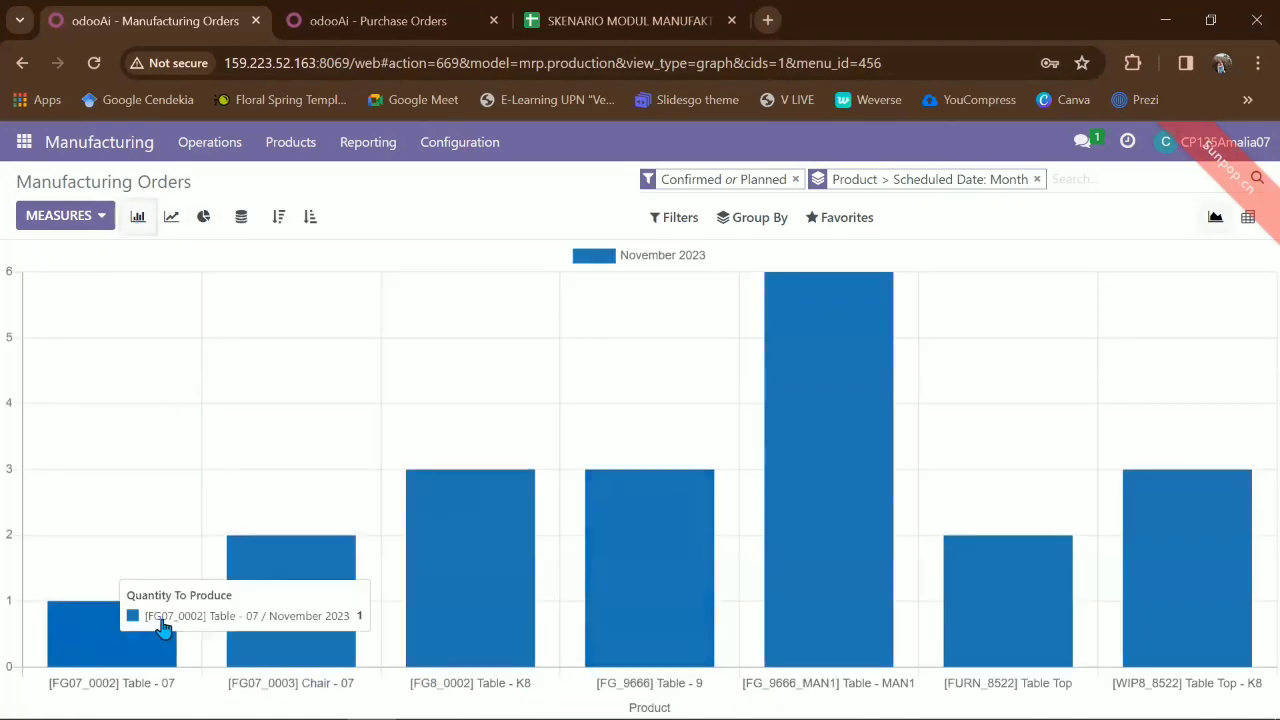
- Drill into the Chair - 07 bar and open manufacturing order WH/MO/00017 to examine its components and status
mouse_move(322, 601)
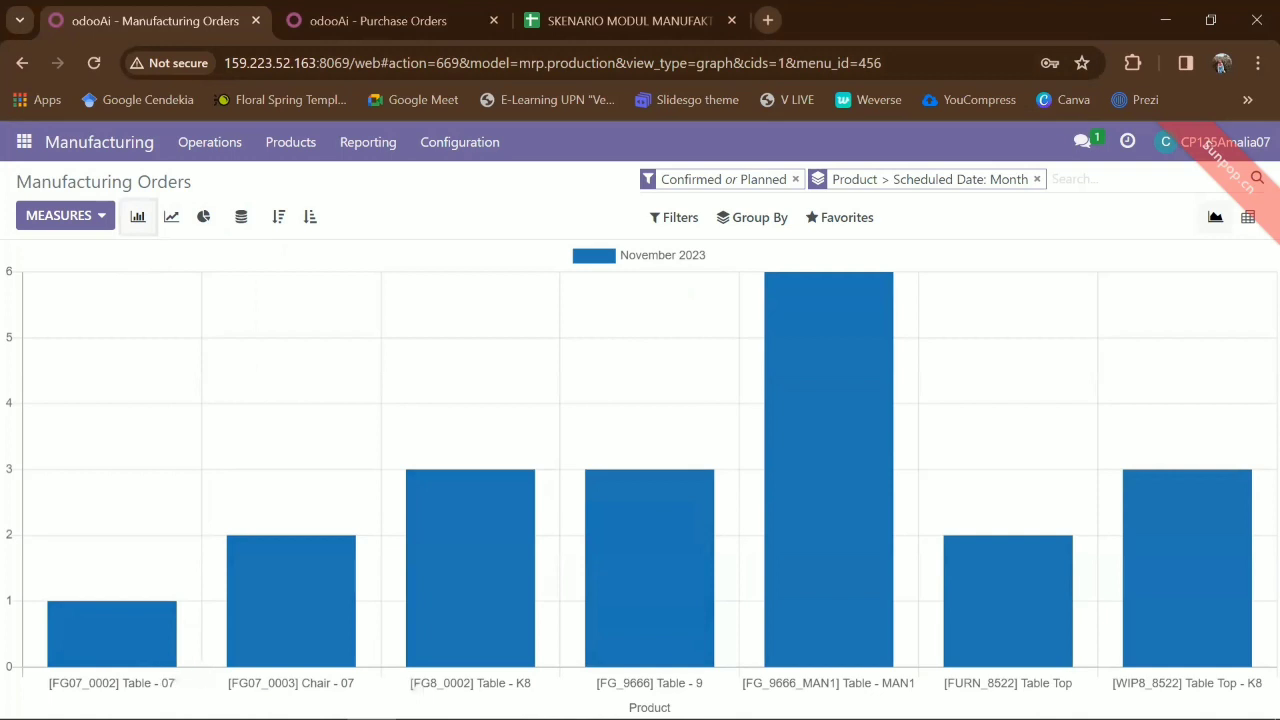
mouse_move(263, 586)
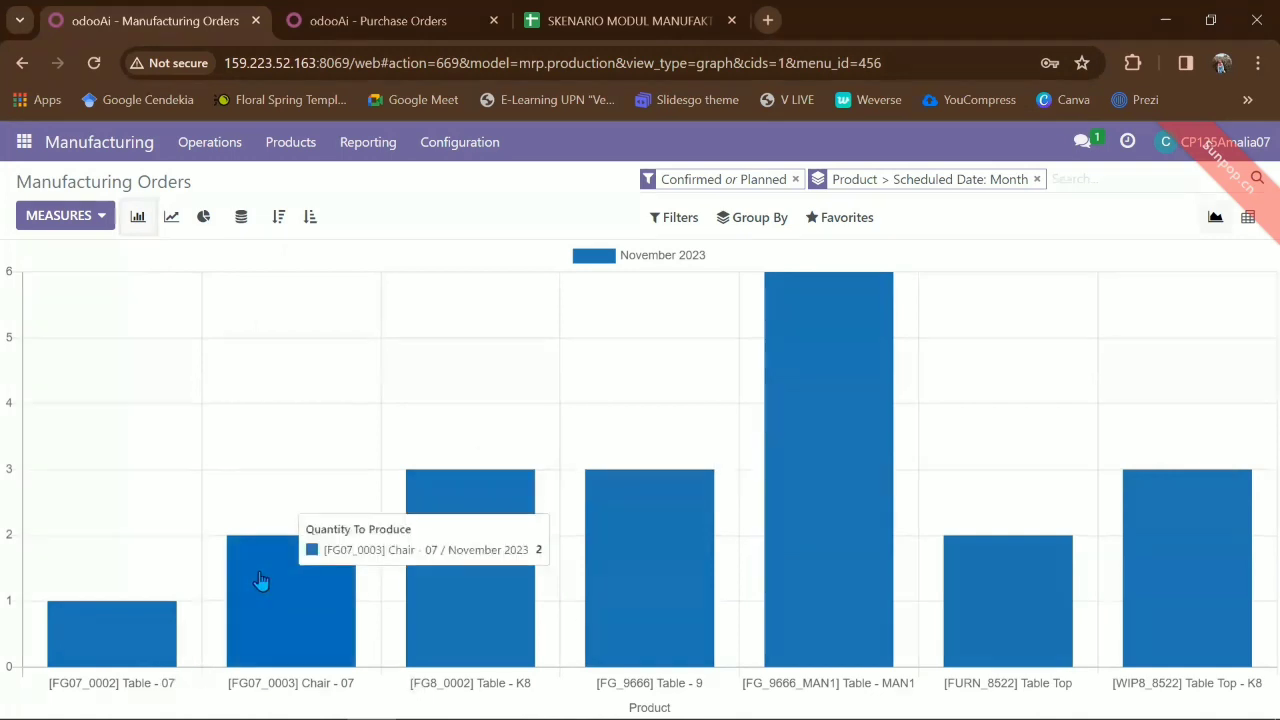
click(308, 594)
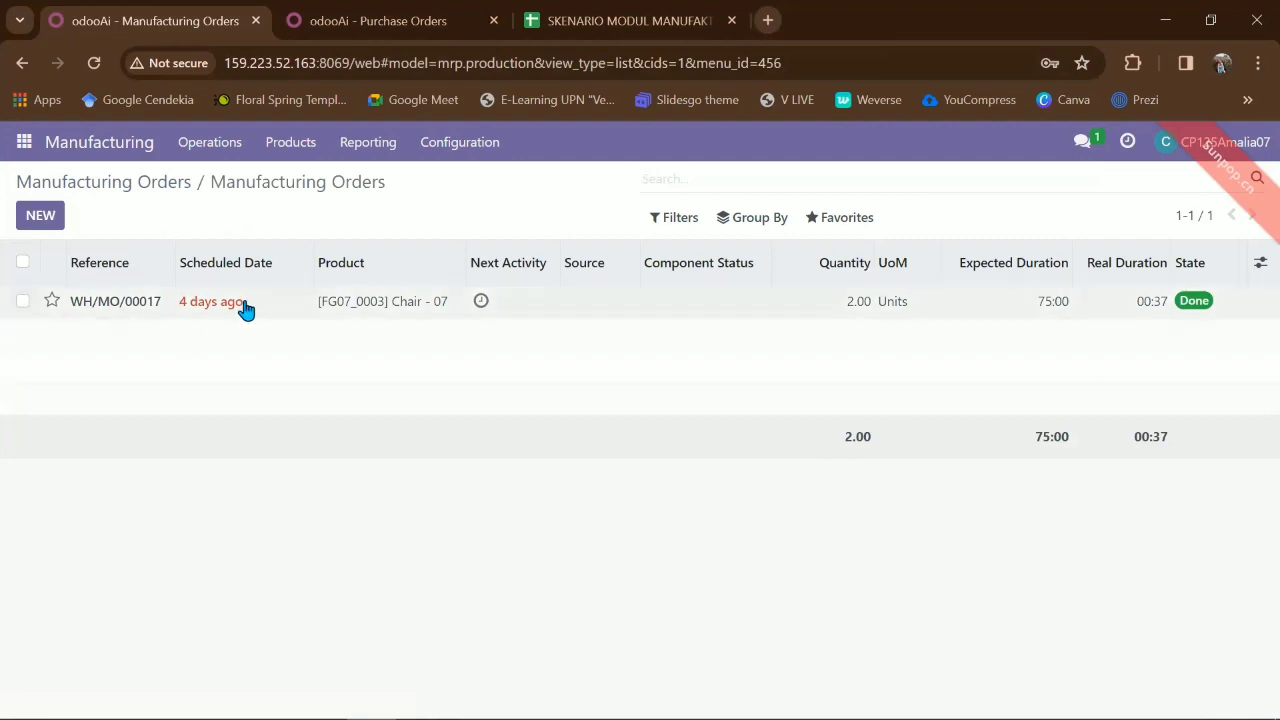
double_click(426, 303)
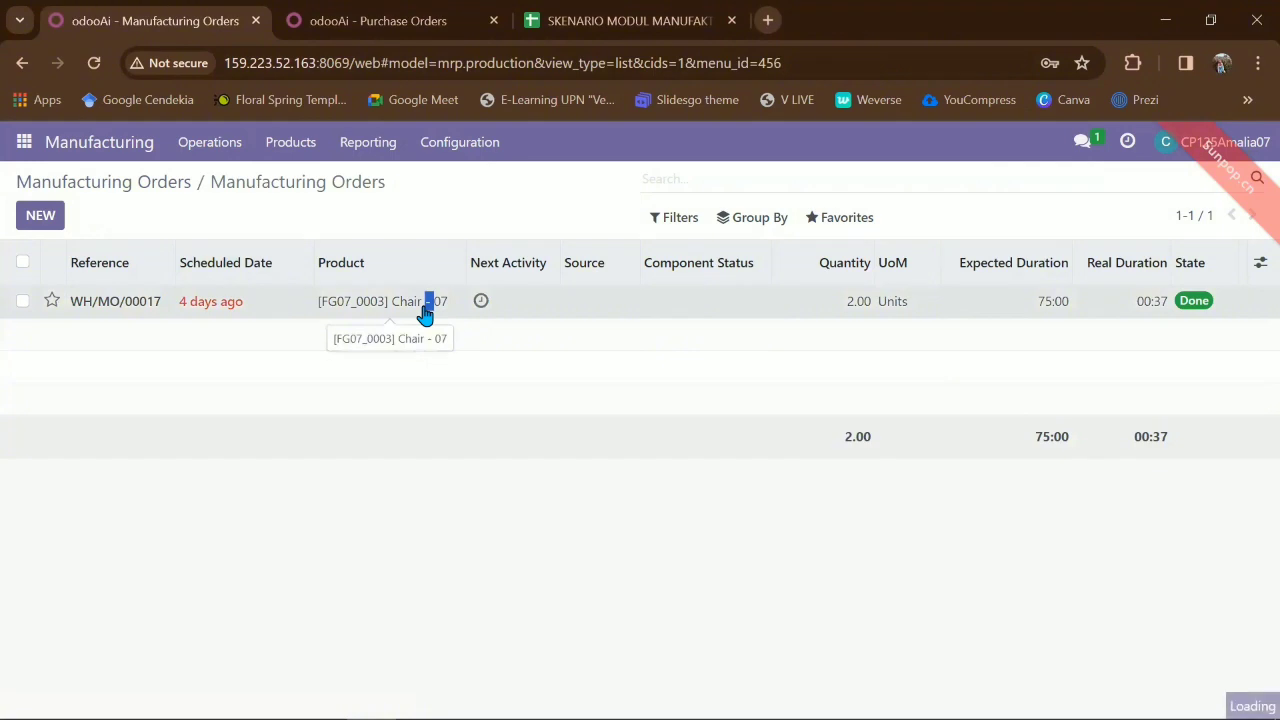
scroll(616, 442, down, 2)
scroll(616, 442, up, 2)
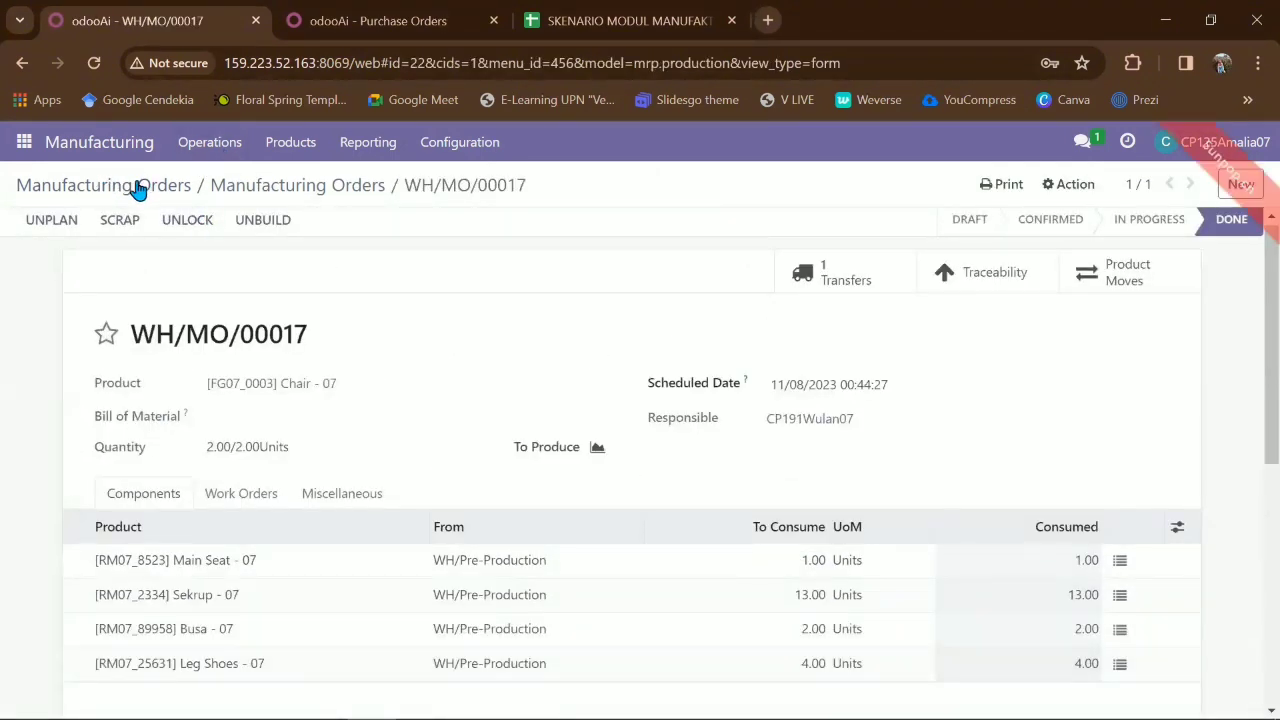
scroll(175, 318, up, 1)
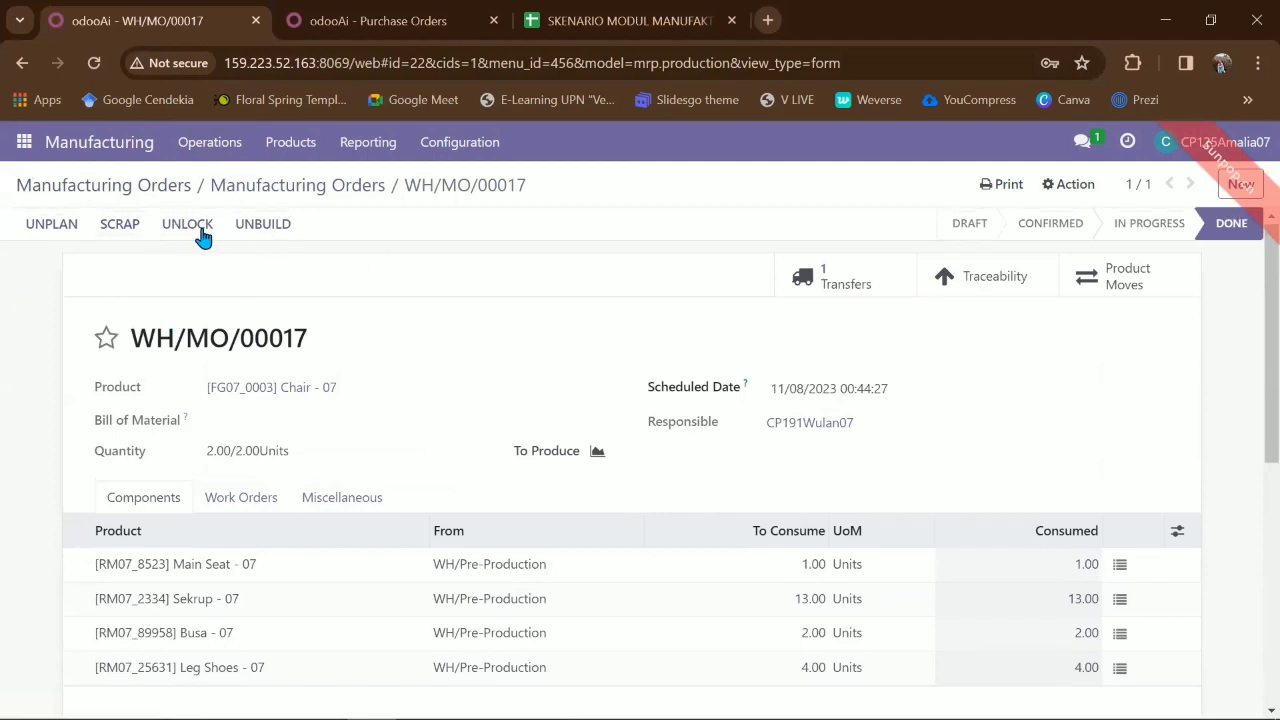
- Return to the chart, drill into the Table - 07 bar and examine manufacturing order WH/MO/00016, including its message log
click(318, 194)
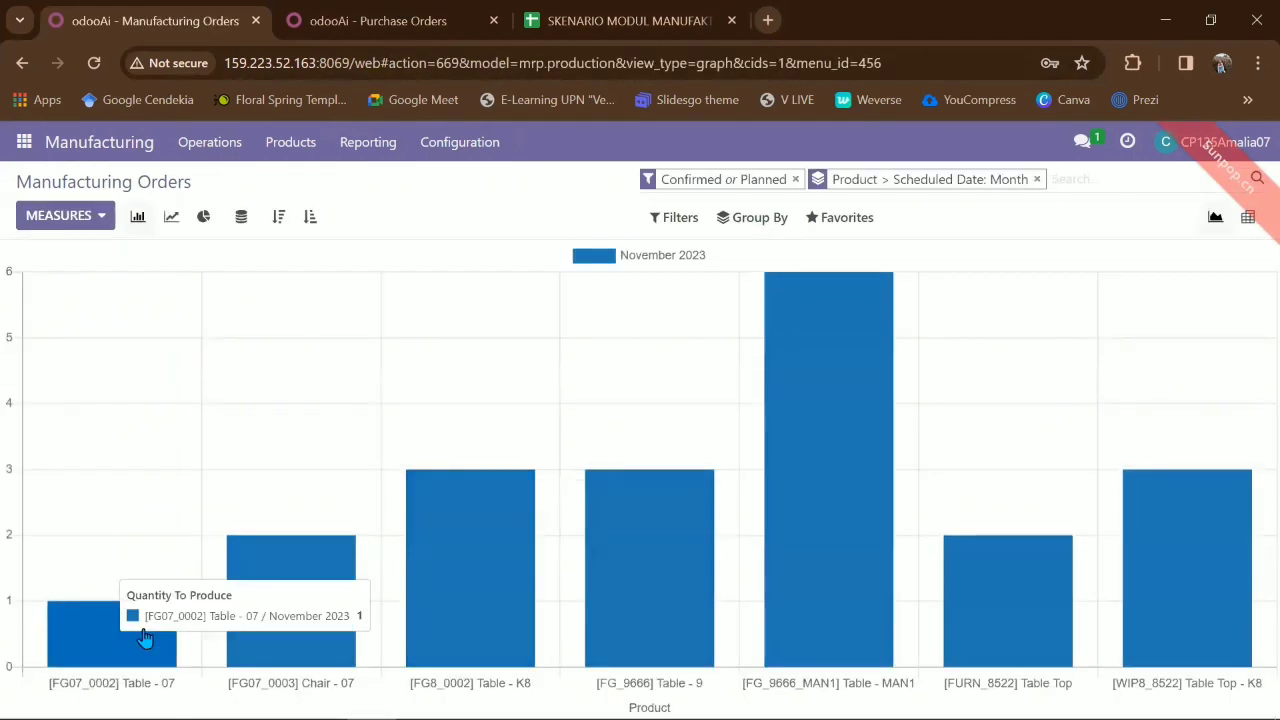
click(145, 637)
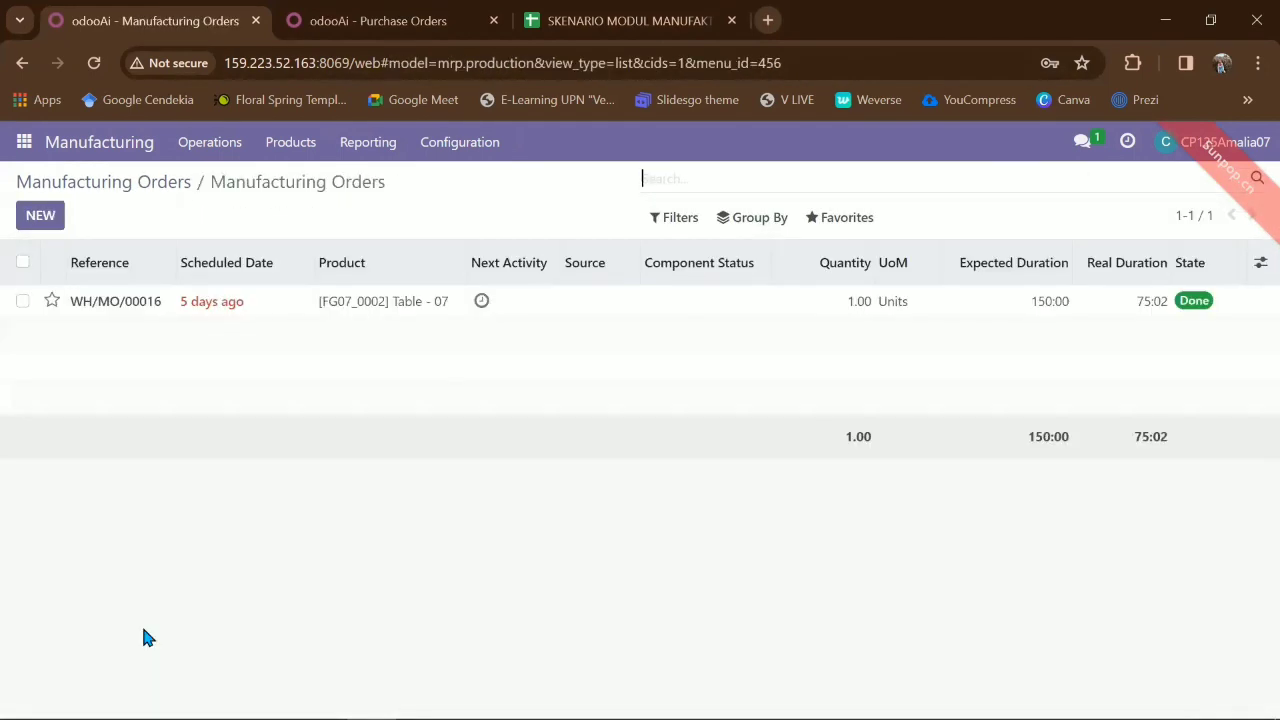
click(140, 305)
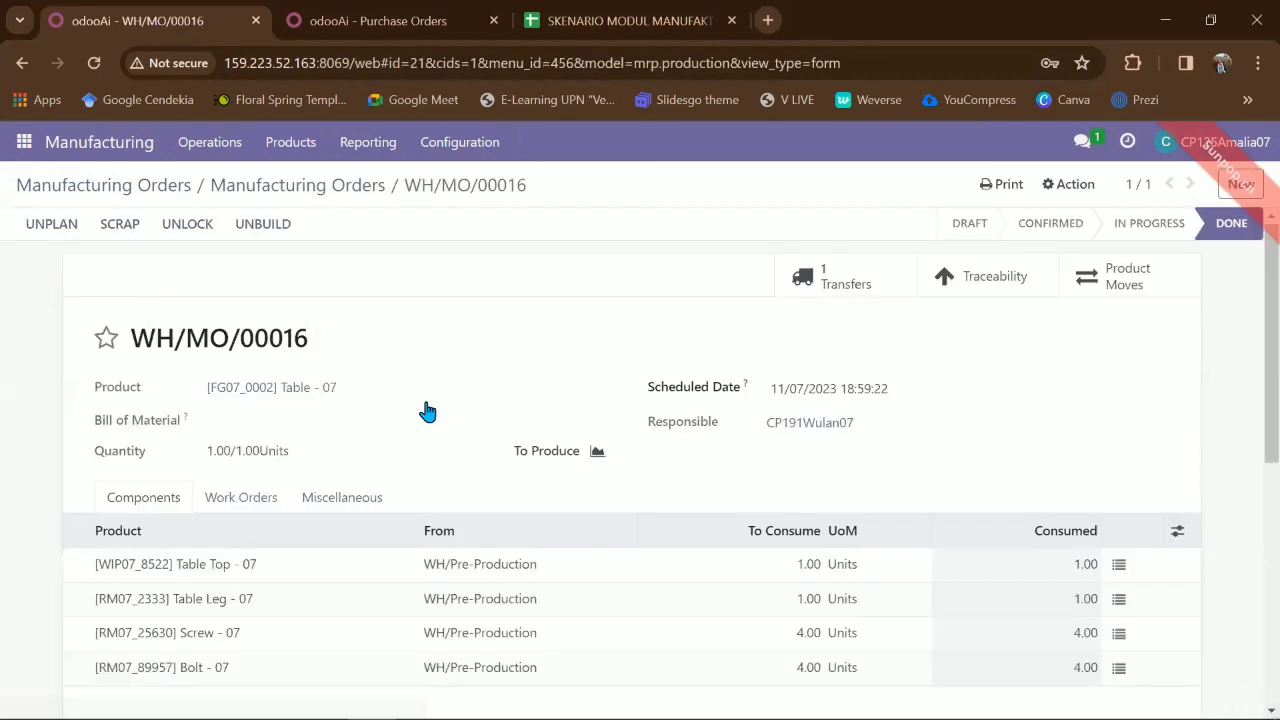
scroll(427, 411, down, 4)
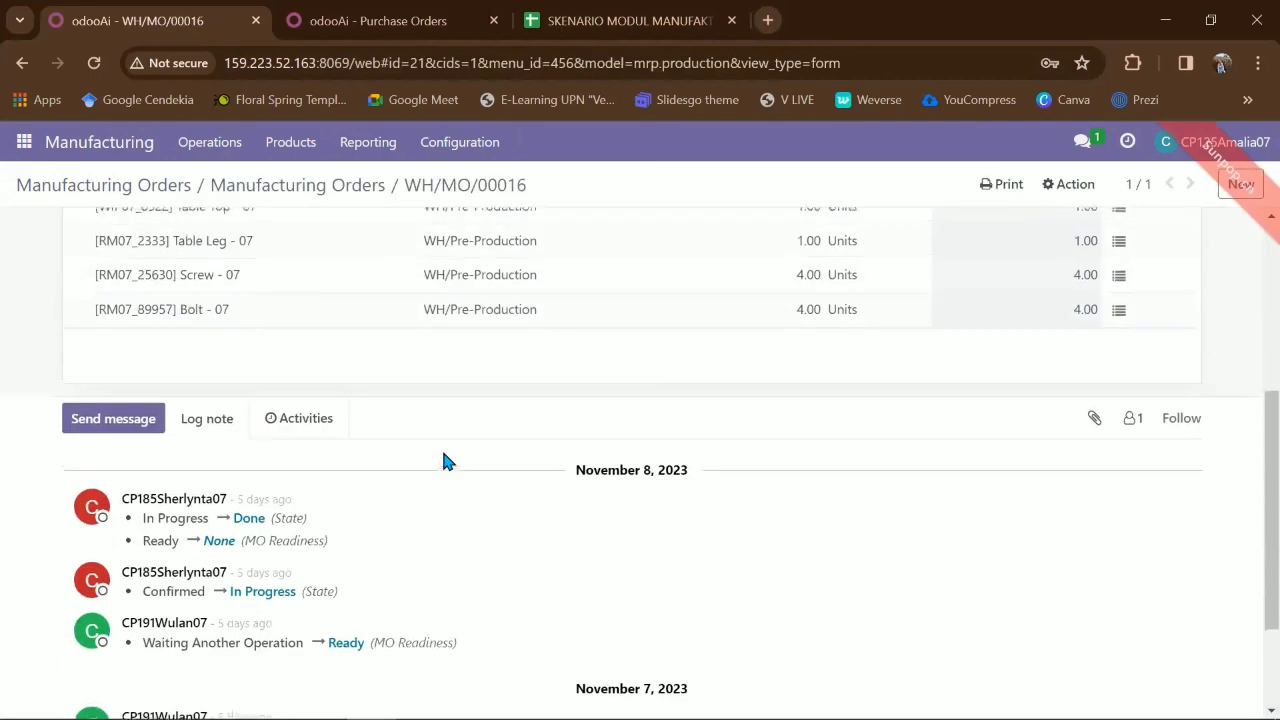
scroll(447, 461, up, 4)
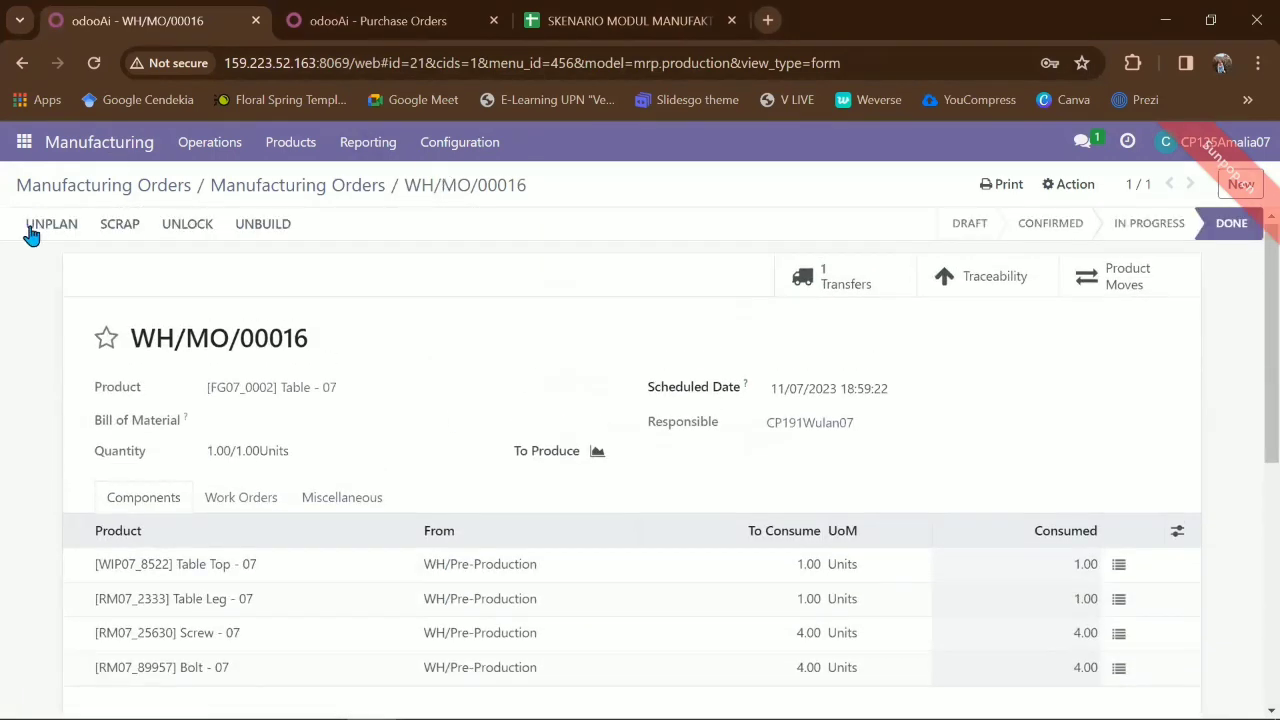
click(287, 188)
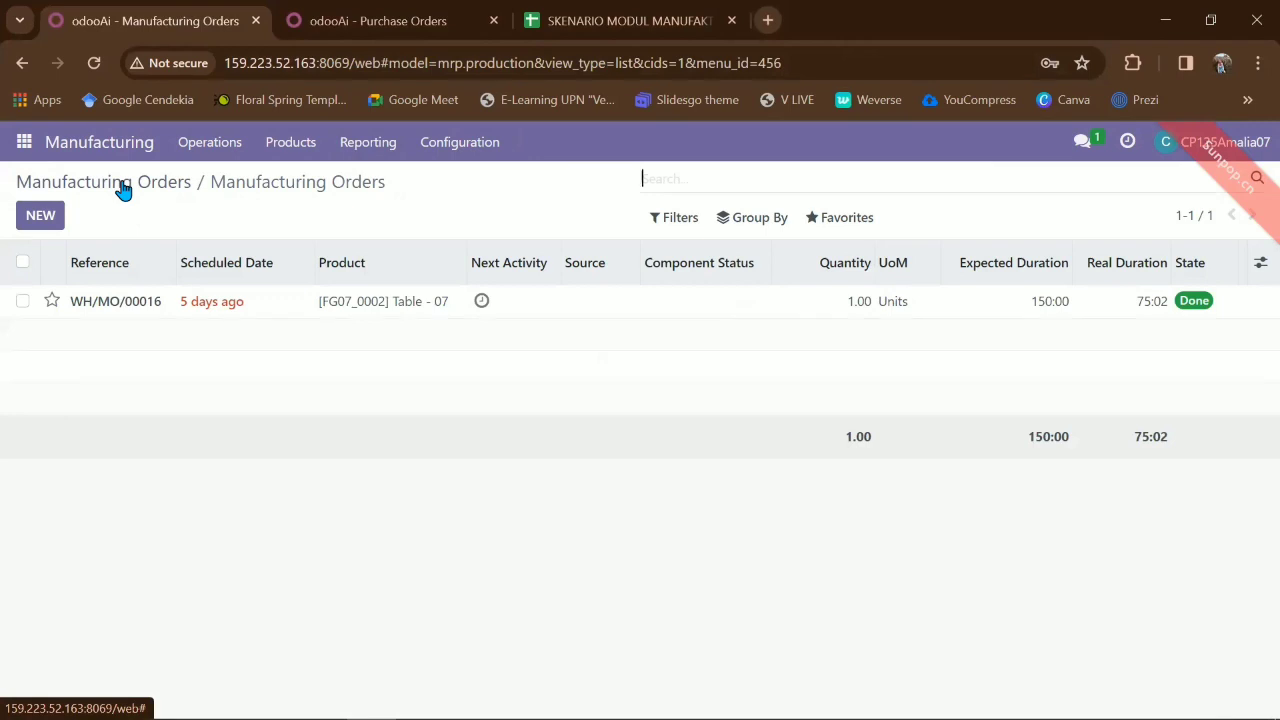